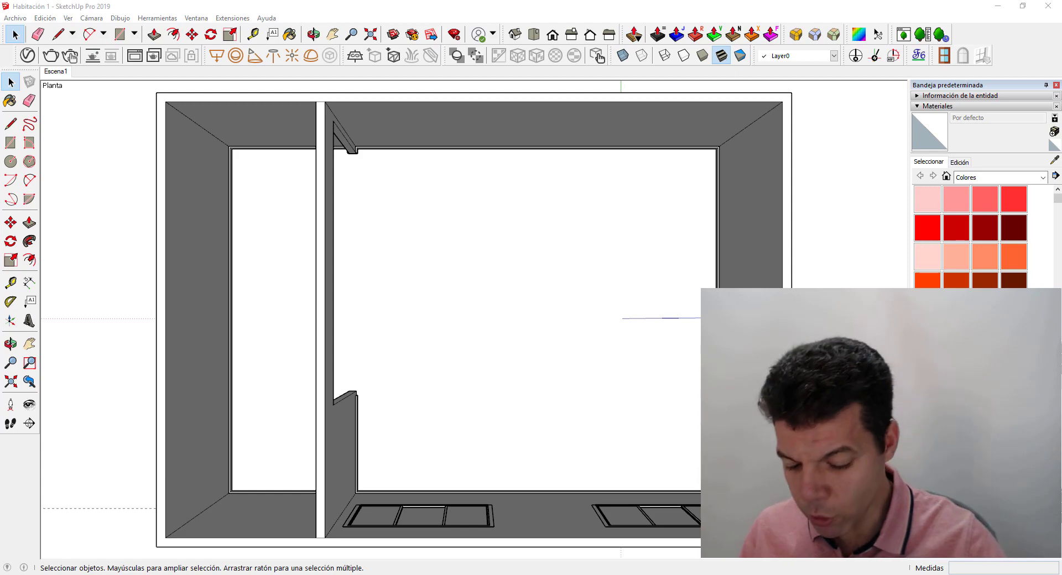
- Orbit the room from plan into a zoomed-in 3D perspective
{"action": "key", "text": "ctrl+a"}
{"action": "key", "text": "o"}
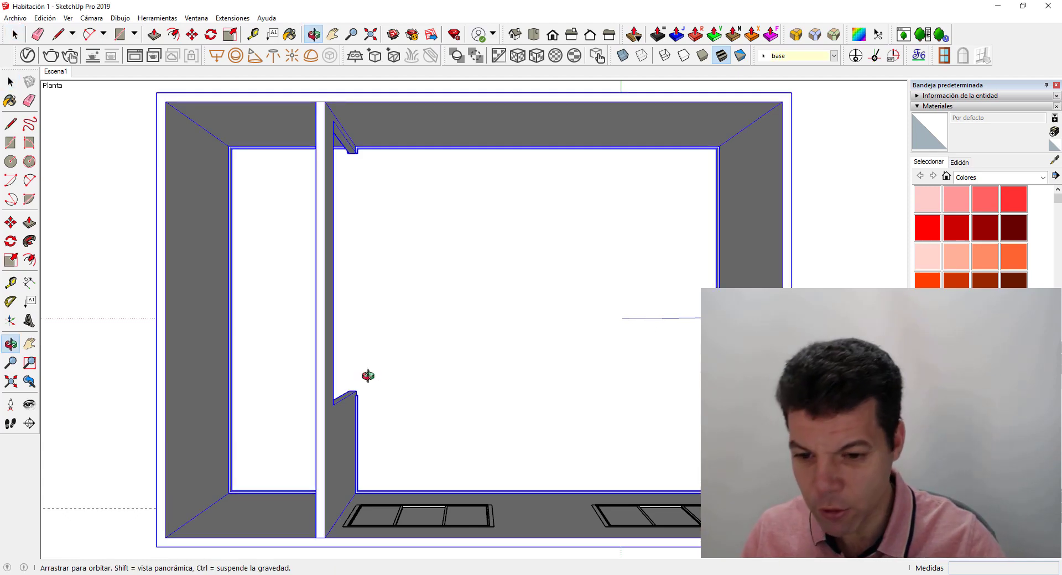
{"action": "mouse_move", "coordinate": [368, 376]}
{"action": "left_mouse_down"}
{"action": "mouse_move", "coordinate": [644, 389]}
{"action": "mouse_move", "coordinate": [149, 151]}
{"action": "mouse_move", "coordinate": [374, 208]}
{"action": "mouse_move", "coordinate": [407, 194]}
{"action": "left_mouse_up"}
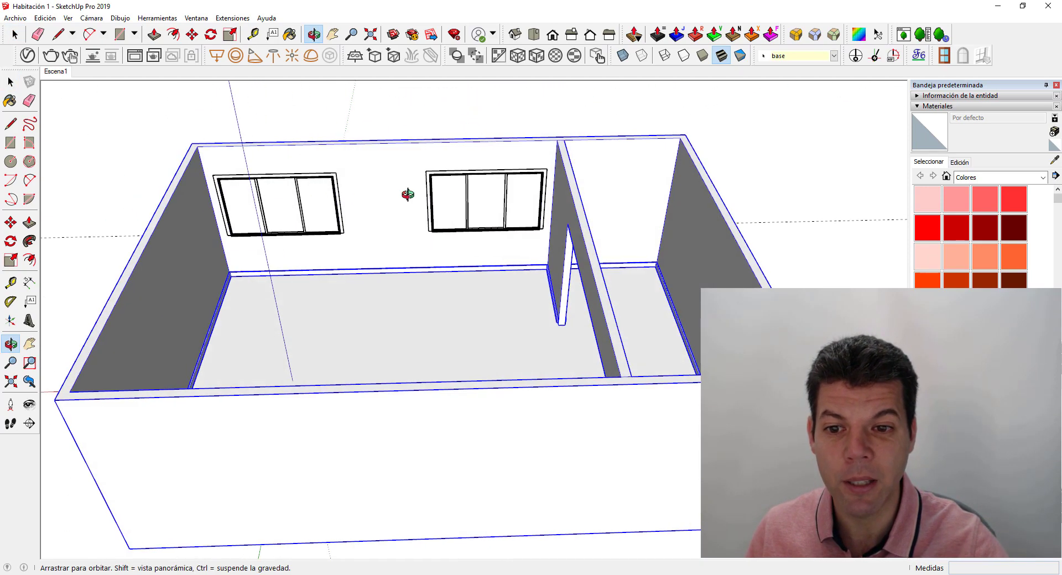
{"action": "scroll", "coordinate": [408, 194], "scroll_direction": "up", "scroll_amount": 3}
{"action": "scroll", "coordinate": [463, 188], "scroll_direction": "up", "scroll_amount": 2}
{"action": "key", "text": "space"}
- Inspect the right-hand window and baseboard, then bring up the Windows Builder extension page
{"action": "left_click", "coordinate": [466, 184]}
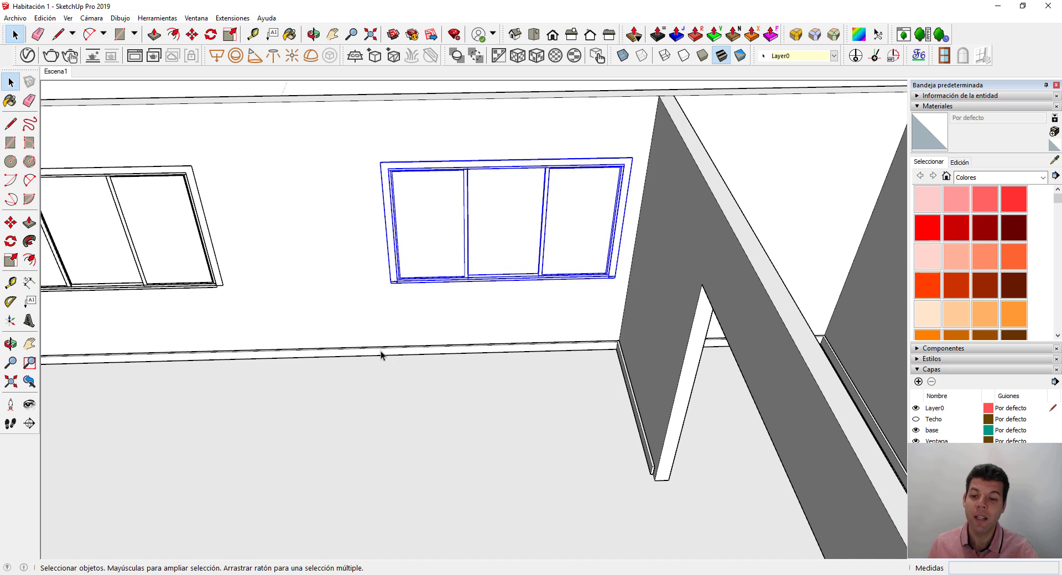
{"action": "left_click", "coordinate": [368, 366]}
{"action": "scroll", "coordinate": [367, 366], "scroll_direction": "down", "scroll_amount": 3}
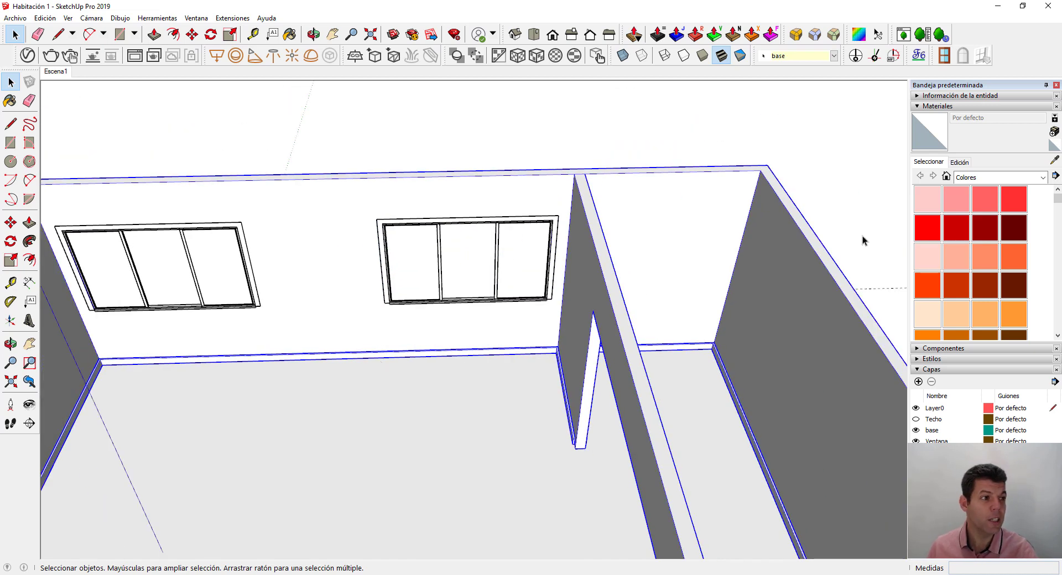
{"action": "left_click_drag", "start_coordinate": [1061, 132], "coordinate": [503, 3]}
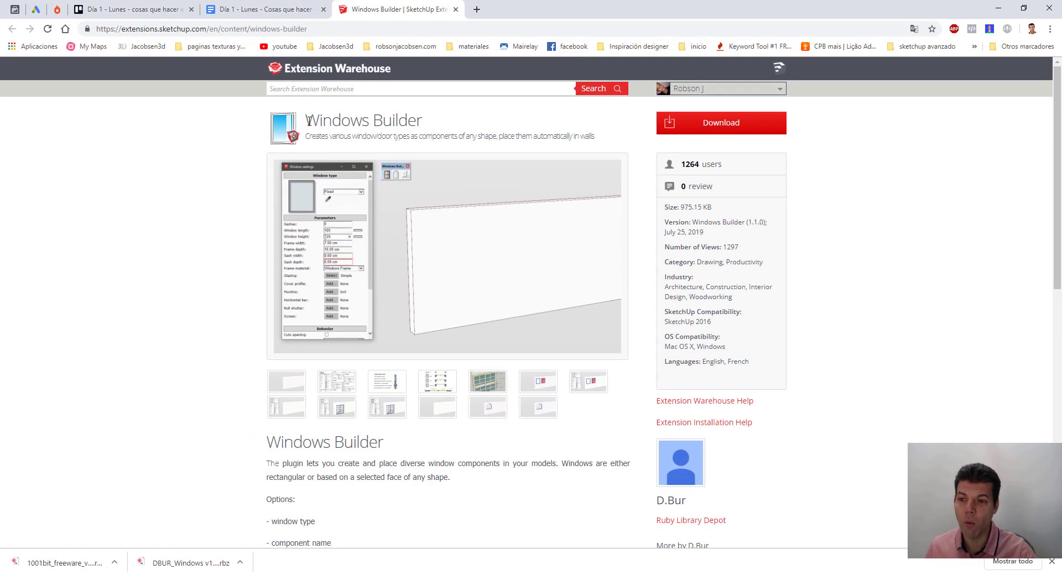
- Read the Windows Builder page, then minimize Chrome and deselect everything in the room model
{"action": "left_click_drag", "start_coordinate": [308, 120], "coordinate": [420, 124]}
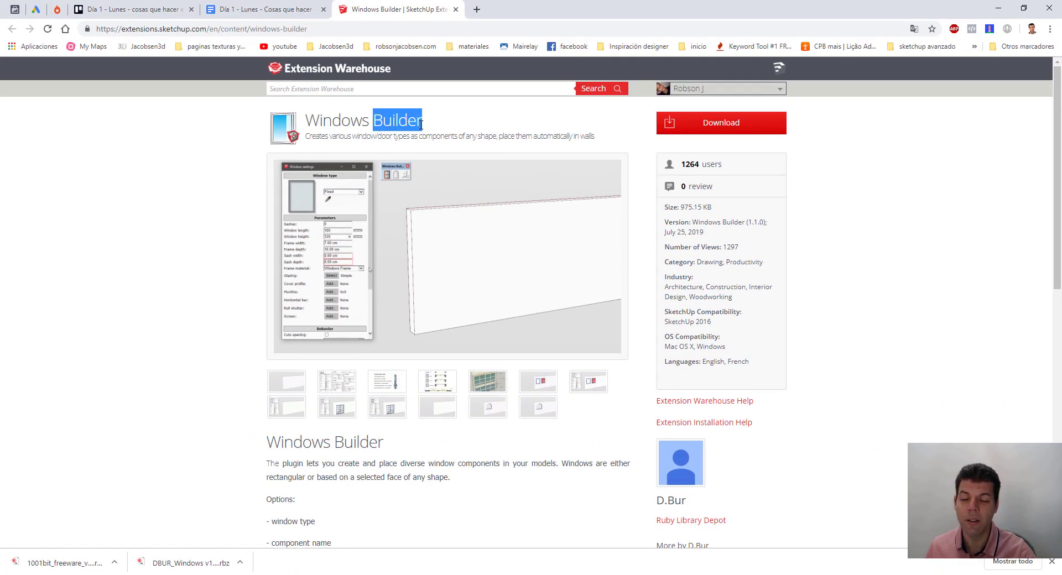
{"action": "left_click", "coordinate": [451, 124]}
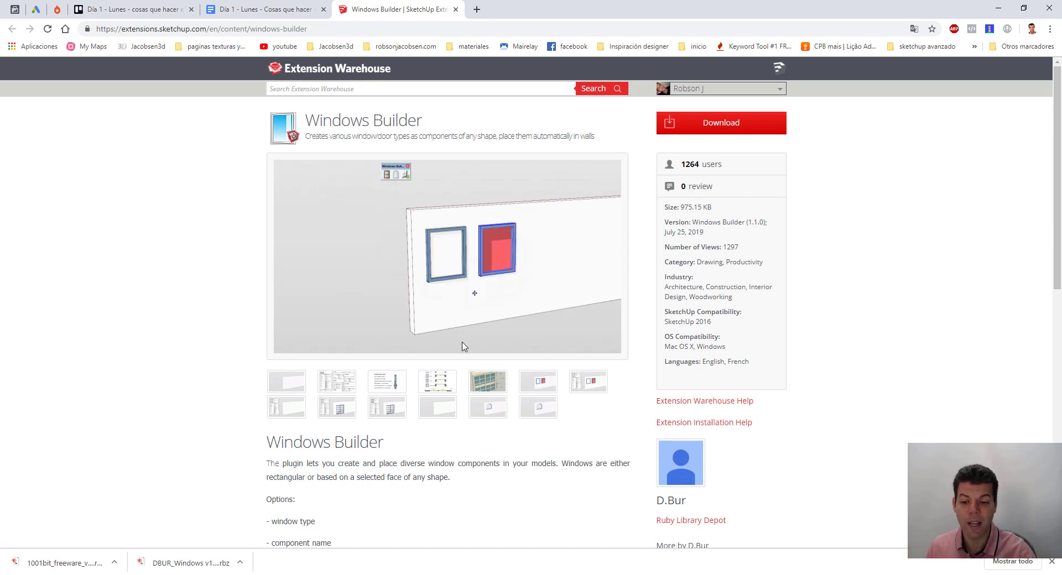
{"action": "scroll", "coordinate": [462, 347], "scroll_direction": "down", "scroll_amount": 2}
{"action": "scroll", "coordinate": [459, 332], "scroll_direction": "up", "scroll_amount": 2}
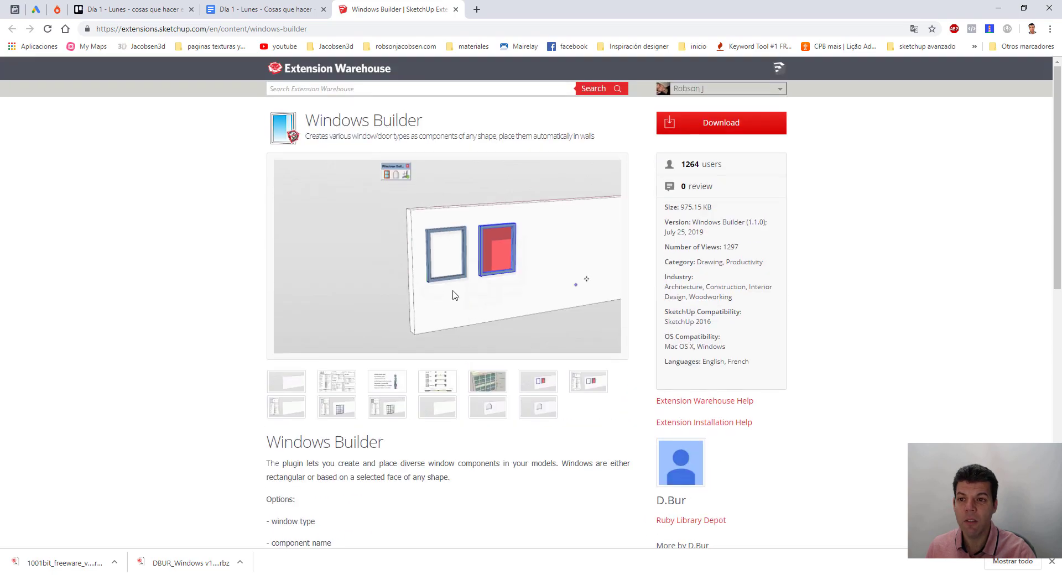
{"action": "left_click", "coordinate": [998, 8]}
{"action": "left_click", "coordinate": [529, 147]}
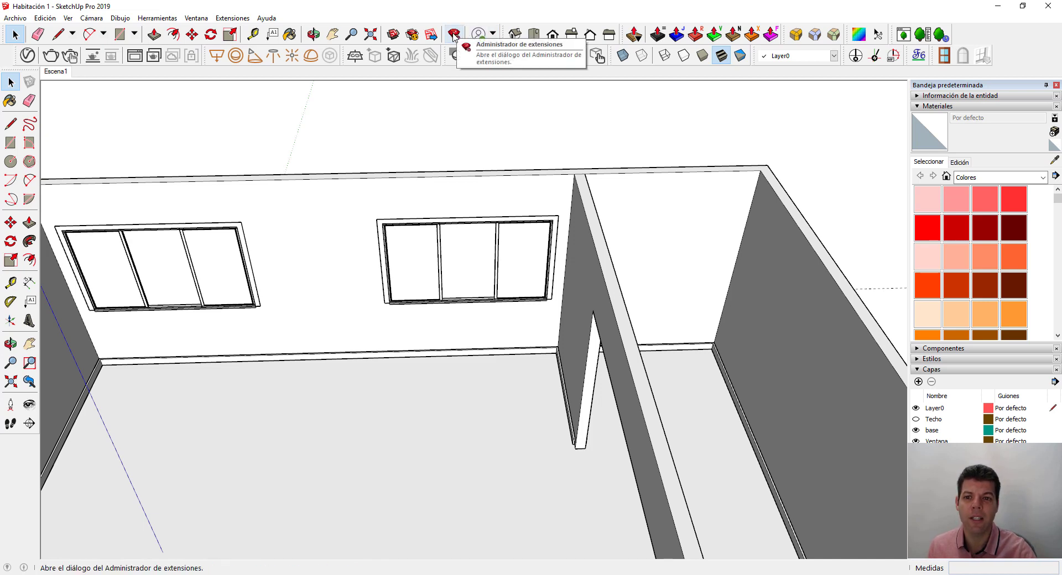
{"action": "left_click", "coordinate": [453, 35]}
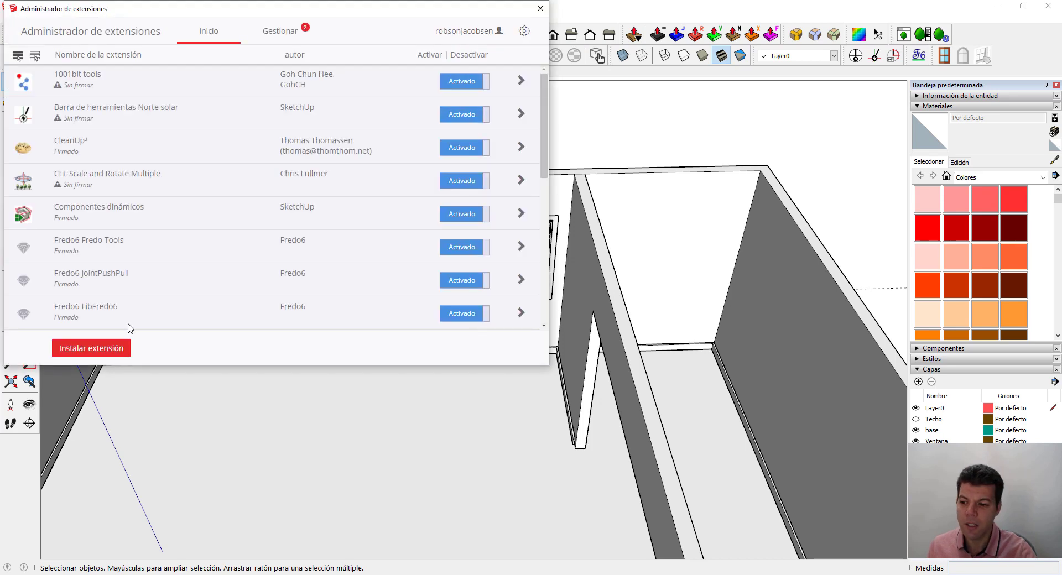
{"action": "left_click", "coordinate": [102, 352]}
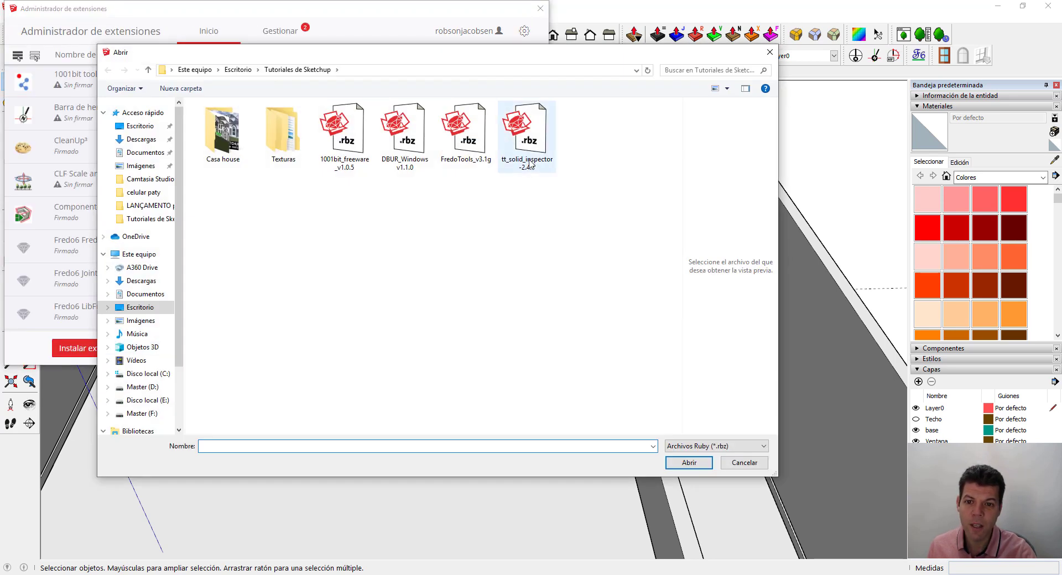
{"action": "left_click", "coordinate": [502, 150]}
{"action": "left_click", "coordinate": [474, 140]}
{"action": "left_click", "coordinate": [419, 149]}
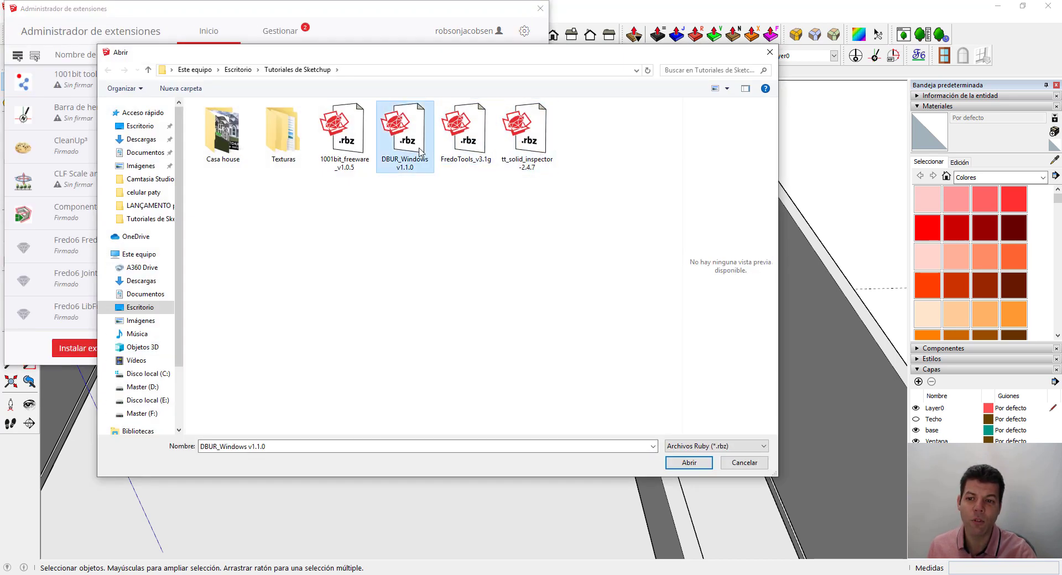
{"action": "left_click", "coordinate": [369, 150]}
{"action": "left_click", "coordinate": [419, 147]}
{"action": "left_click", "coordinate": [470, 144]}
{"action": "left_click", "coordinate": [530, 146]}
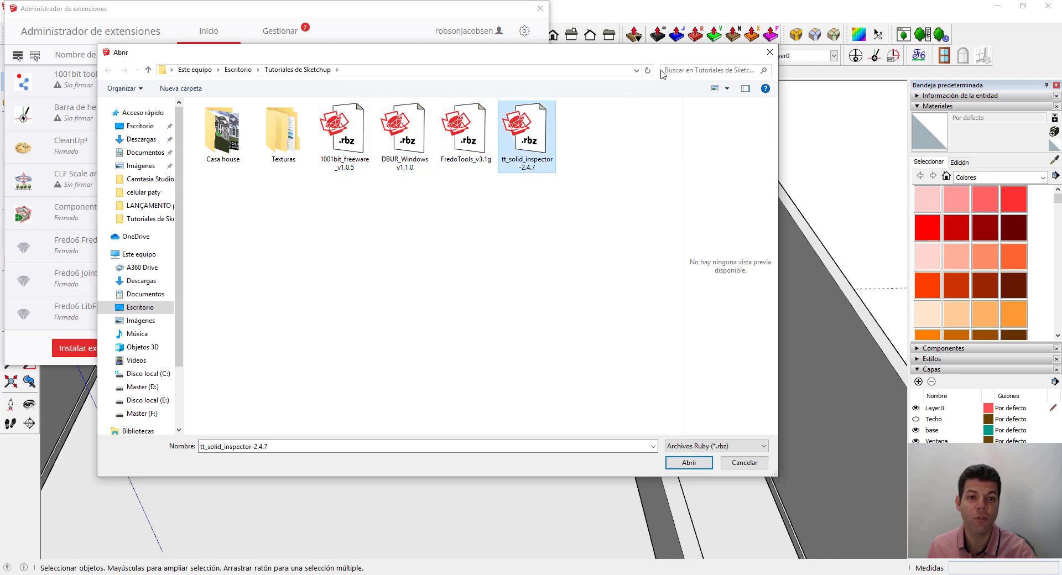
{"action": "left_click", "coordinate": [770, 52]}
{"action": "left_click", "coordinate": [540, 9]}
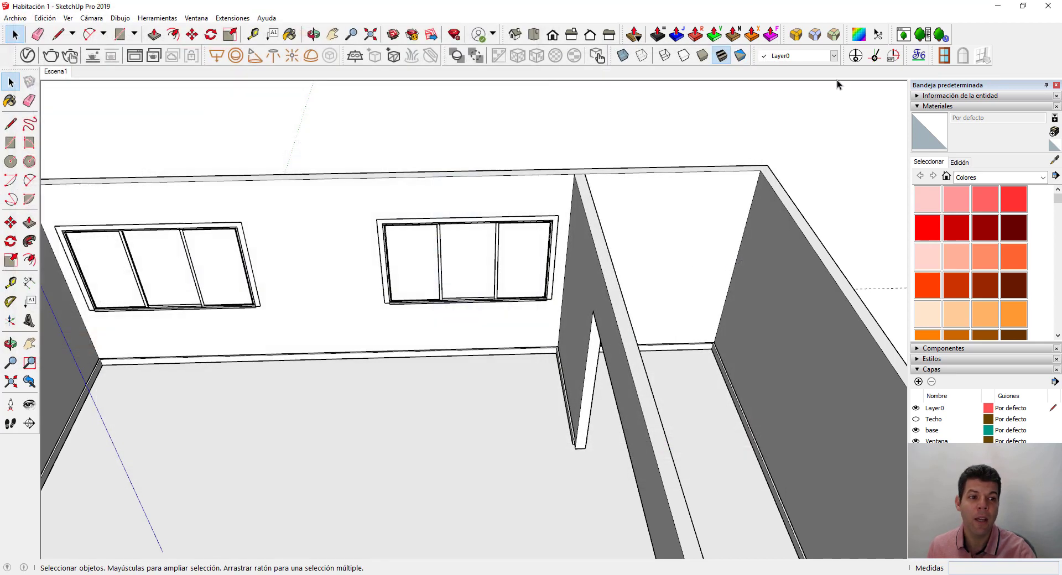
{"action": "left_click_drag", "start_coordinate": [934, 55], "coordinate": [200, 117]}
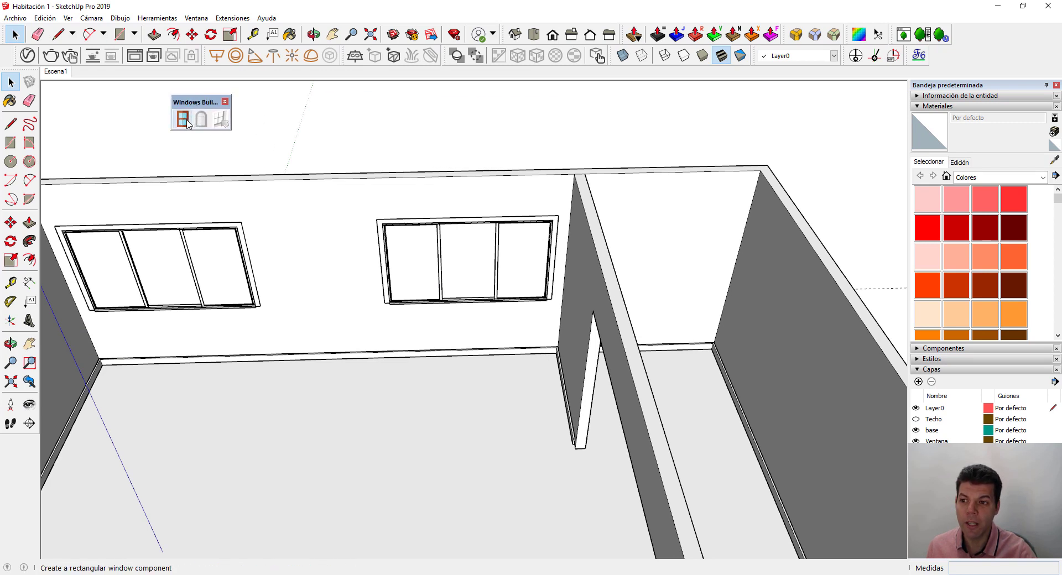
{"action": "mouse_move", "coordinate": [197, 107]}
{"action": "left_mouse_down"}
{"action": "mouse_move", "coordinate": [104, 101]}
{"action": "mouse_move", "coordinate": [952, 48]}
{"action": "left_mouse_up"}
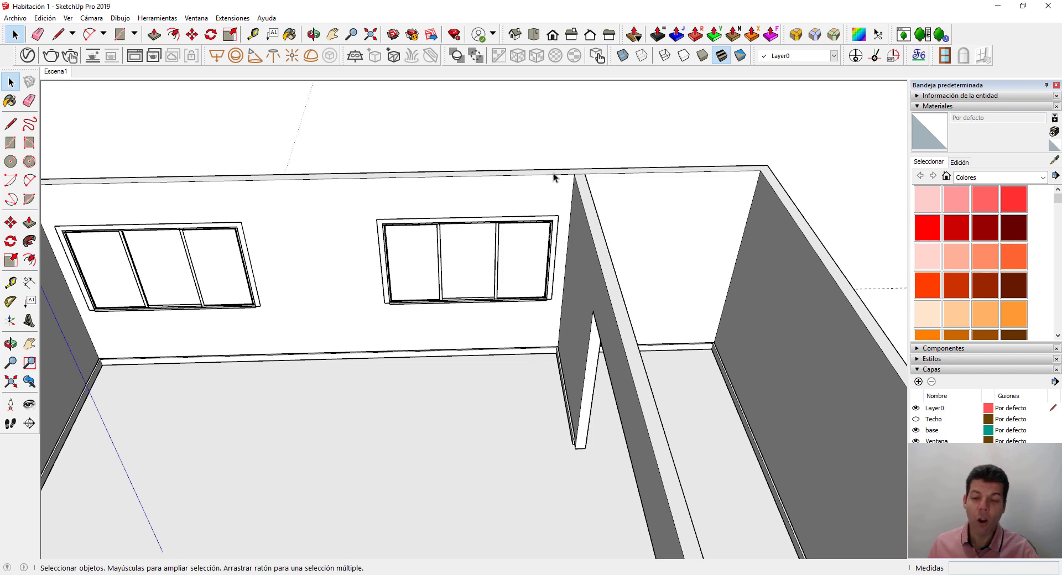
- Zoom out, pan and orbit to see the whole room from outside, selecting the room group
{"action": "scroll", "coordinate": [535, 208], "scroll_direction": "down", "scroll_amount": 5}
{"action": "key", "text": "h"}
{"action": "mouse_move", "coordinate": [459, 295]}
{"action": "left_mouse_down"}
{"action": "mouse_move", "coordinate": [519, 229]}
{"action": "mouse_move", "coordinate": [446, 242]}
{"action": "mouse_move", "coordinate": [486, 229]}
{"action": "mouse_move", "coordinate": [472, 253]}
{"action": "left_mouse_up"}
{"action": "key", "text": "o"}
{"action": "key", "text": "space"}
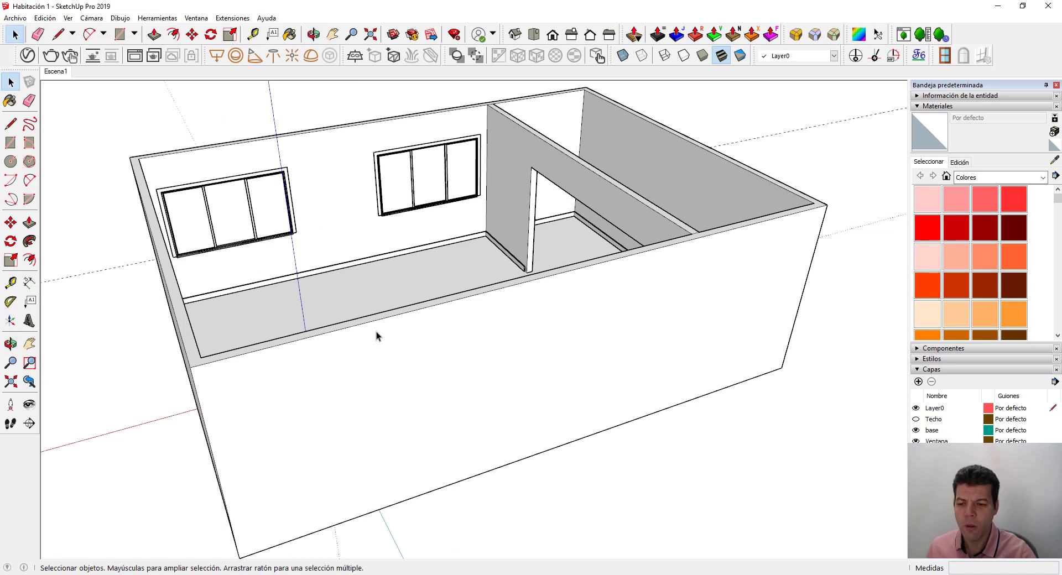
{"action": "left_click", "coordinate": [387, 320]}
{"action": "scroll", "coordinate": [387, 318], "scroll_direction": "down", "scroll_amount": 2}
{"action": "scroll", "coordinate": [387, 318], "scroll_direction": "down", "scroll_amount": 1}
{"action": "scroll", "coordinate": [379, 374], "scroll_direction": "up", "scroll_amount": 2}
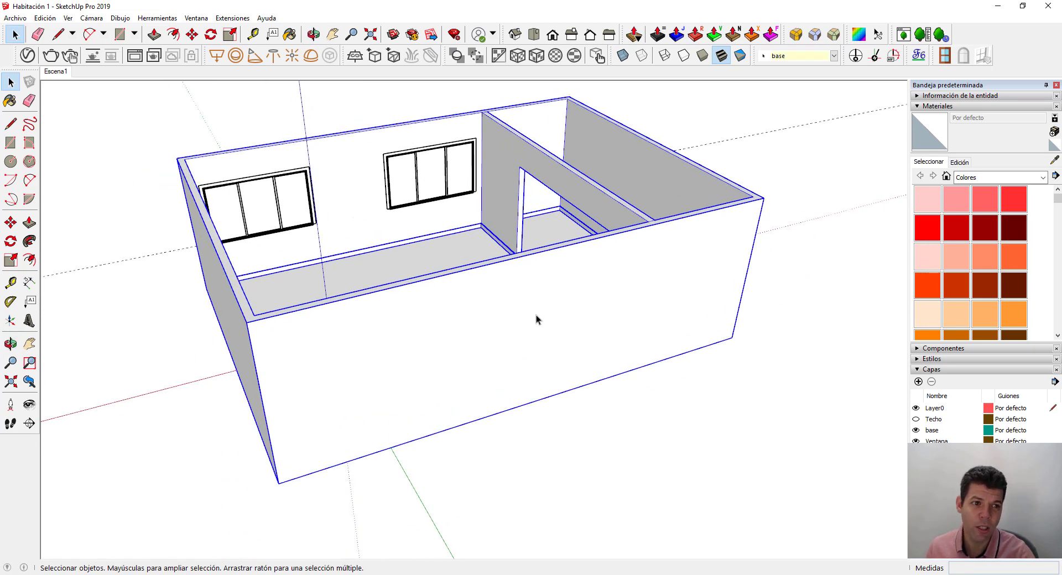
- Select the front wall face inside the room group, then start the Windows Builder rectangular window
{"action": "double_click", "coordinate": [396, 340]}
{"action": "left_click", "coordinate": [391, 343]}
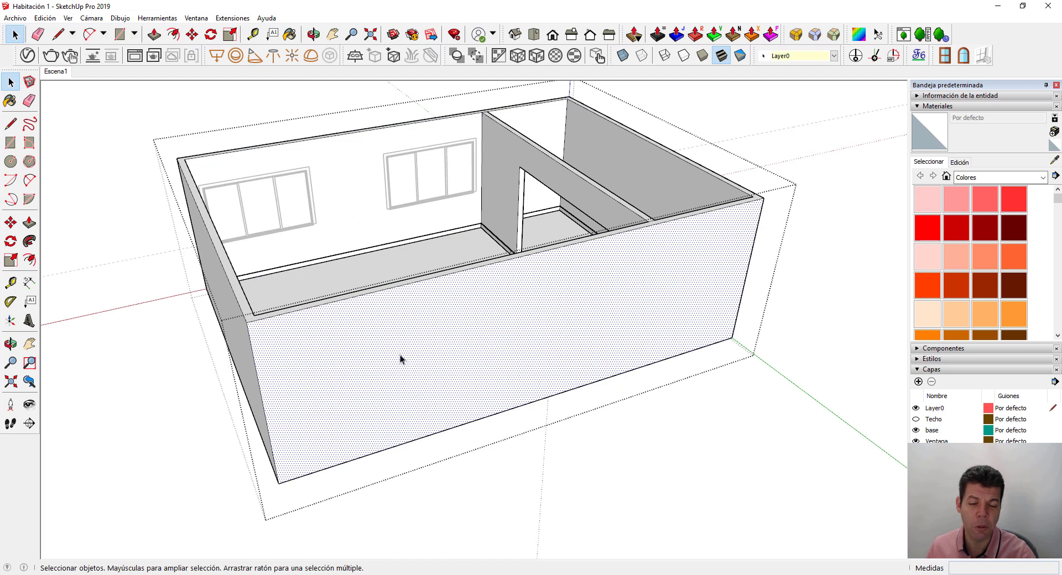
{"action": "key", "text": "Escape"}
{"action": "left_click", "coordinate": [412, 352]}
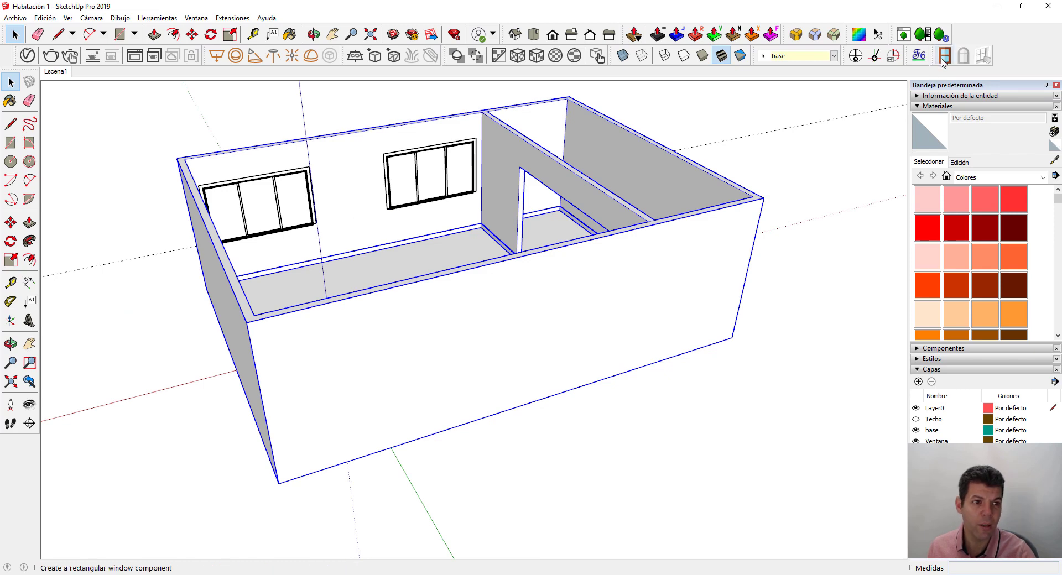
{"action": "double_click", "coordinate": [485, 343]}
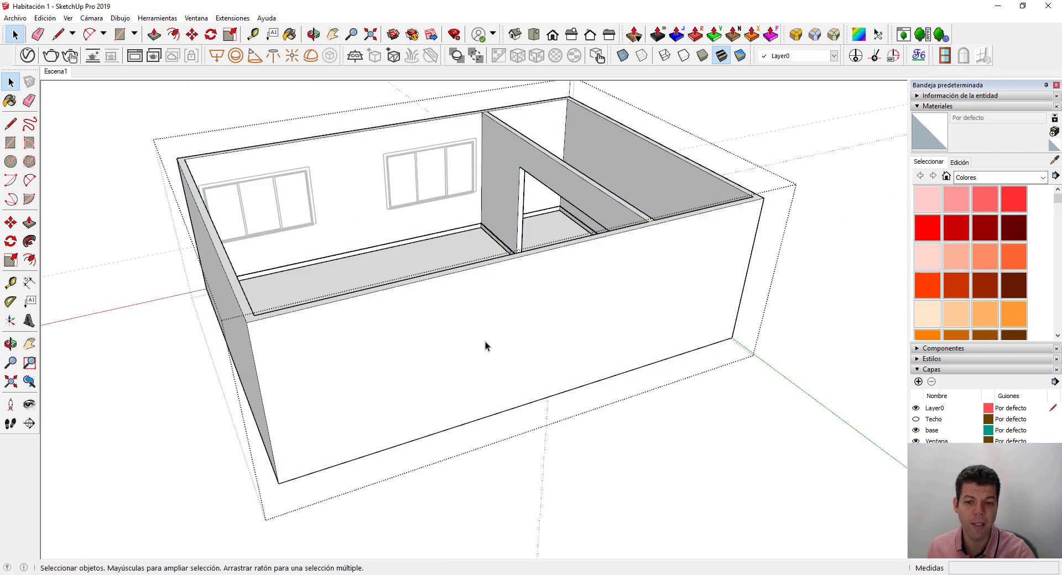
{"action": "left_click", "coordinate": [448, 344]}
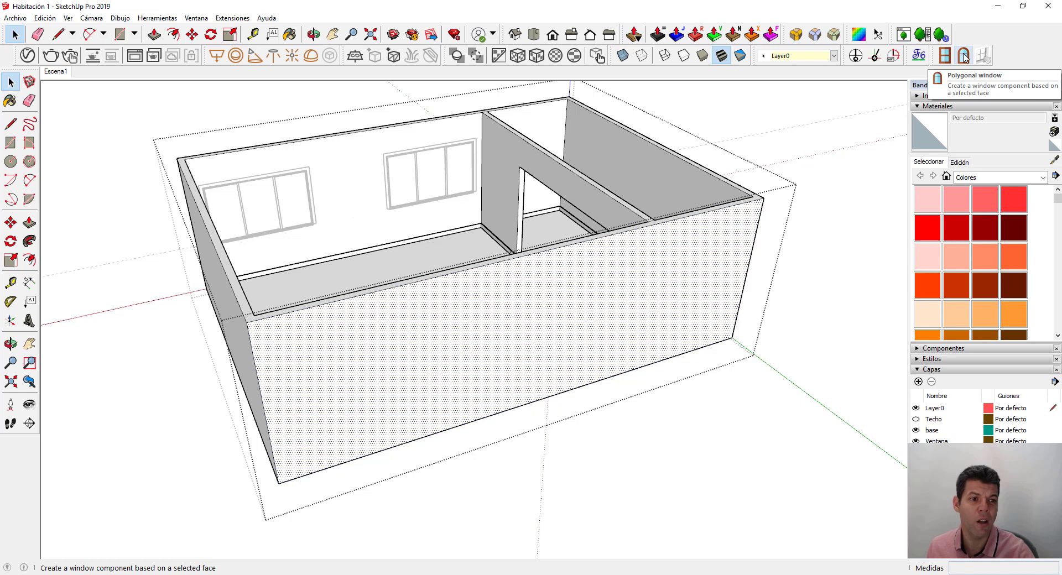
{"action": "left_click", "coordinate": [436, 330]}
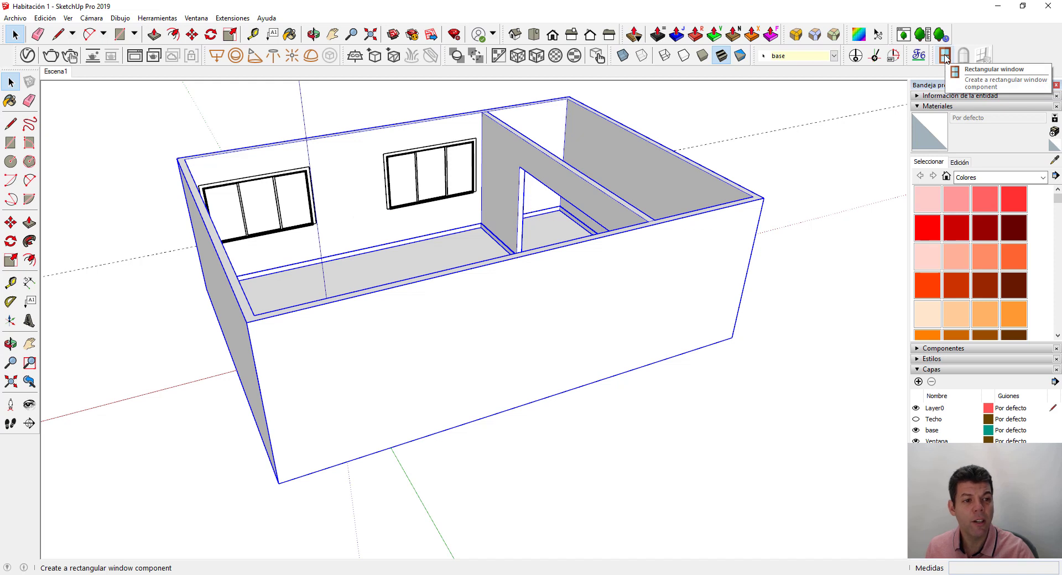
{"action": "left_click", "coordinate": [945, 57]}
{"action": "left_click_drag", "start_coordinate": [113, 41], "coordinate": [191, 40]}
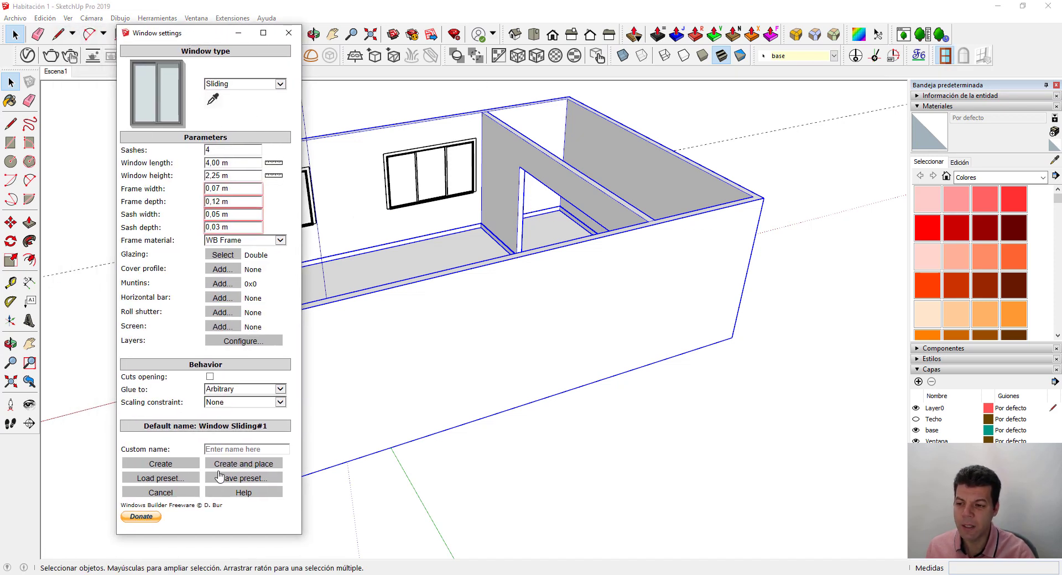
{"action": "left_click", "coordinate": [235, 87]}
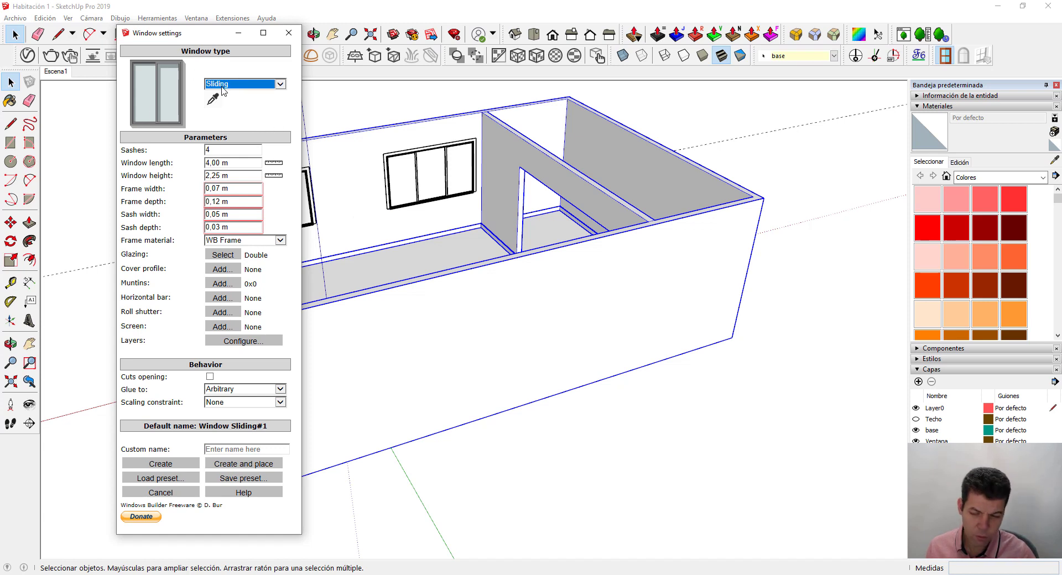
{"action": "scroll", "coordinate": [222, 87], "scroll_direction": "up", "scroll_amount": 2}
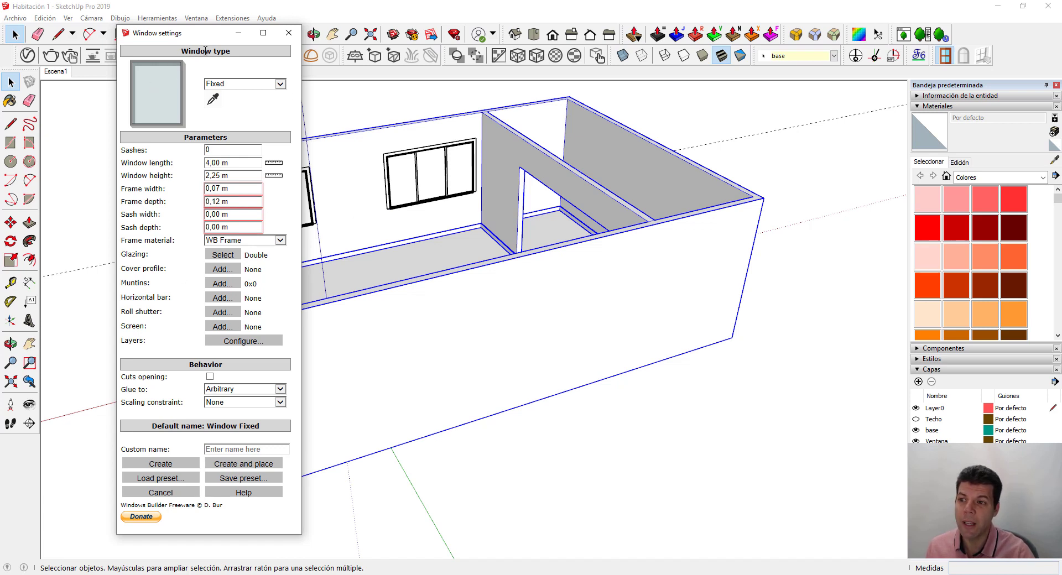
{"action": "left_click", "coordinate": [220, 87]}
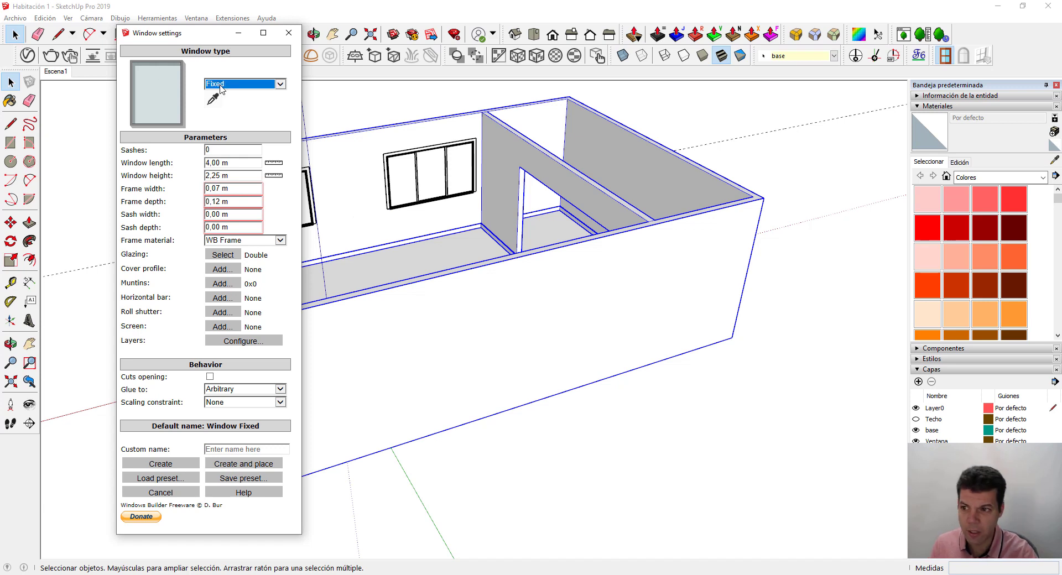
{"action": "key", "text": "Down"}
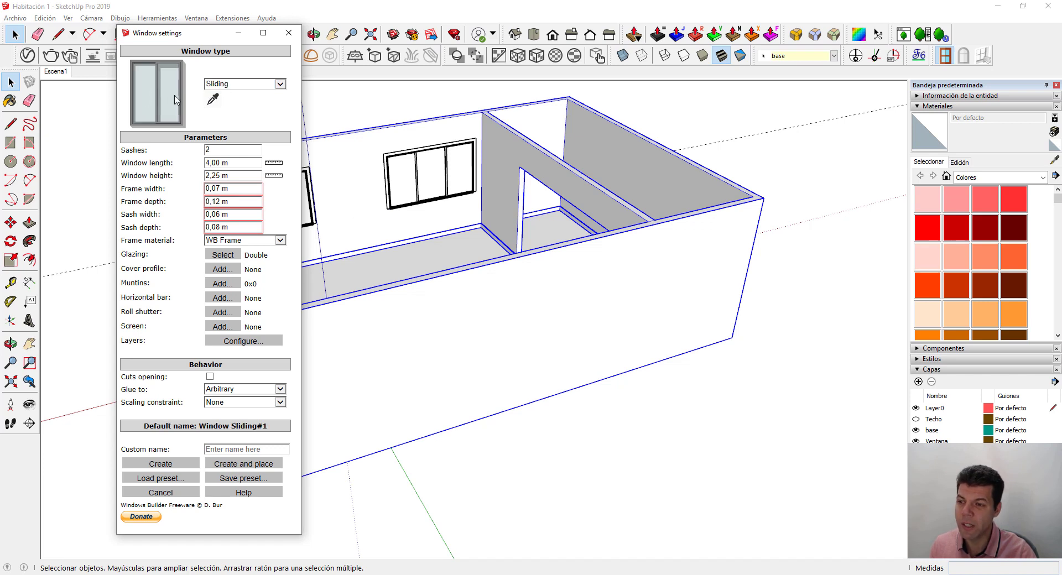
{"action": "left_click", "coordinate": [218, 87]}
{"action": "scroll", "coordinate": [219, 88], "scroll_direction": "down", "scroll_amount": 1}
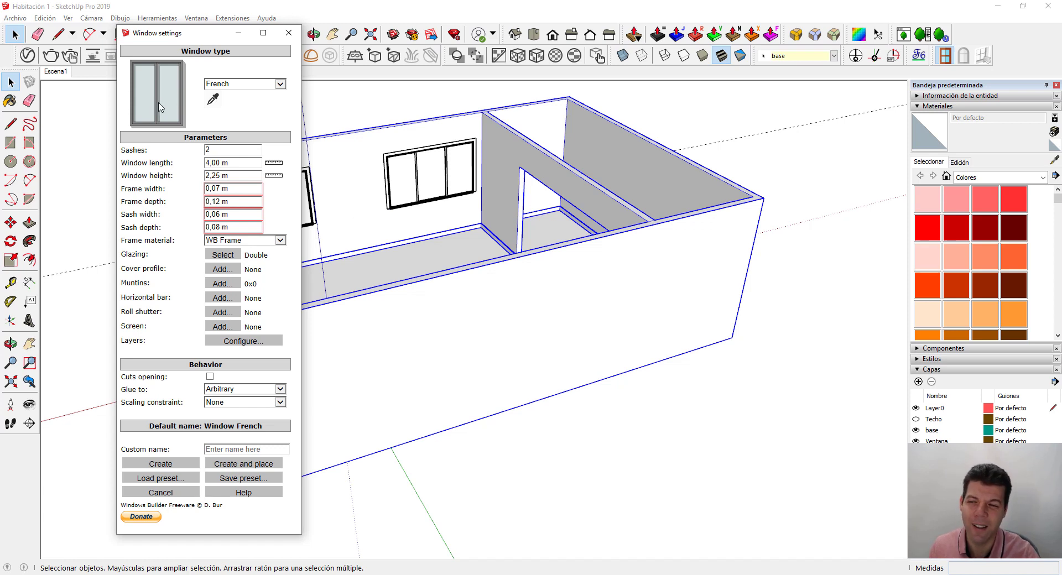
{"action": "left_click", "coordinate": [236, 85]}
{"action": "scroll", "coordinate": [235, 87], "scroll_direction": "down", "scroll_amount": 1}
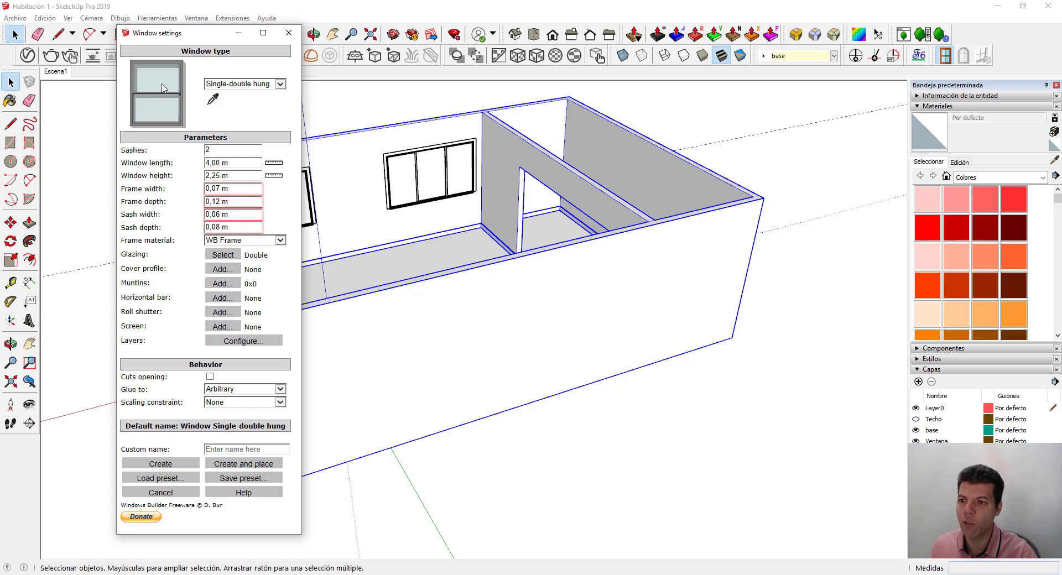
{"action": "left_click", "coordinate": [231, 87]}
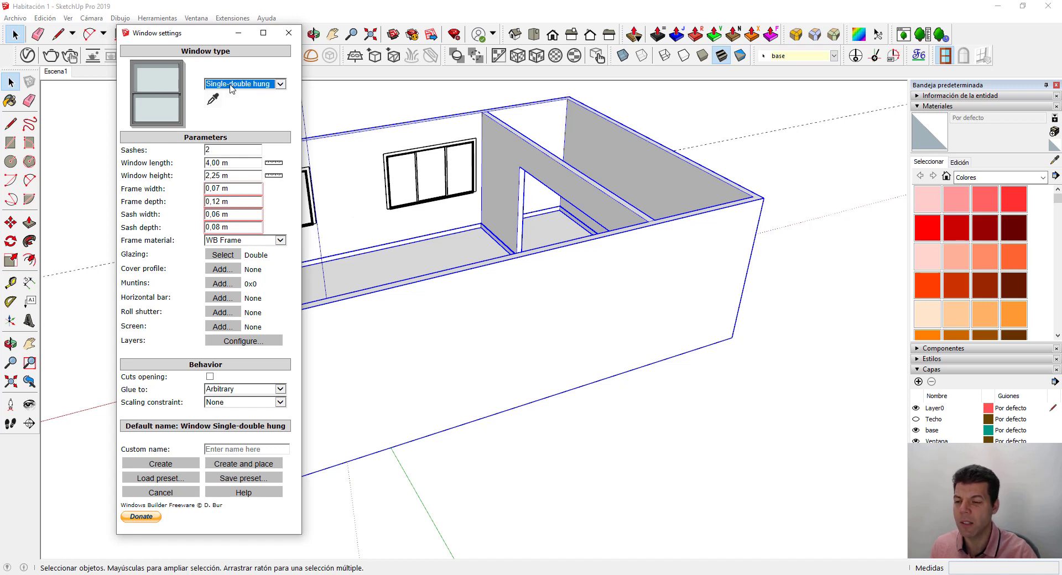
{"action": "scroll", "coordinate": [232, 88], "scroll_direction": "up", "scroll_amount": 2}
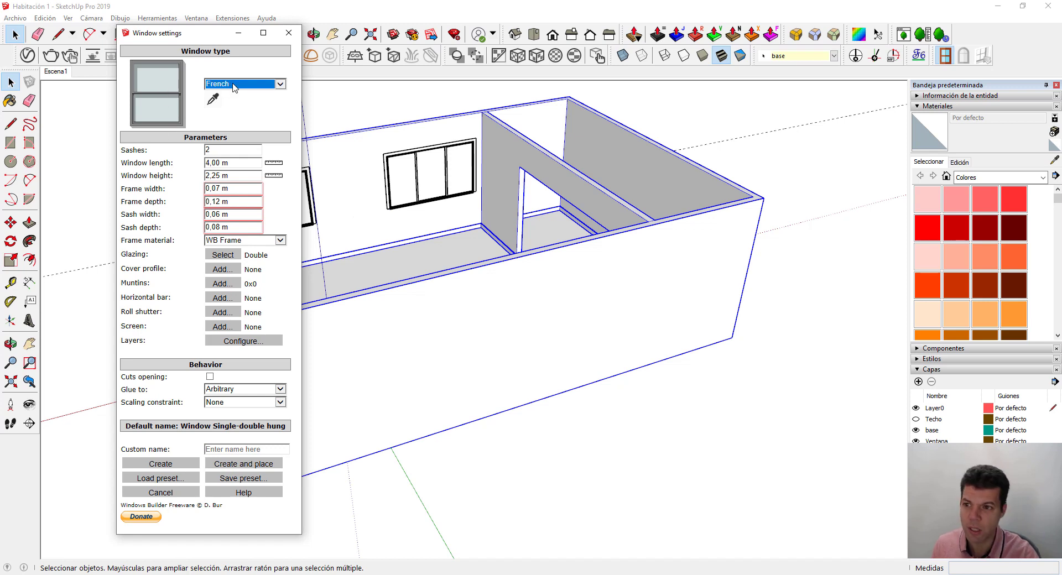
{"action": "scroll", "coordinate": [234, 88], "scroll_direction": "down", "scroll_amount": 3}
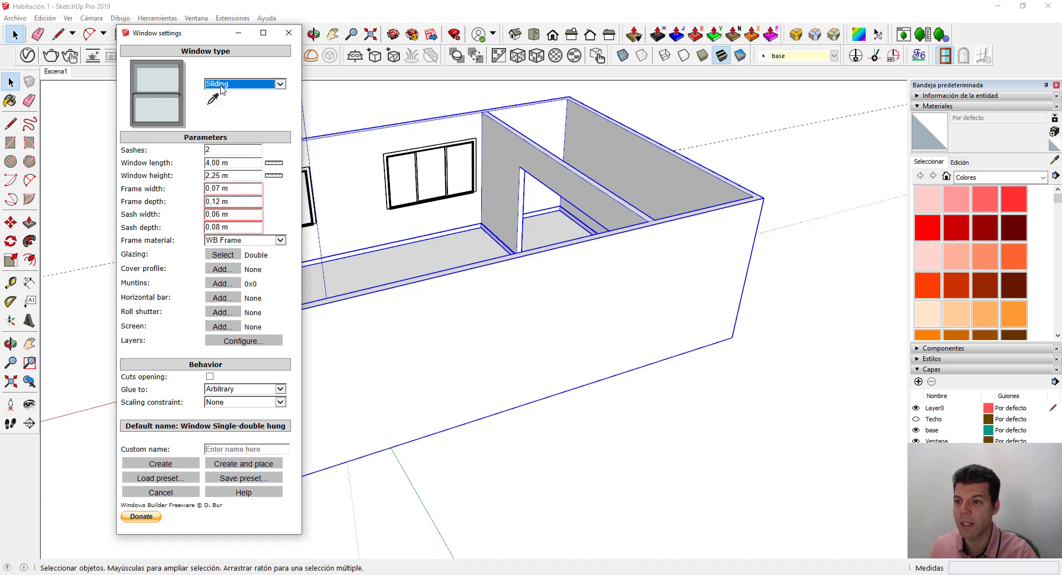
{"action": "key", "text": "Tab"}
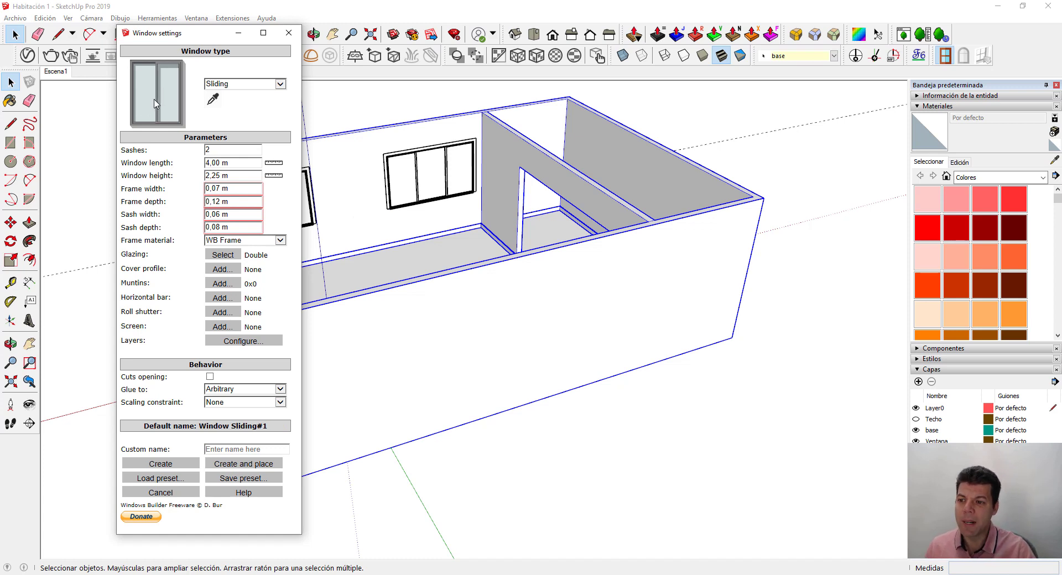
- Change the Sashes value to 3 and orbit toward the windows
{"action": "double_click", "coordinate": [140, 150]}
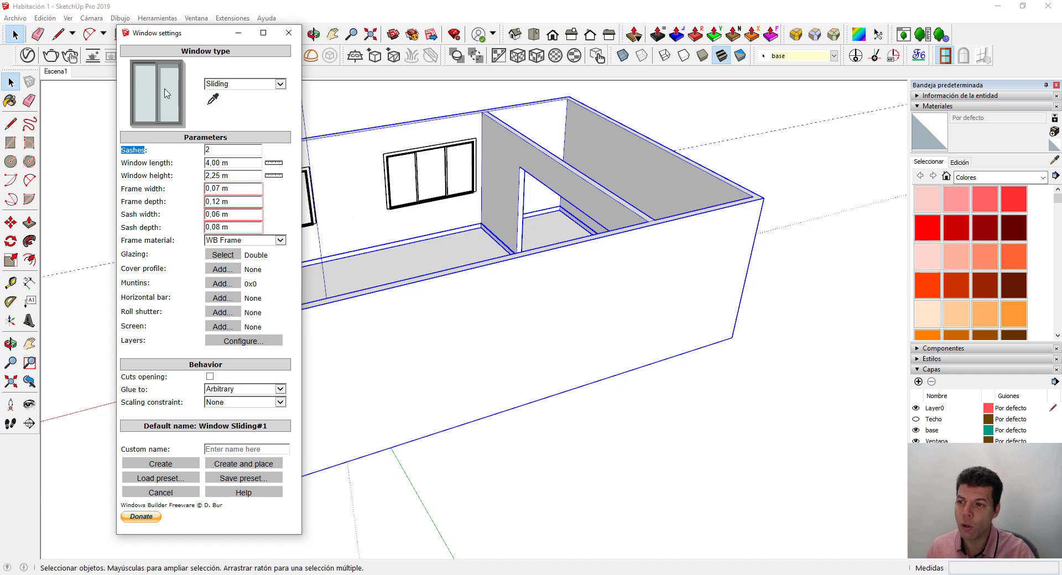
{"action": "left_click", "coordinate": [168, 157]}
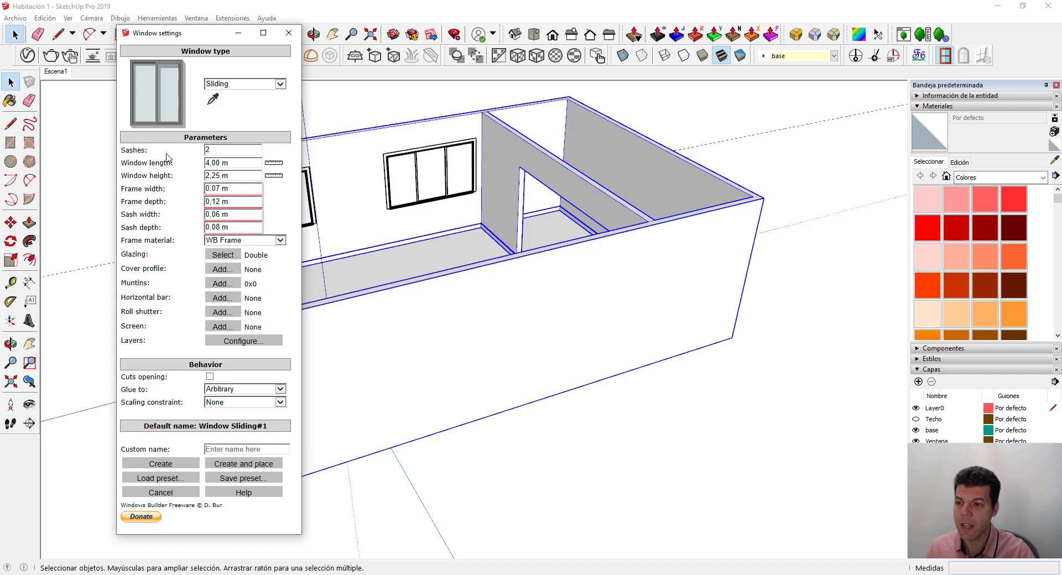
{"action": "double_click", "coordinate": [207, 150]}
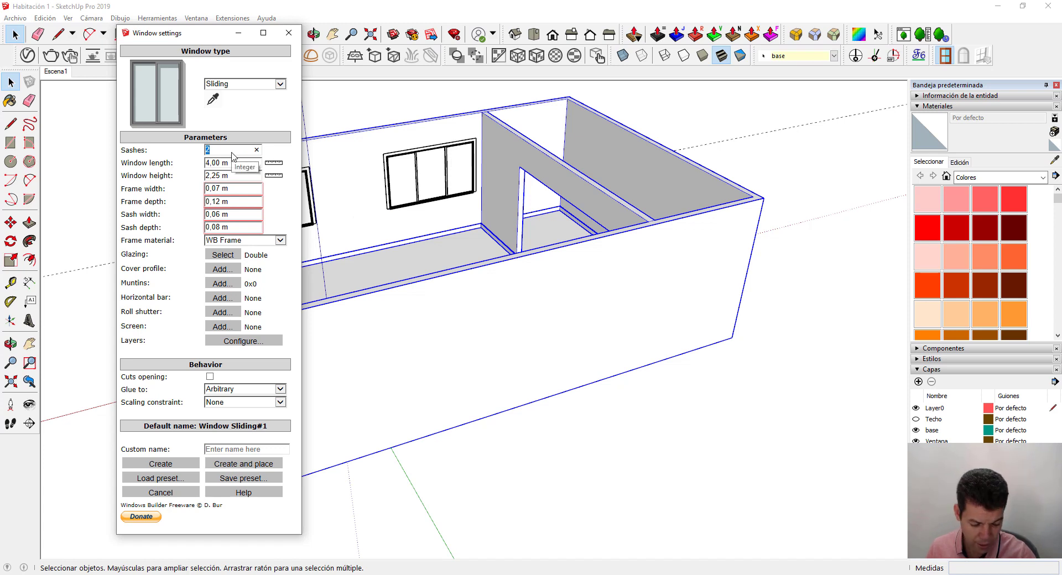
{"action": "type", "text": "3"}
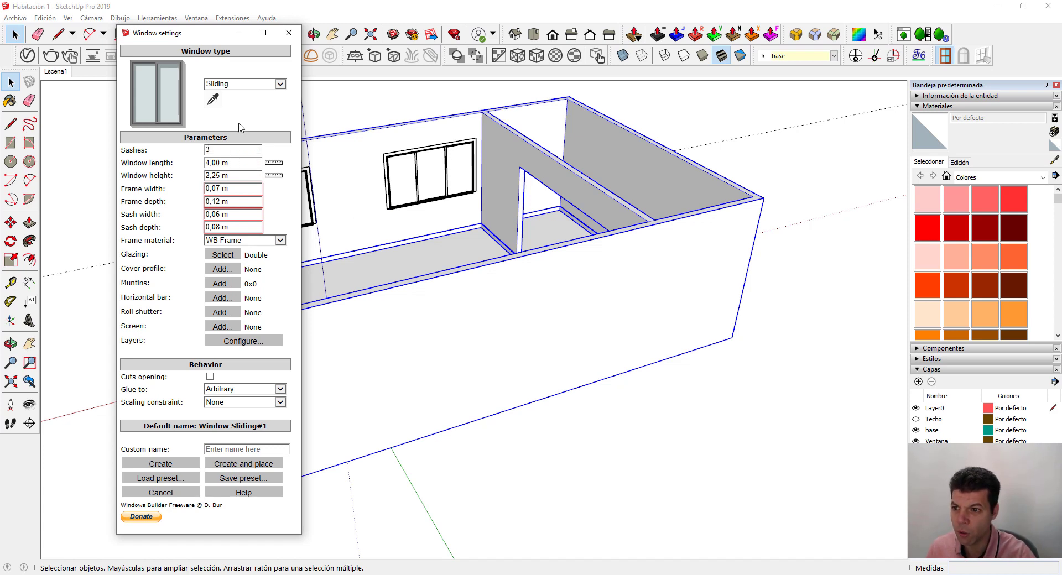
{"action": "scroll", "coordinate": [399, 157], "scroll_direction": "up", "scroll_amount": 2}
{"action": "scroll", "coordinate": [399, 157], "scroll_direction": "up", "scroll_amount": 1}
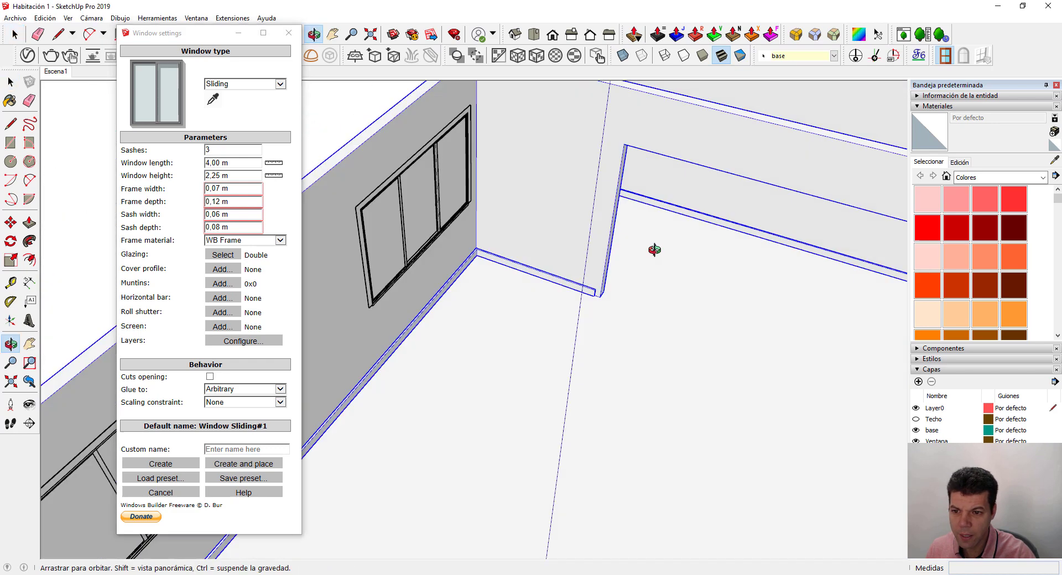
{"action": "middle_click_drag", "start_coordinate": [339, 214], "coordinate": [379, 175]}
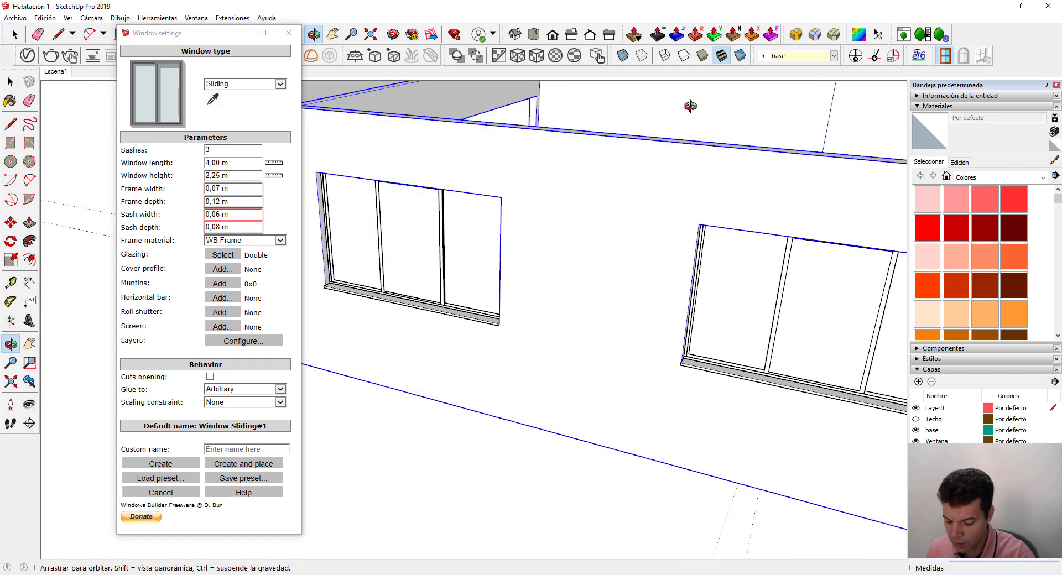
- Measure the opening's width with Tape Measure and set Window length to 2,00
{"action": "key", "text": "t"}
{"action": "left_click", "coordinate": [324, 193]}
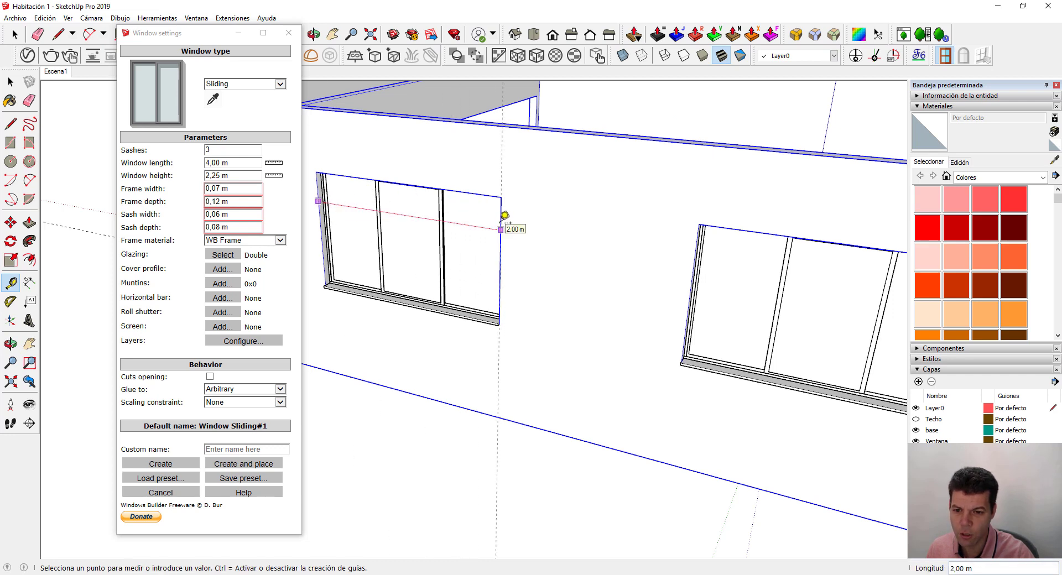
{"action": "key", "text": "space"}
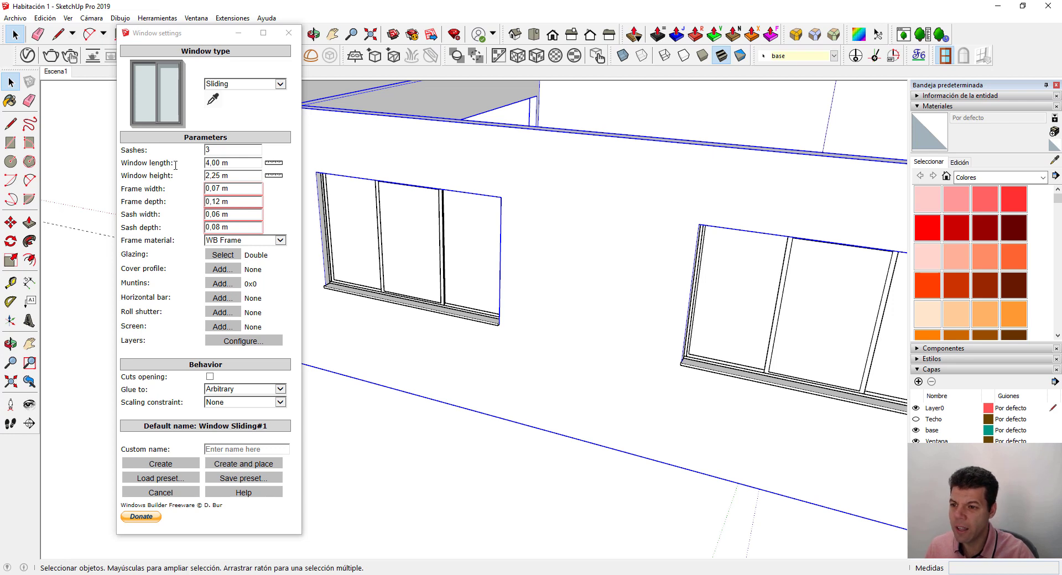
{"action": "mouse_move", "coordinate": [233, 163]}
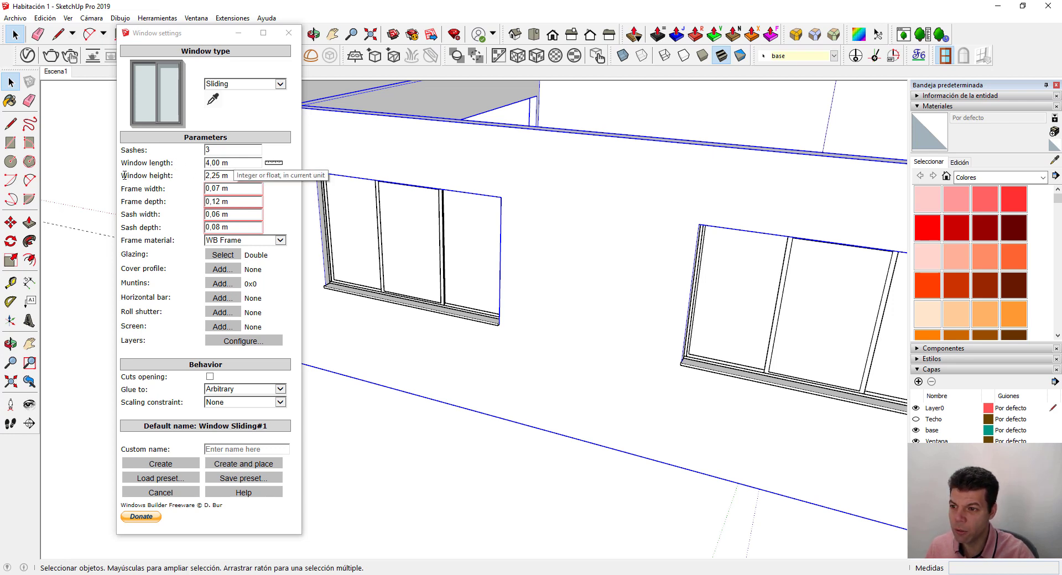
{"action": "left_click_drag", "start_coordinate": [230, 164], "coordinate": [190, 166]}
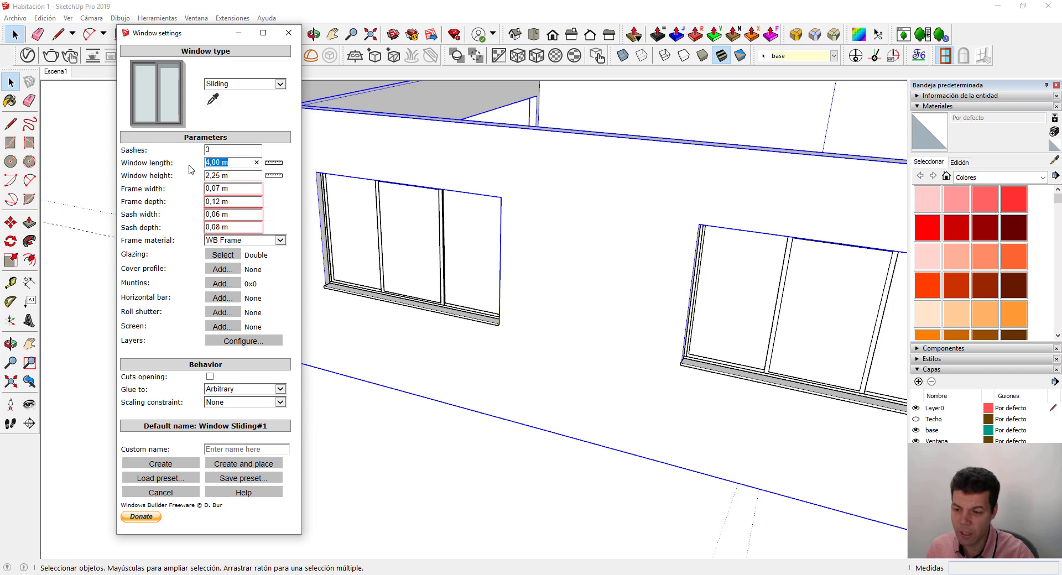
{"action": "type", "text": "2"}
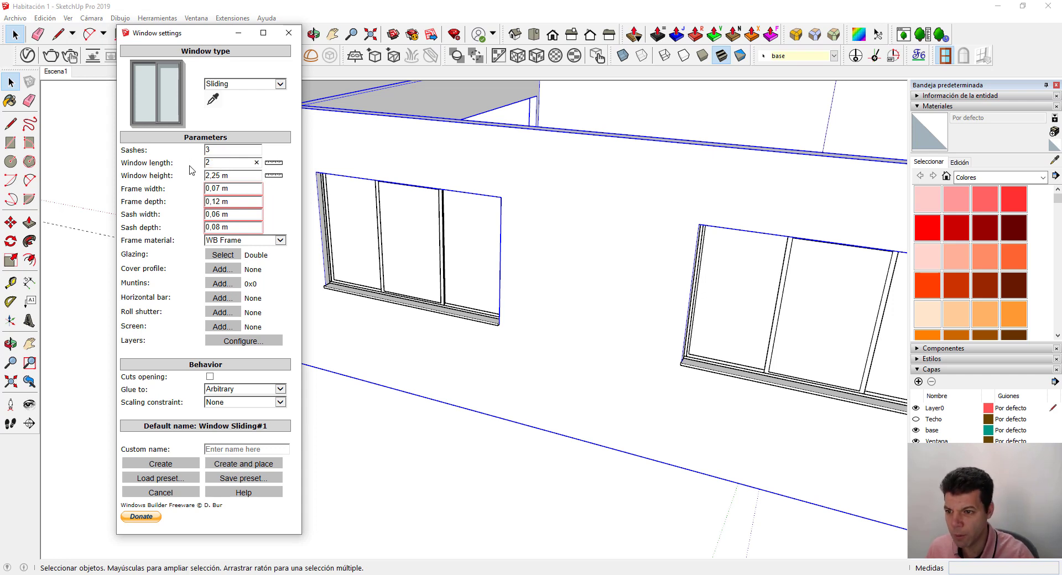
{"action": "type", "text": ",00"}
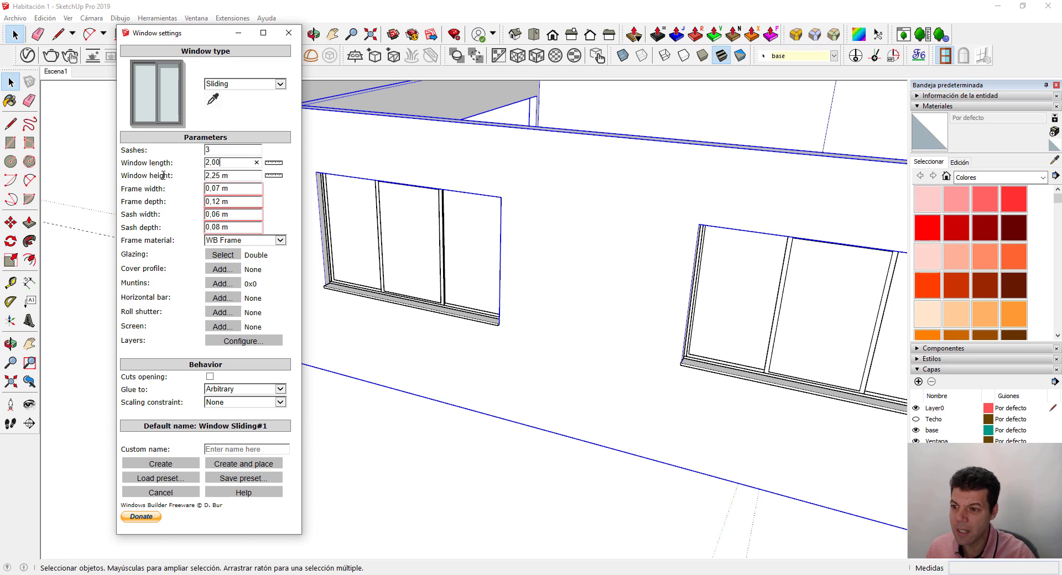
- Set Window height to 1,20 and measure the opening's height
{"action": "left_click_drag", "start_coordinate": [233, 173], "coordinate": [197, 172]}
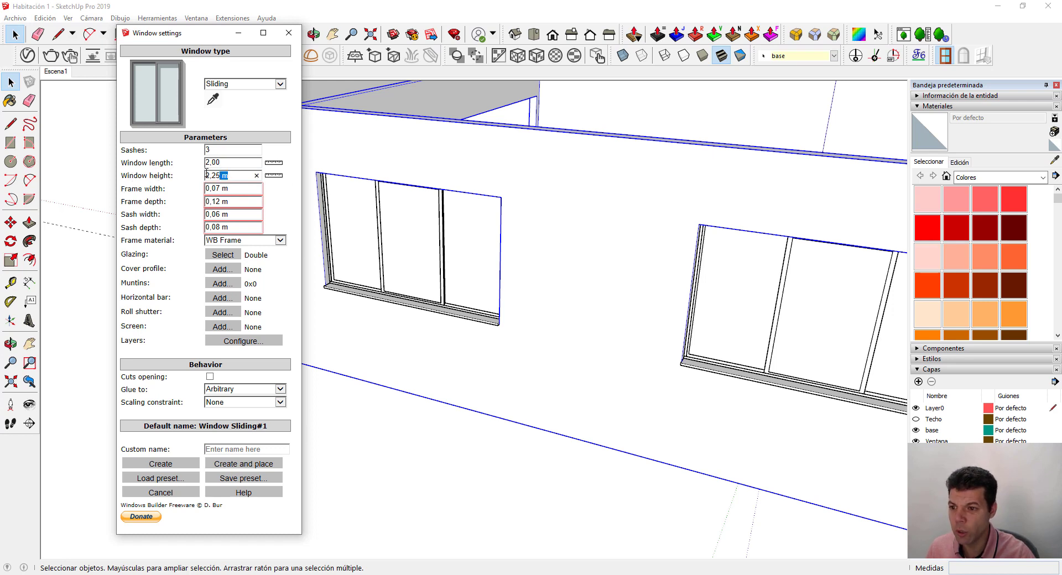
{"action": "type", "text": "1,20"}
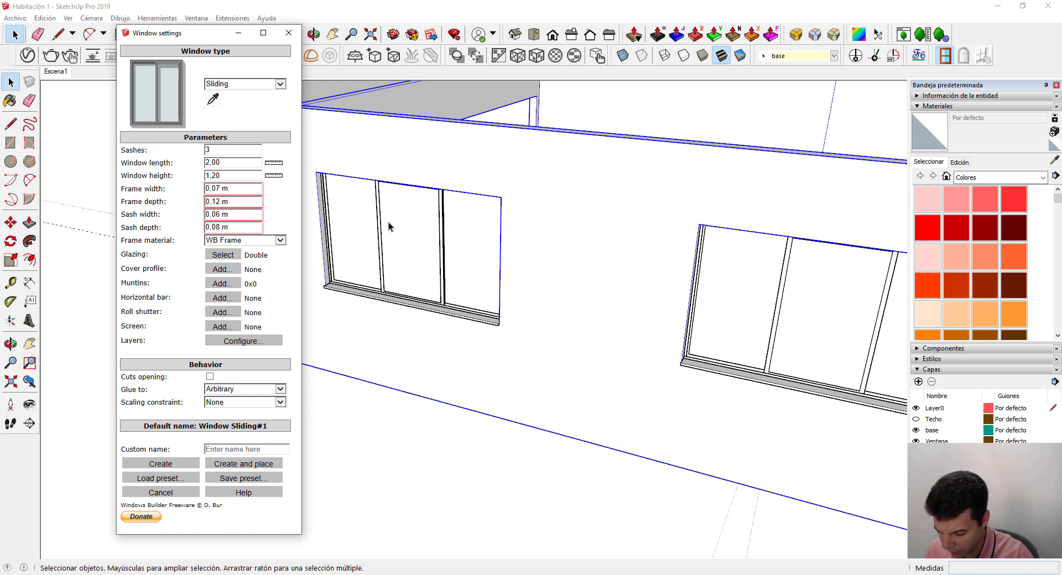
{"action": "left_click", "coordinate": [361, 168]}
{"action": "key", "text": "t"}
{"action": "left_click", "coordinate": [365, 178]}
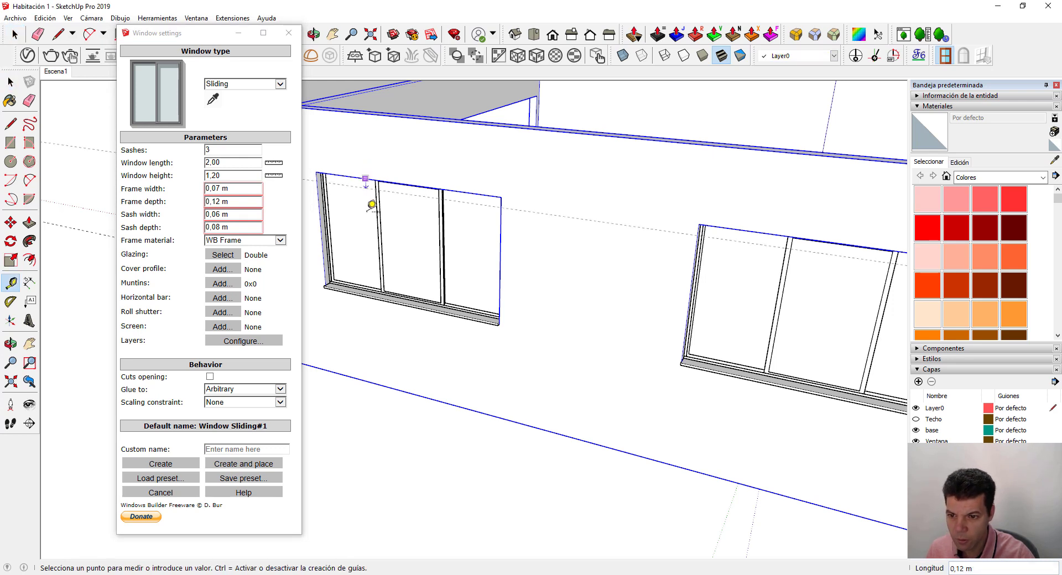
{"action": "key", "text": "space"}
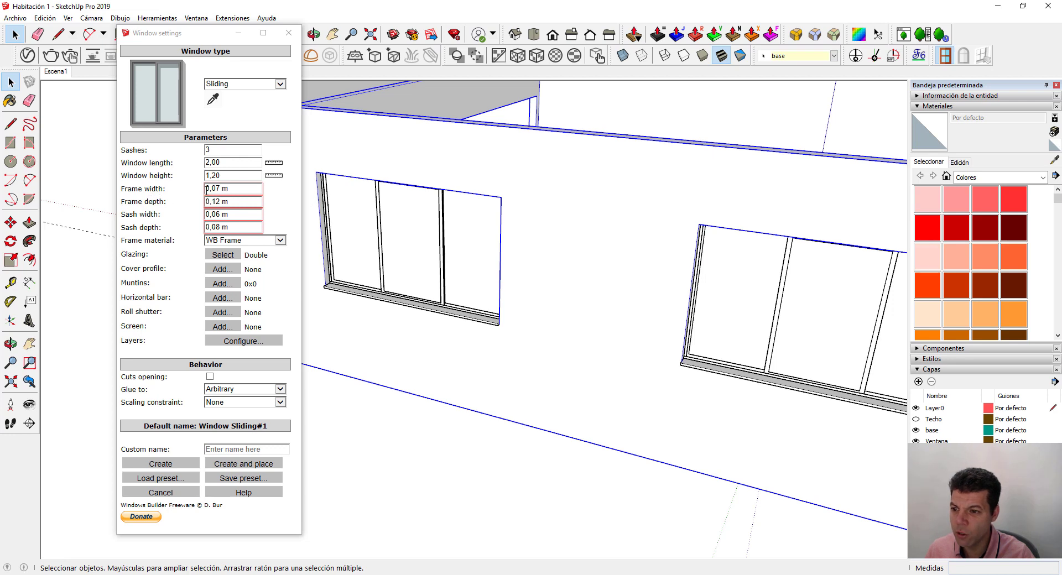
- Enter frame width 0,07 m, frame depth 0,12 m, sash depth 0,03 and sash width 0,05
{"action": "left_click", "coordinate": [220, 188]}
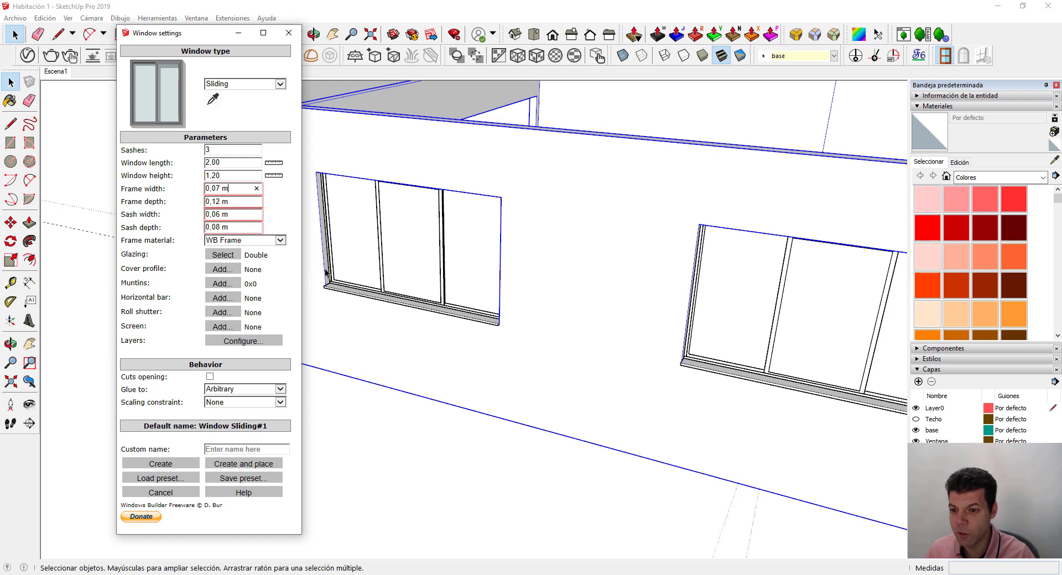
{"action": "left_click", "coordinate": [220, 201]}
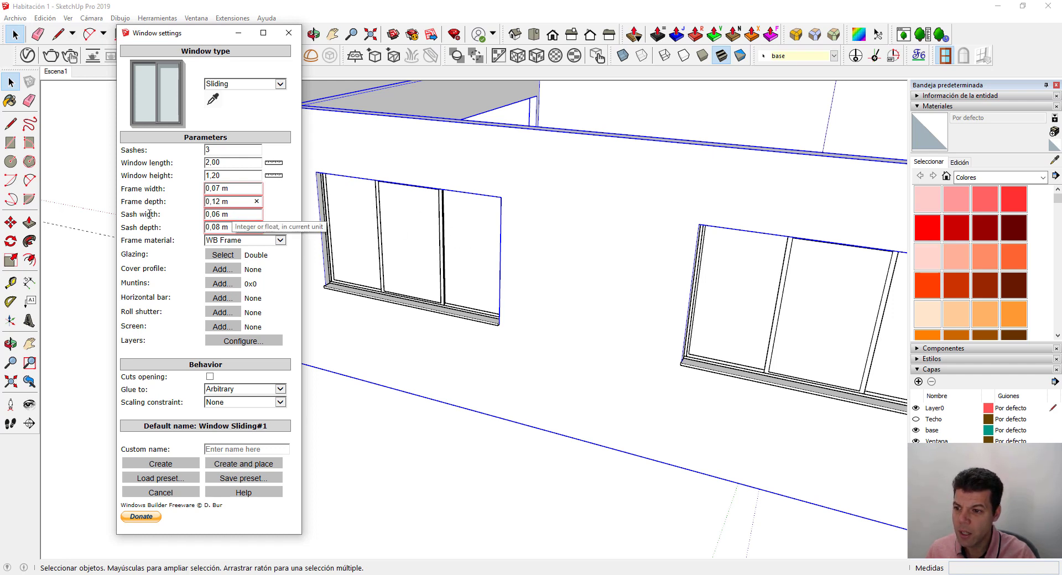
{"action": "left_click", "coordinate": [219, 227]}
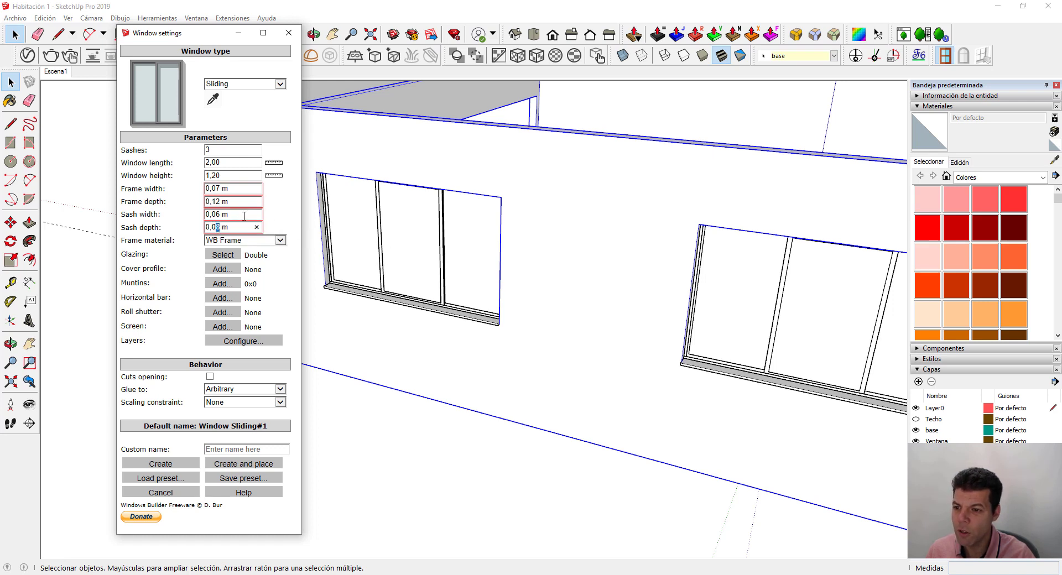
{"action": "key", "text": "BackSpace"}
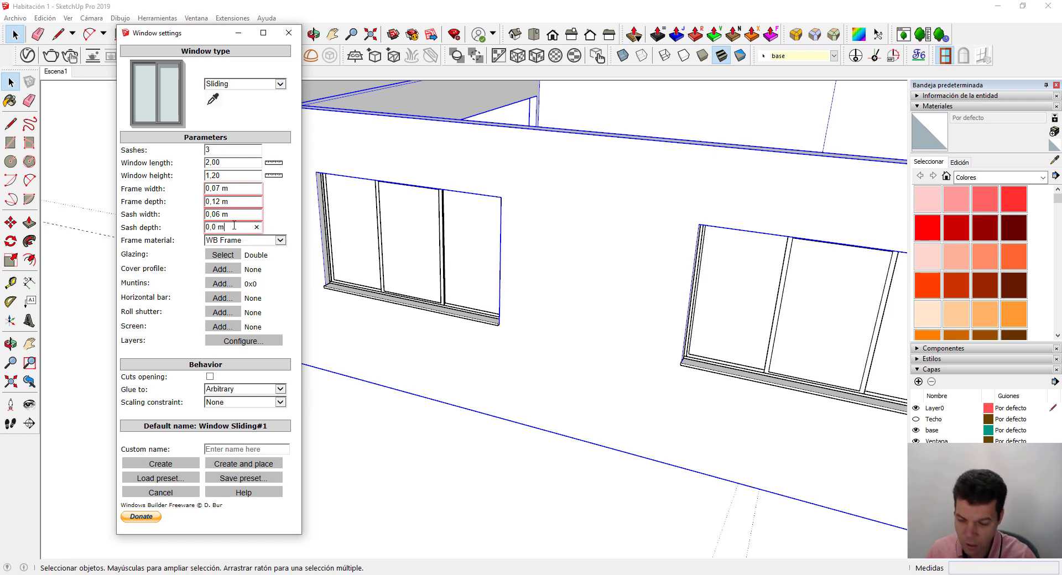
{"action": "key", "text": "BackSpace"}
{"action": "key", "text": "BackSpace"}
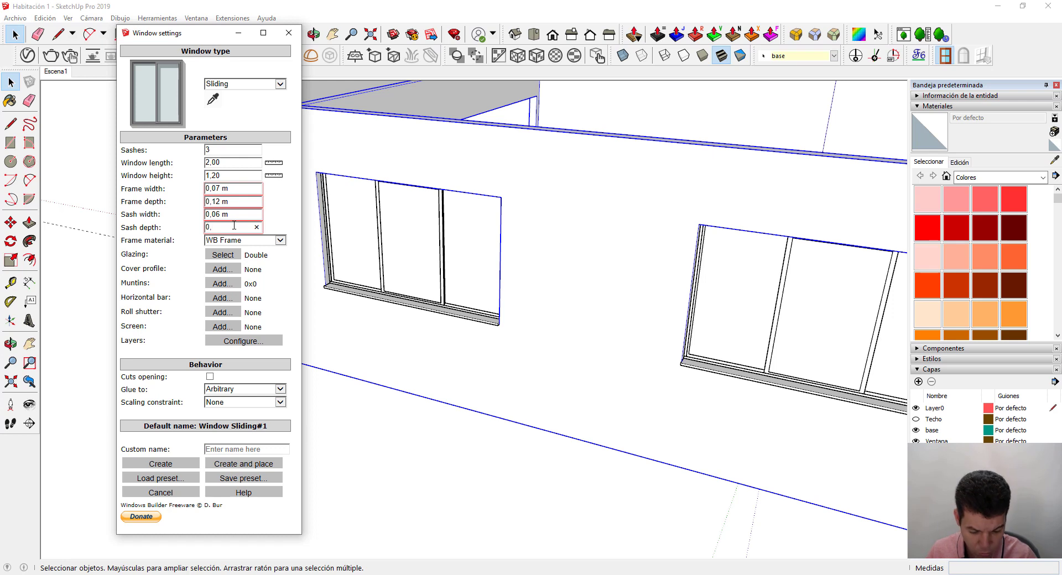
{"action": "type", "text": "02"}
{"action": "key", "text": "BackSpace"}
{"action": "type", "text": "3"}
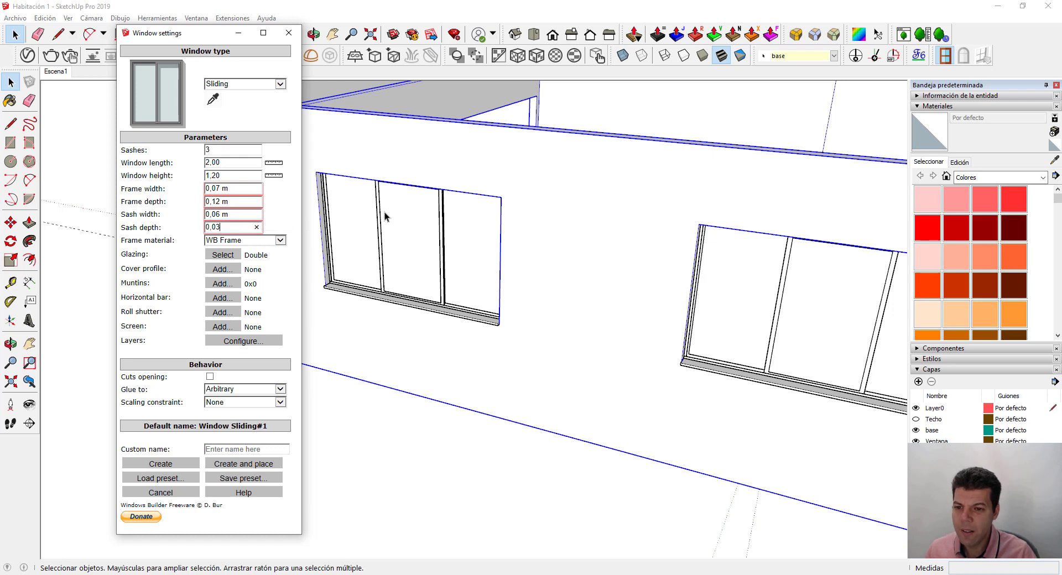
{"action": "left_click", "coordinate": [219, 214]}
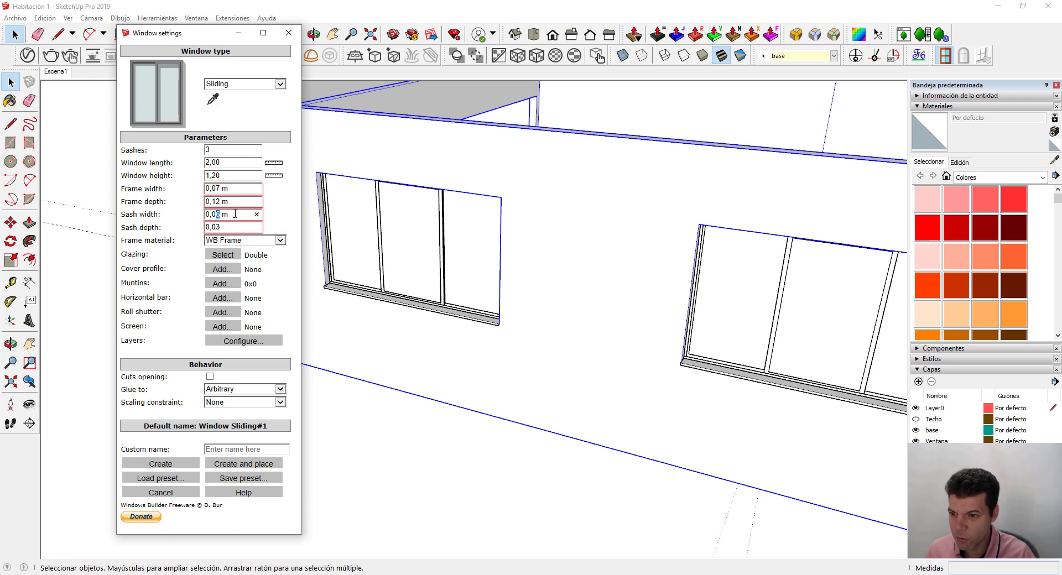
{"action": "type", "text": "6"}
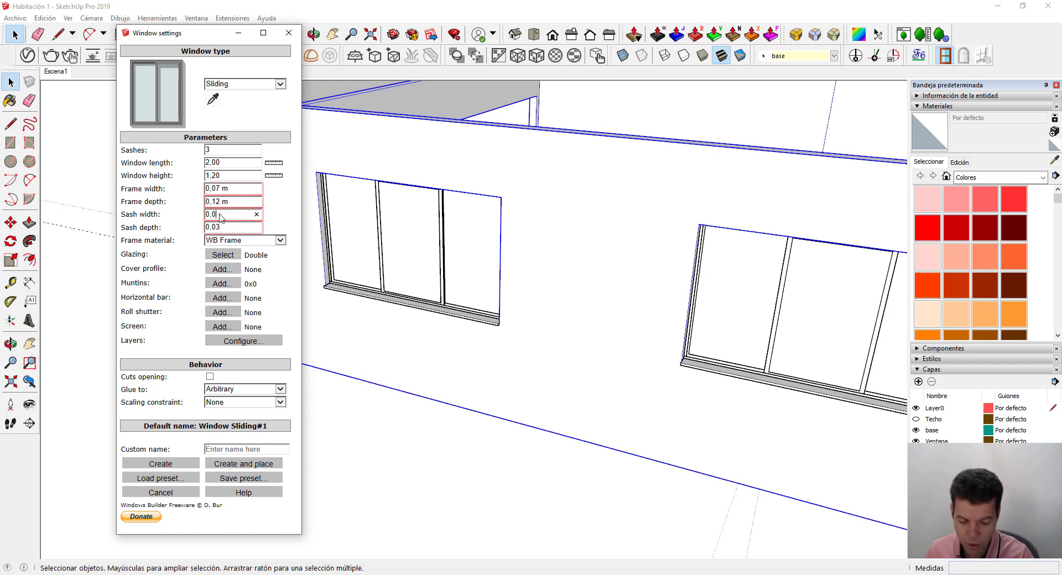
{"action": "type", "text": "5"}
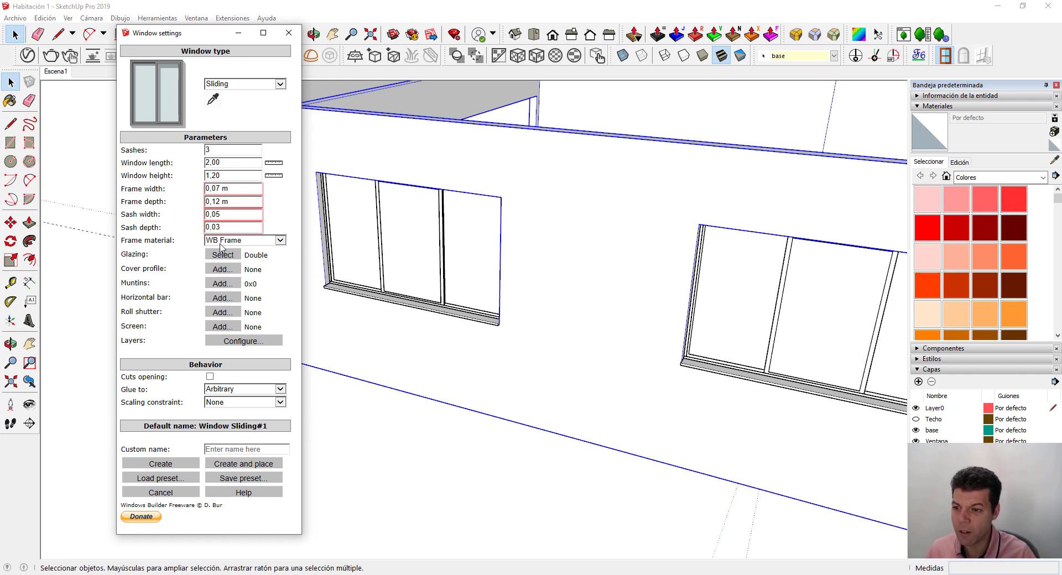
- Check the model's materials list and keep WB Frame as the frame material
{"action": "left_click", "coordinate": [282, 241]}
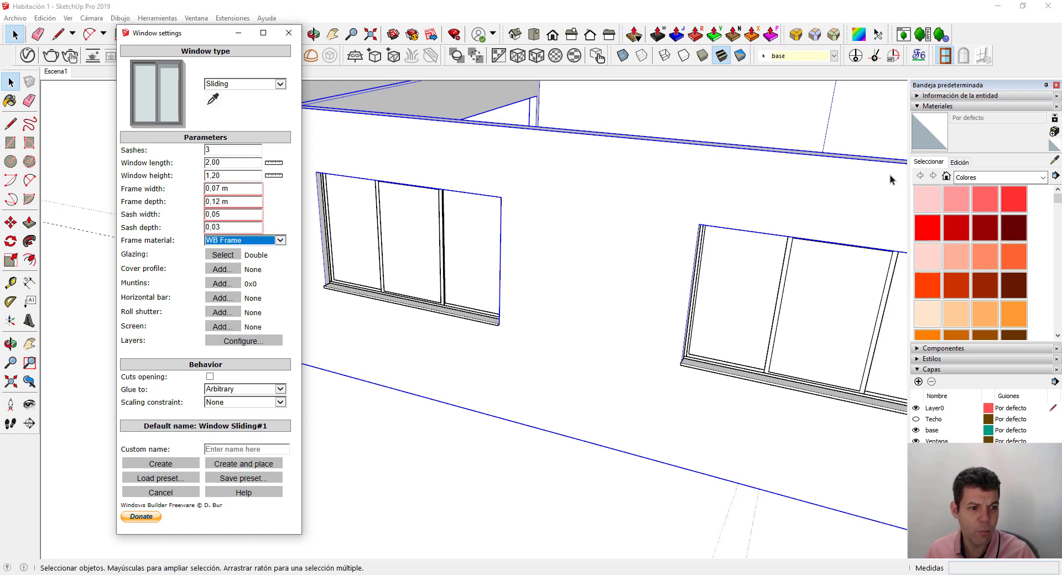
{"action": "left_click", "coordinate": [946, 176]}
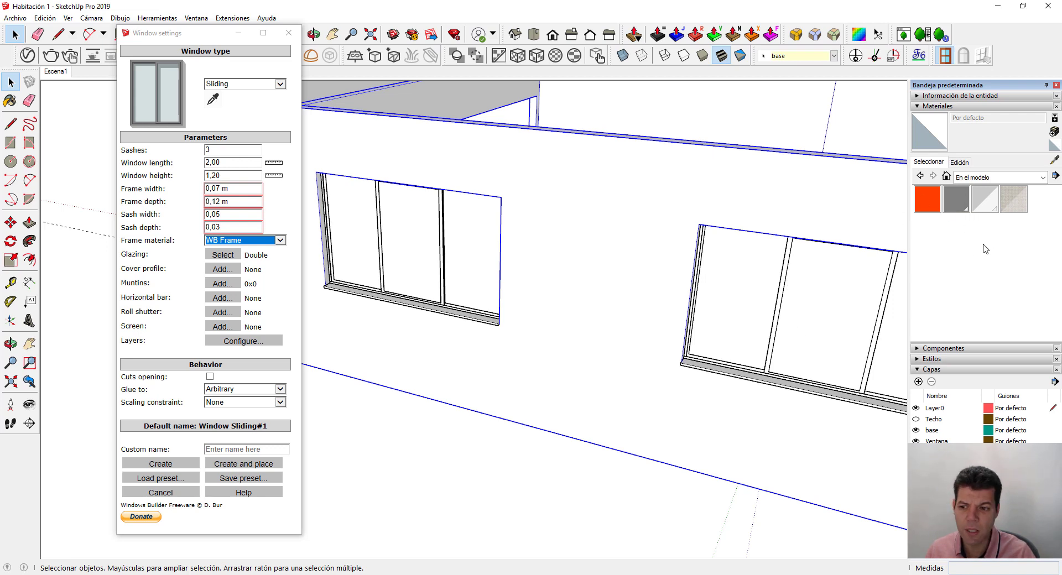
{"action": "left_click", "coordinate": [282, 240]}
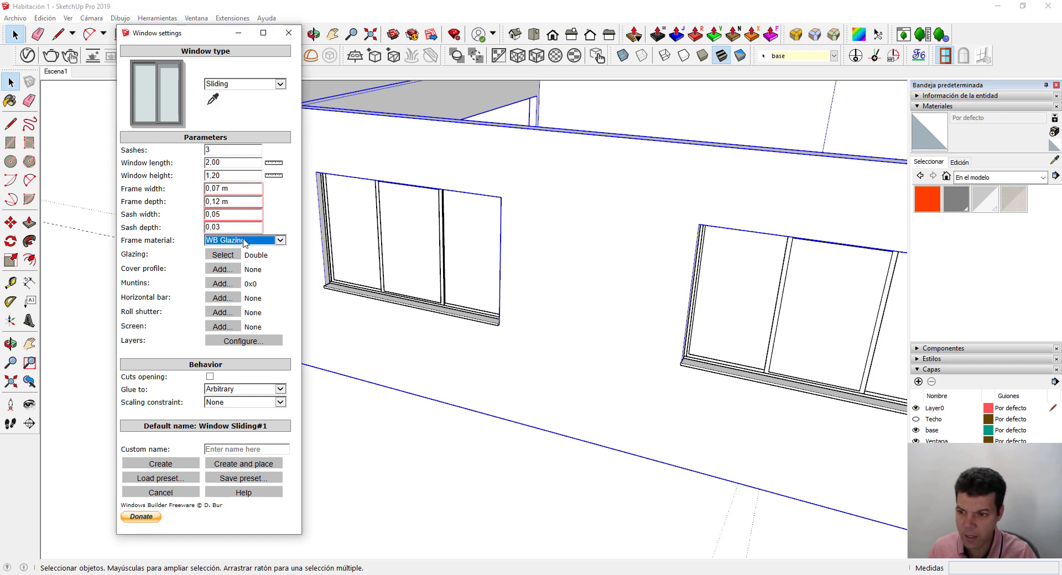
{"action": "scroll", "coordinate": [253, 243], "scroll_direction": "down", "scroll_amount": 1}
{"action": "scroll", "coordinate": [253, 243], "scroll_direction": "down", "scroll_amount": 1}
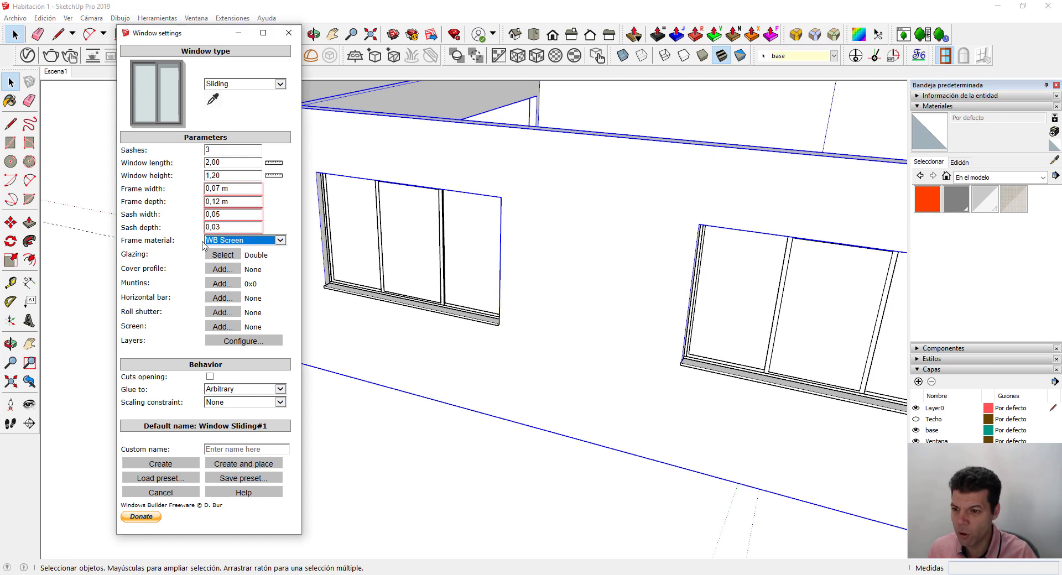
{"action": "scroll", "coordinate": [236, 242], "scroll_direction": "up", "scroll_amount": 2}
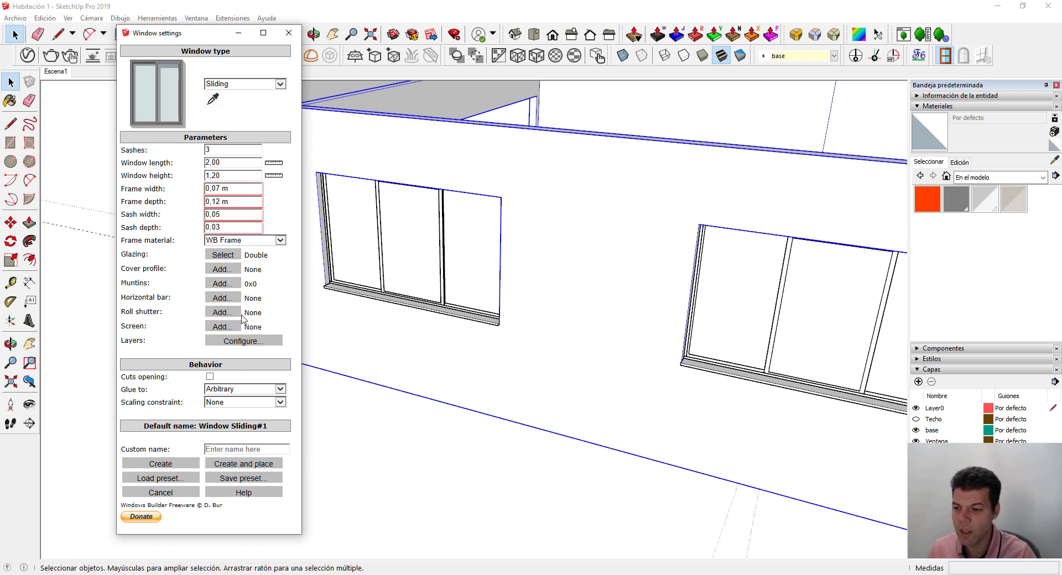
- Open the window parts' layer assignments and close them unchanged, leaving all on Layer0
{"action": "left_click", "coordinate": [243, 341]}
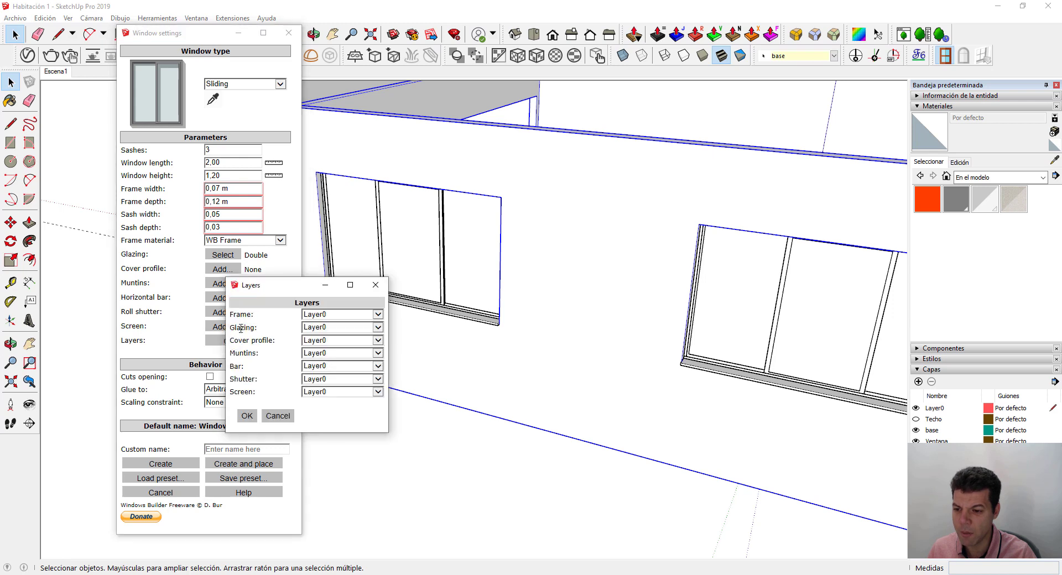
{"action": "left_click", "coordinate": [376, 285]}
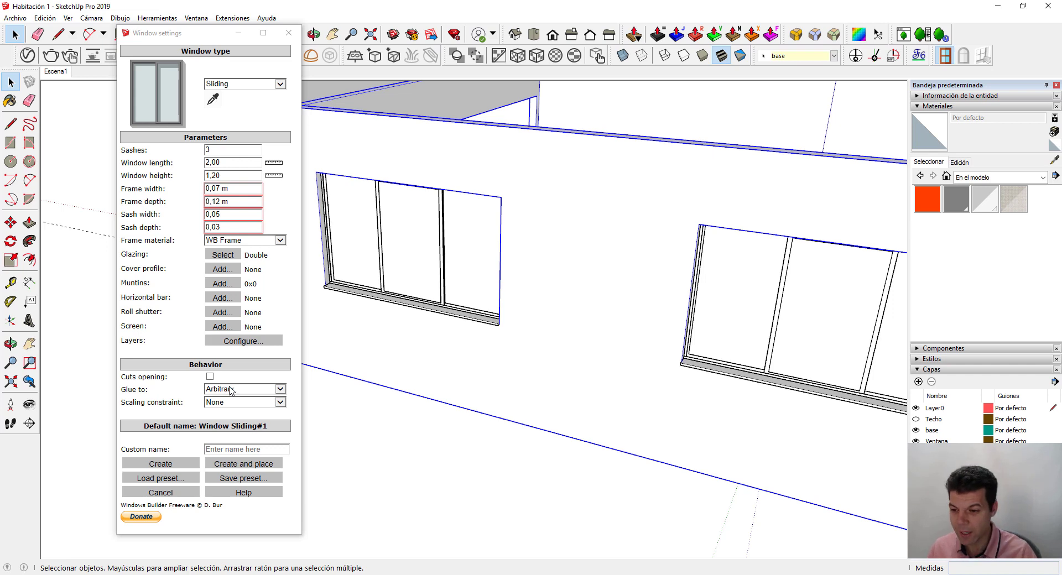
- Keep glue on Arbitrary with no custom name, create the window, and orbit to the front wall
{"action": "left_click", "coordinate": [231, 390]}
{"action": "scroll", "coordinate": [231, 391], "scroll_direction": "down", "scroll_amount": 1}
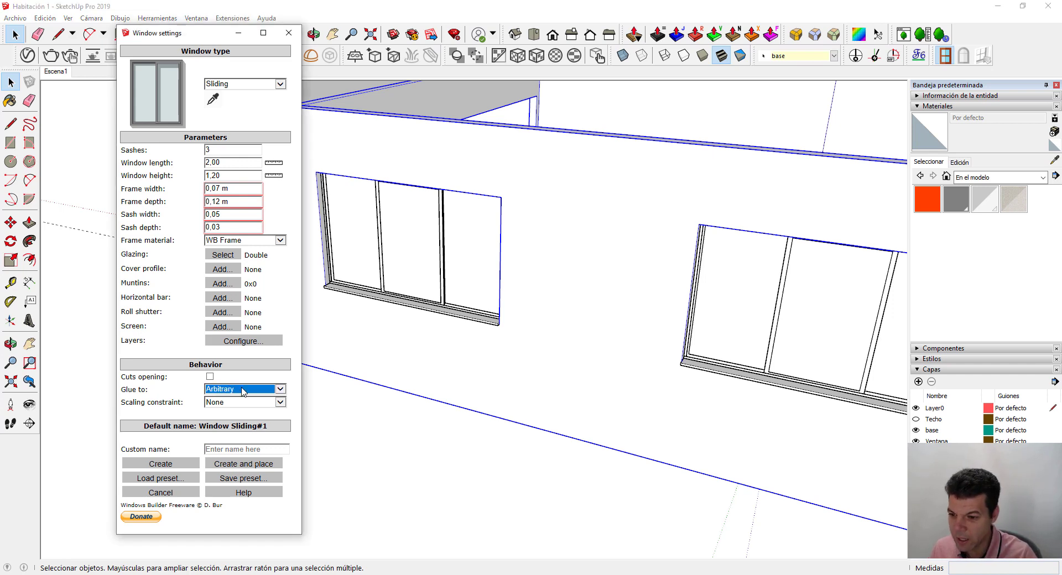
{"action": "left_click", "coordinate": [185, 393]}
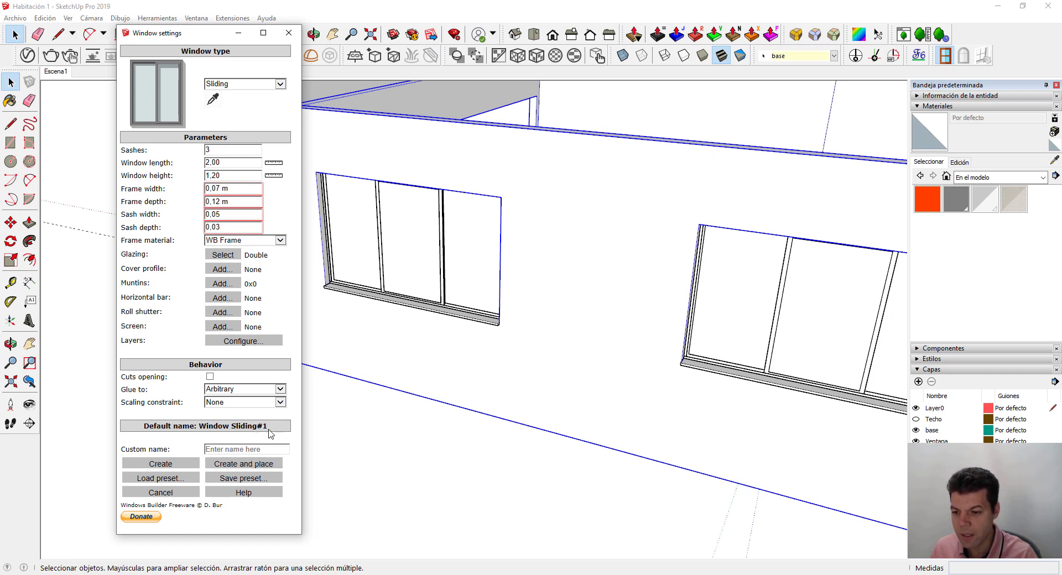
{"action": "left_click", "coordinate": [242, 451]}
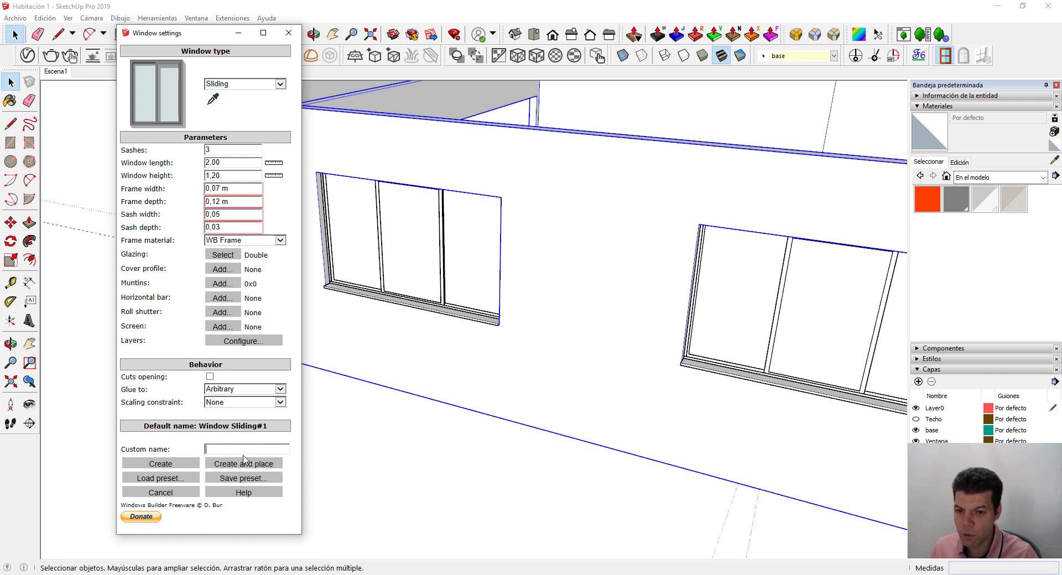
{"action": "left_click", "coordinate": [256, 466]}
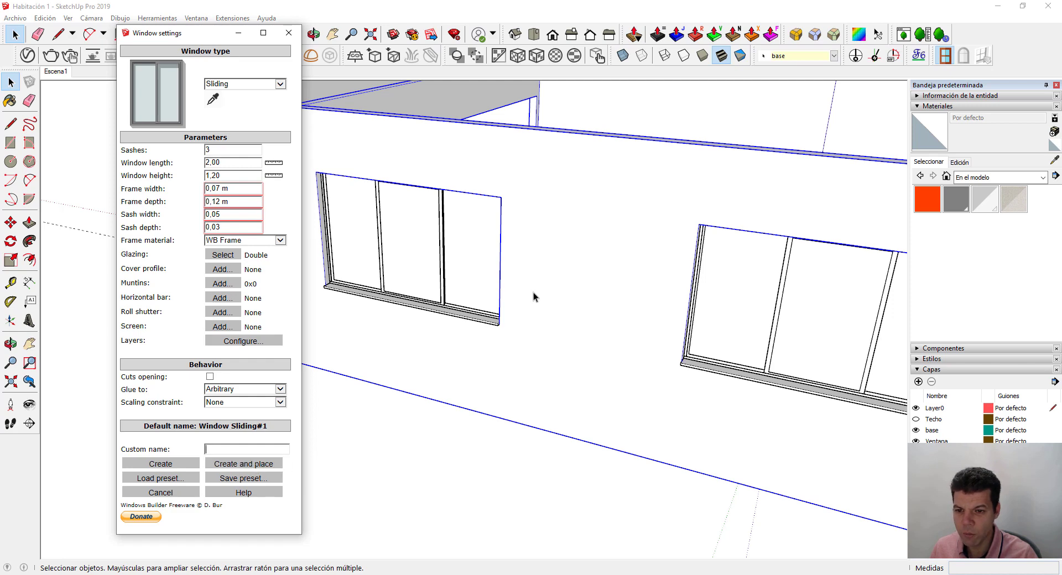
{"action": "mouse_move", "coordinate": [551, 297]}
{"action": "middle_mouse_down"}
{"action": "mouse_move", "coordinate": [521, 314]}
{"action": "mouse_move", "coordinate": [315, 328]}
{"action": "mouse_move", "coordinate": [532, 350]}
{"action": "mouse_move", "coordinate": [340, 375]}
{"action": "mouse_move", "coordinate": [430, 412]}
{"action": "mouse_move", "coordinate": [526, 349]}
{"action": "mouse_move", "coordinate": [248, 342]}
{"action": "middle_mouse_up"}
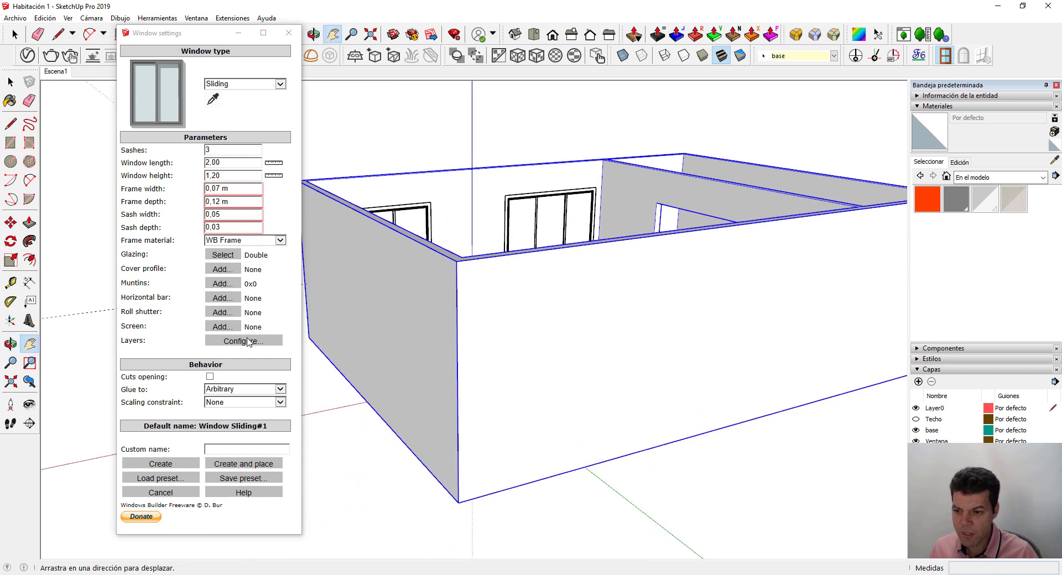
- Place the 3-sash window in the front wall opening and float the Windows Builder toolbar
{"action": "left_click", "coordinate": [234, 470]}
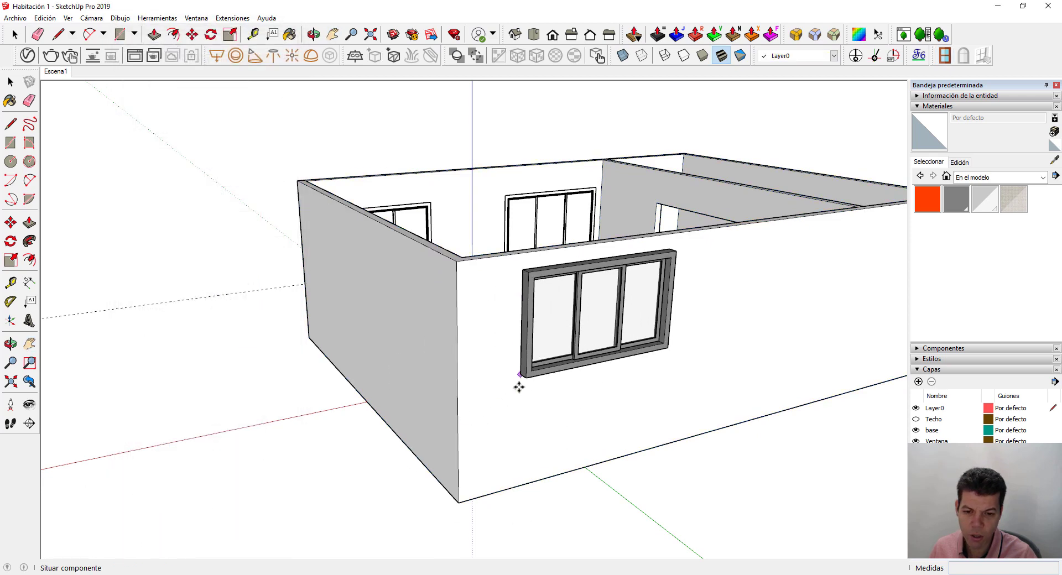
{"action": "left_click", "coordinate": [515, 416]}
{"action": "key", "text": "m"}
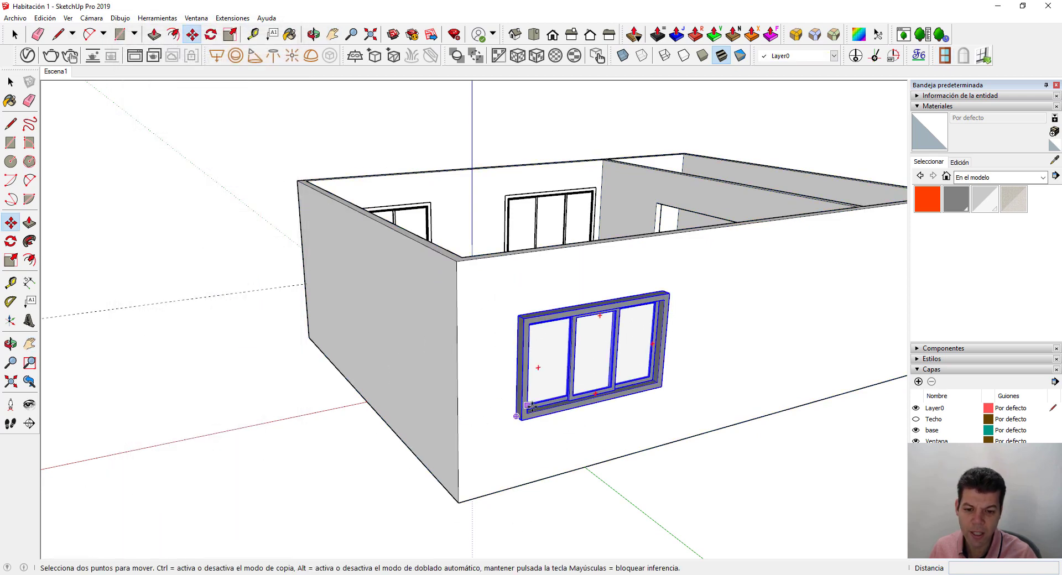
{"action": "scroll", "coordinate": [536, 400], "scroll_direction": "up", "scroll_amount": 3}
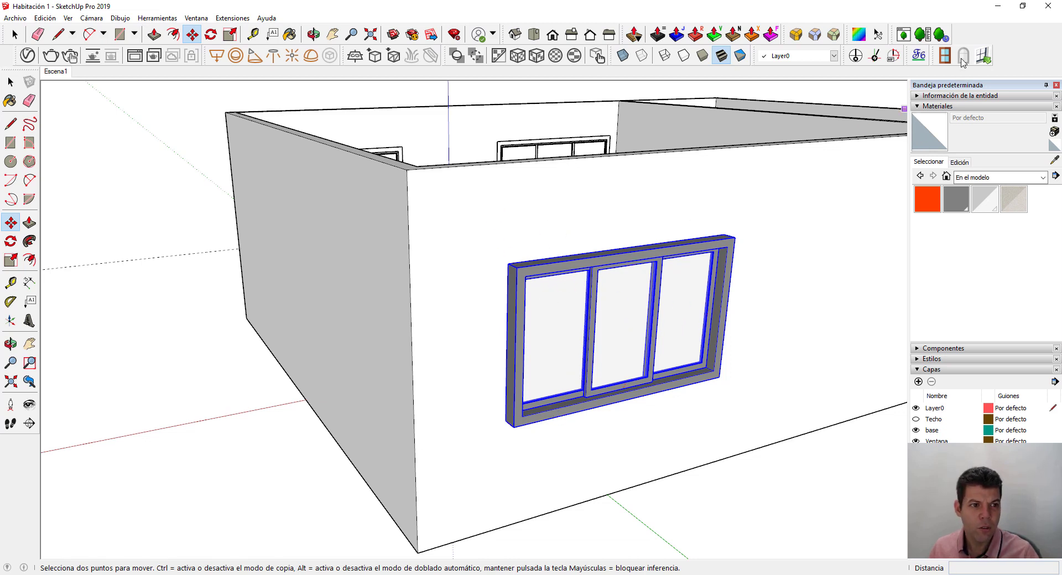
{"action": "left_click_drag", "start_coordinate": [936, 62], "coordinate": [114, 98]}
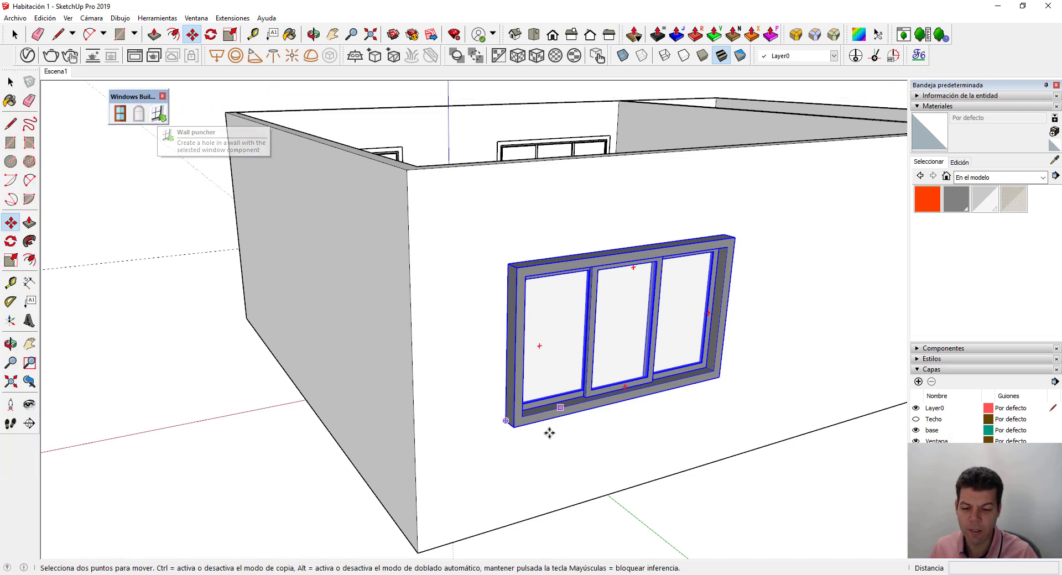
{"action": "key", "text": "space"}
{"action": "left_click", "coordinate": [503, 501]}
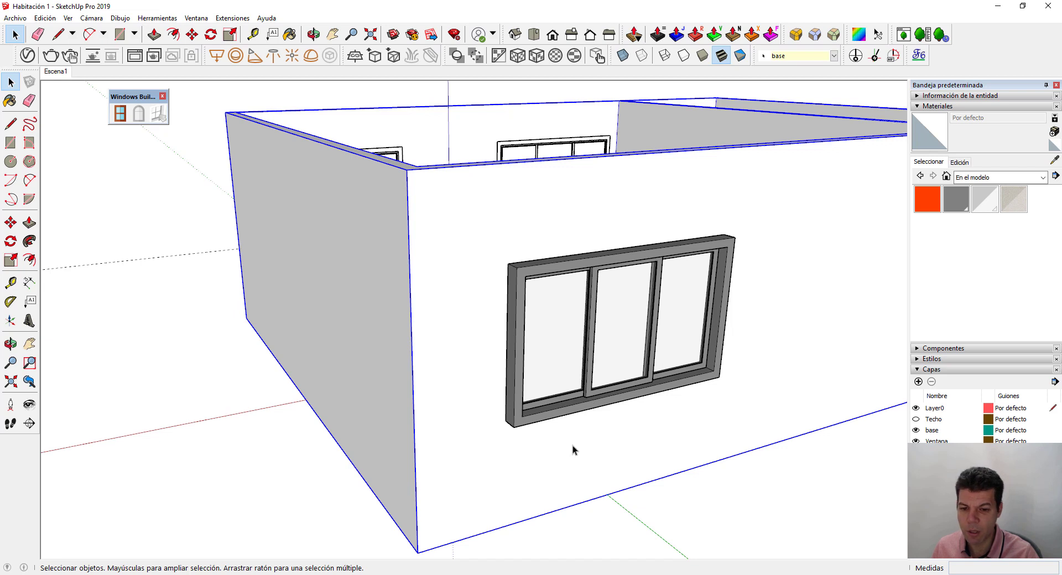
- Create Tape Measure guides: one along the wall's bottom edge, one 0,2 m from the corner
{"action": "left_click", "coordinate": [10, 283]}
{"action": "left_click", "coordinate": [513, 523]}
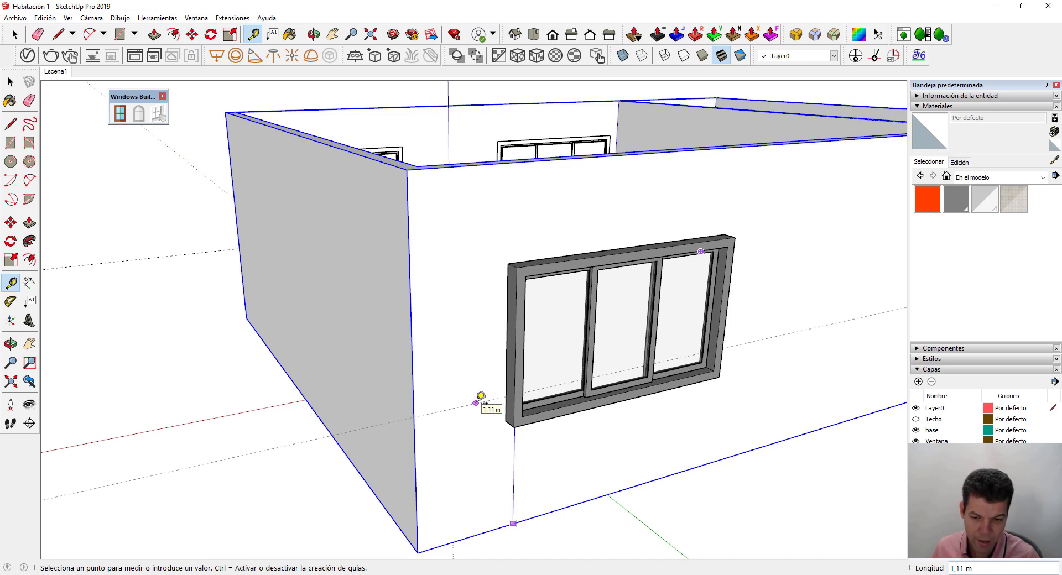
{"action": "type", "text": "1"}
{"action": "left_click", "coordinate": [477, 402]}
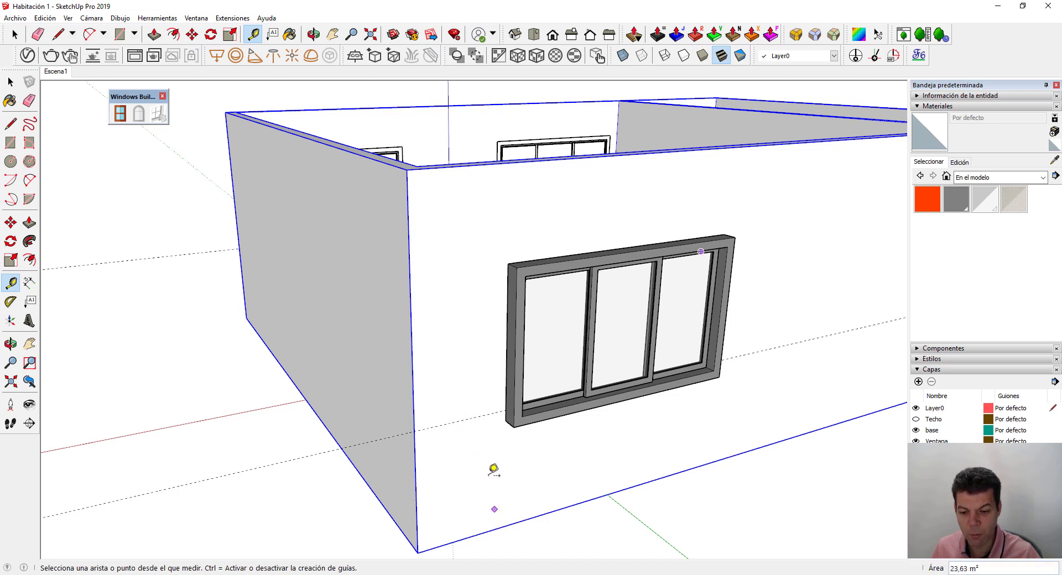
{"action": "left_click", "coordinate": [414, 458]}
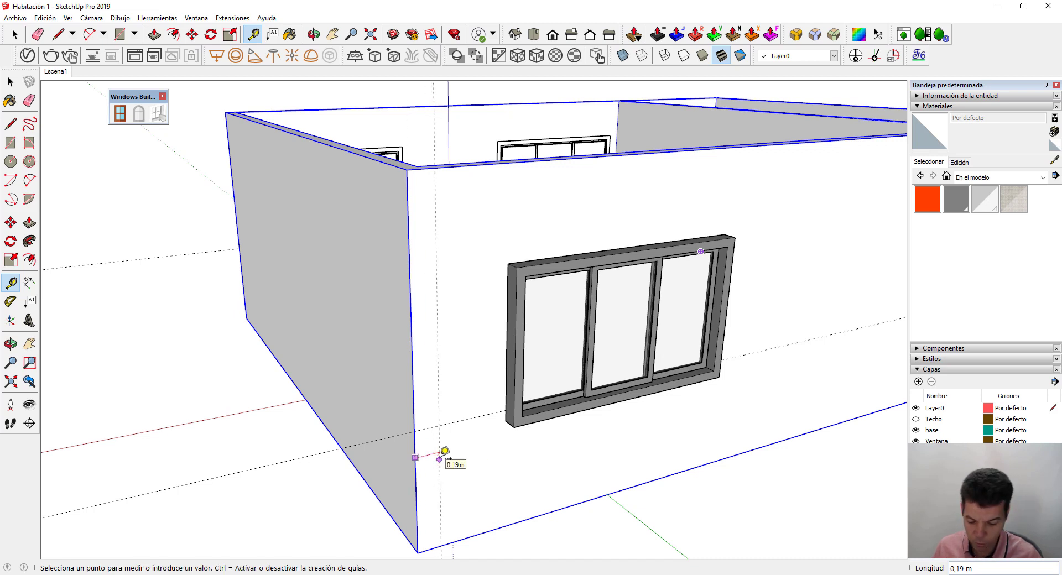
{"action": "type", "text": "0,2"}
{"action": "key", "text": "Return"}
{"action": "key", "text": "space"}
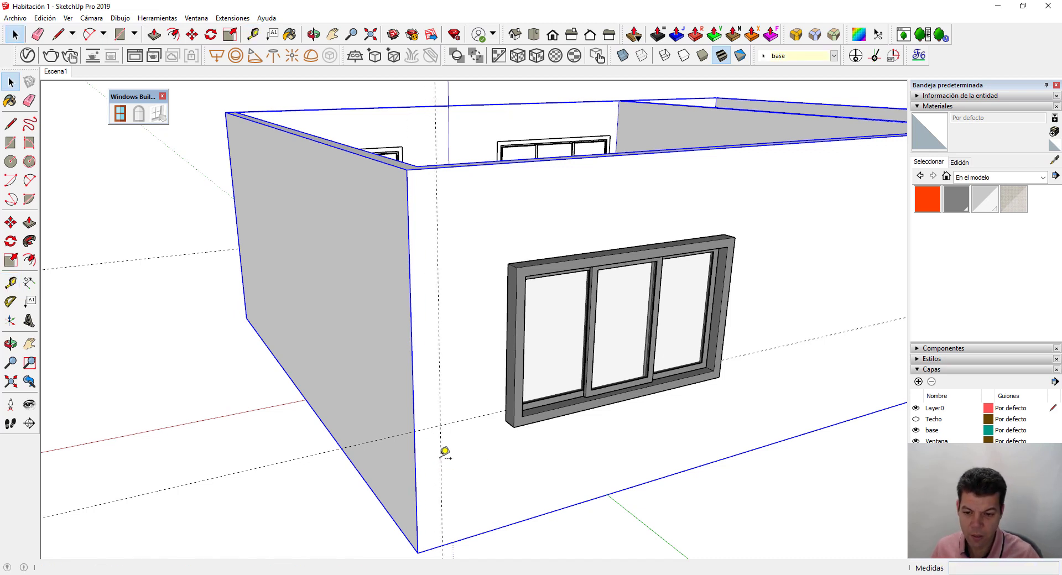
- Move the window so its bottom-left corner sits on the guide intersection
{"action": "scroll", "coordinate": [450, 430], "scroll_direction": "up", "scroll_amount": 3}
{"action": "scroll", "coordinate": [451, 420], "scroll_direction": "up", "scroll_amount": 2}
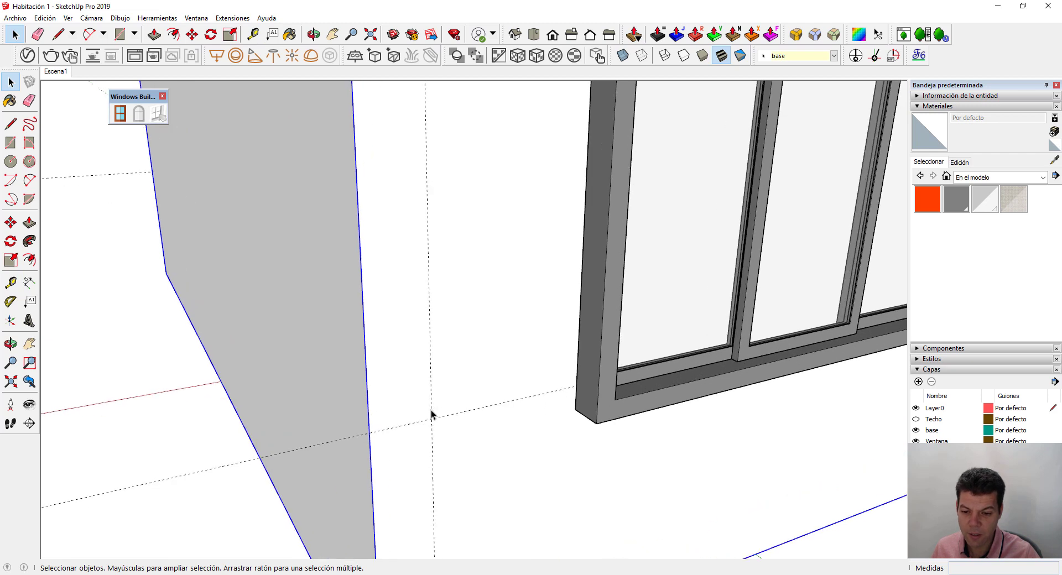
{"action": "left_click", "coordinate": [578, 414]}
{"action": "key", "text": "m"}
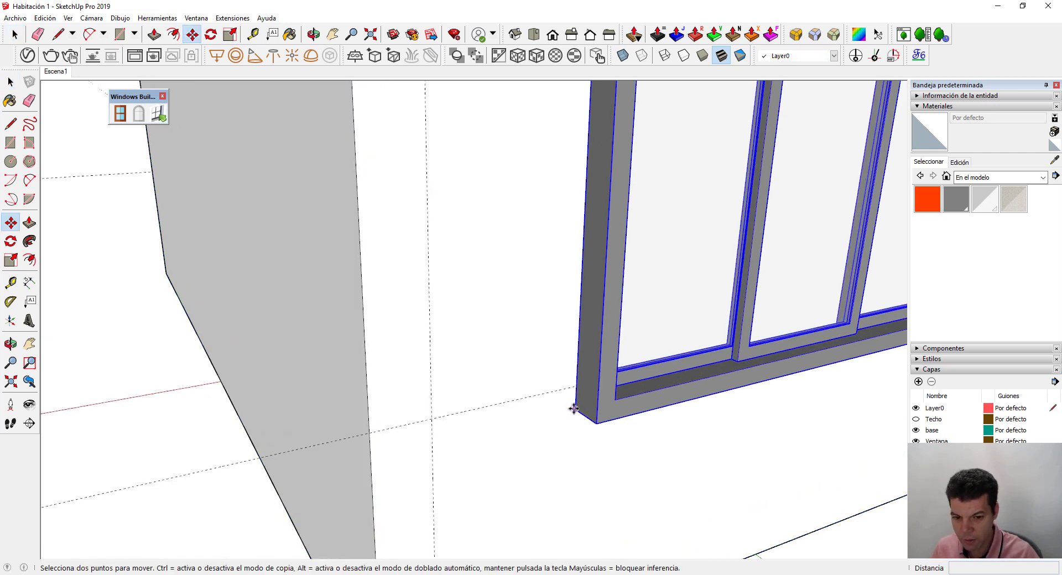
{"action": "left_click", "coordinate": [566, 405]}
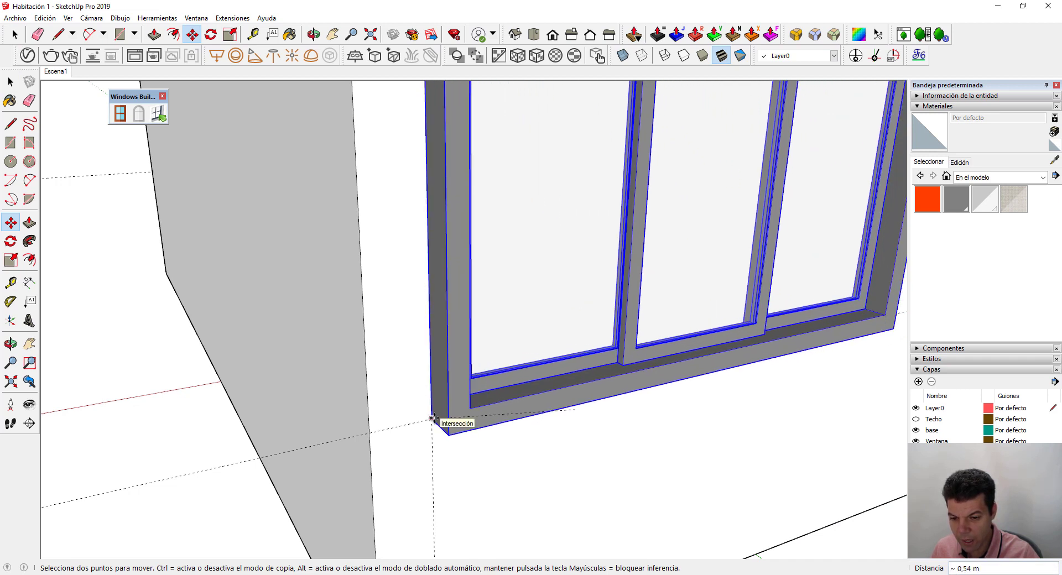
{"action": "left_click", "coordinate": [432, 418]}
{"action": "key", "text": "space"}
- Cut the window opening through the wall
{"action": "scroll", "coordinate": [434, 420], "scroll_direction": "down", "scroll_amount": 2}
{"action": "scroll", "coordinate": [442, 420], "scroll_direction": "down", "scroll_amount": 2}
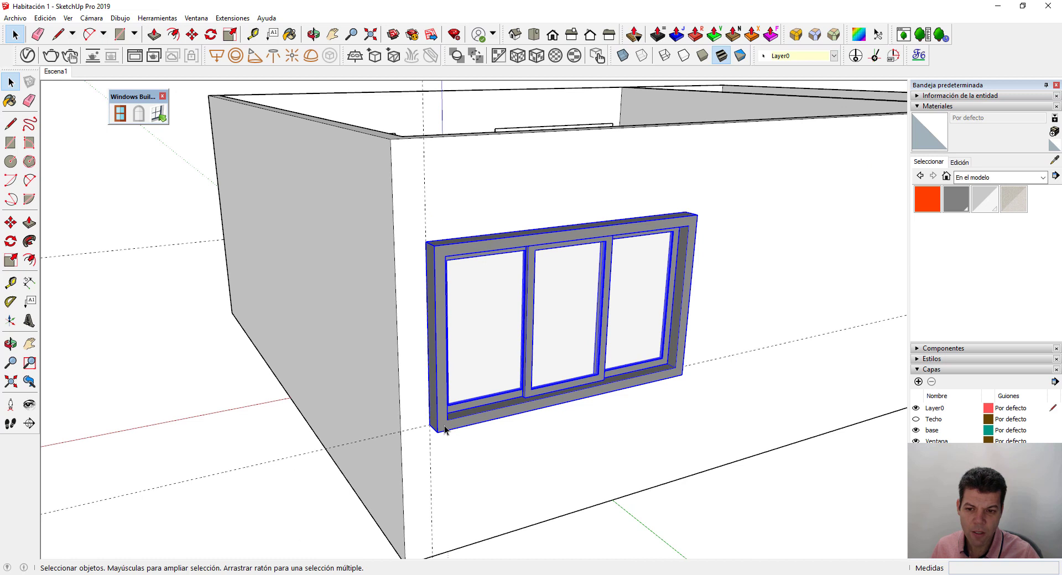
{"action": "left_click", "coordinate": [158, 114]}
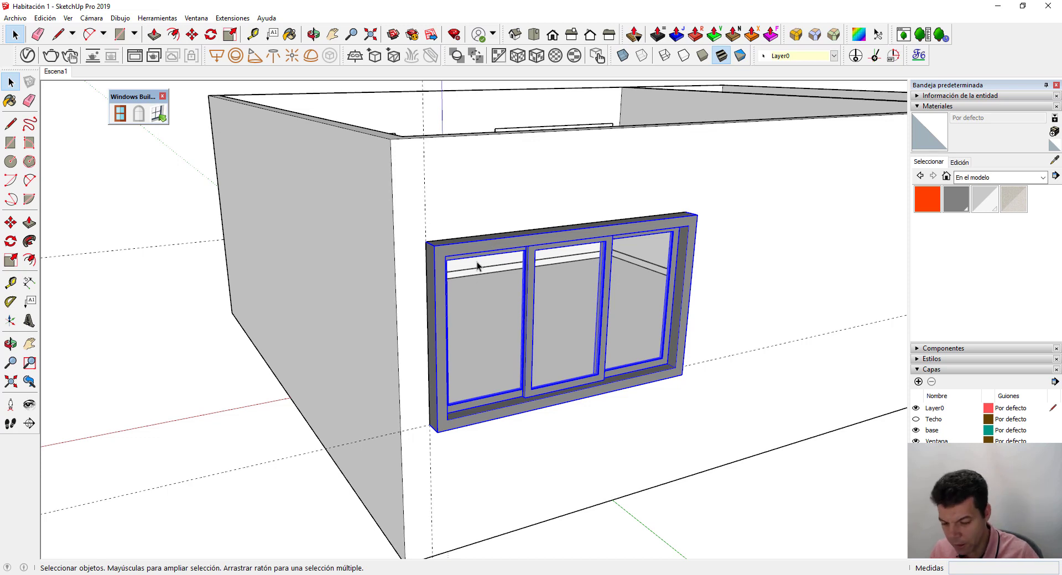
- Orbit toward the window and open the window component for editing
{"action": "key", "text": "o"}
{"action": "mouse_move", "coordinate": [449, 231]}
{"action": "left_mouse_down"}
{"action": "mouse_move", "coordinate": [795, 335]}
{"action": "mouse_move", "coordinate": [332, 296]}
{"action": "left_mouse_up"}
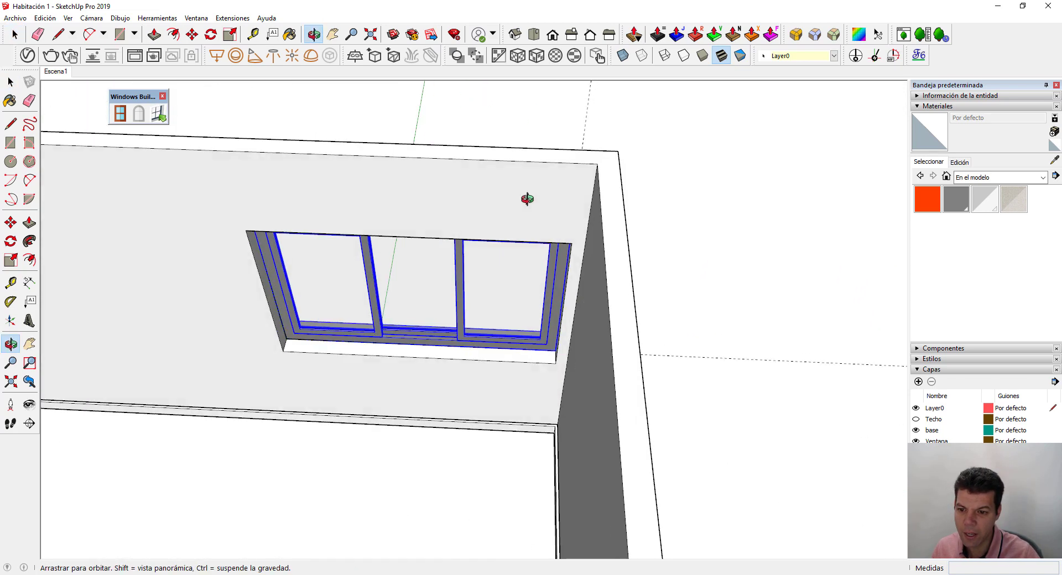
{"action": "scroll", "coordinate": [442, 351], "scroll_direction": "up", "scroll_amount": 2}
{"action": "scroll", "coordinate": [443, 350], "scroll_direction": "up", "scroll_amount": 3}
{"action": "key", "text": "space"}
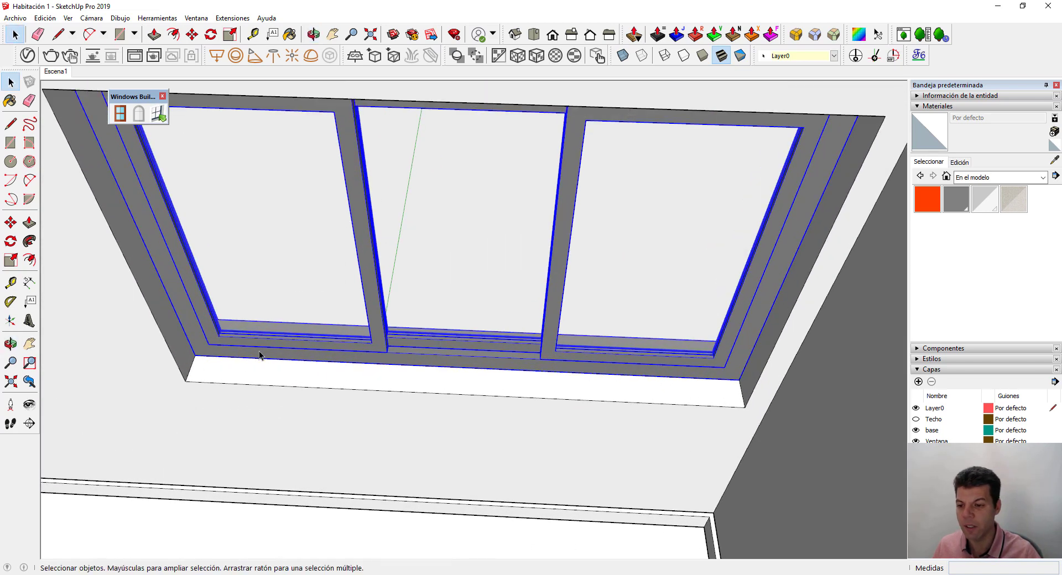
{"action": "scroll", "coordinate": [184, 351], "scroll_direction": "up", "scroll_amount": 3}
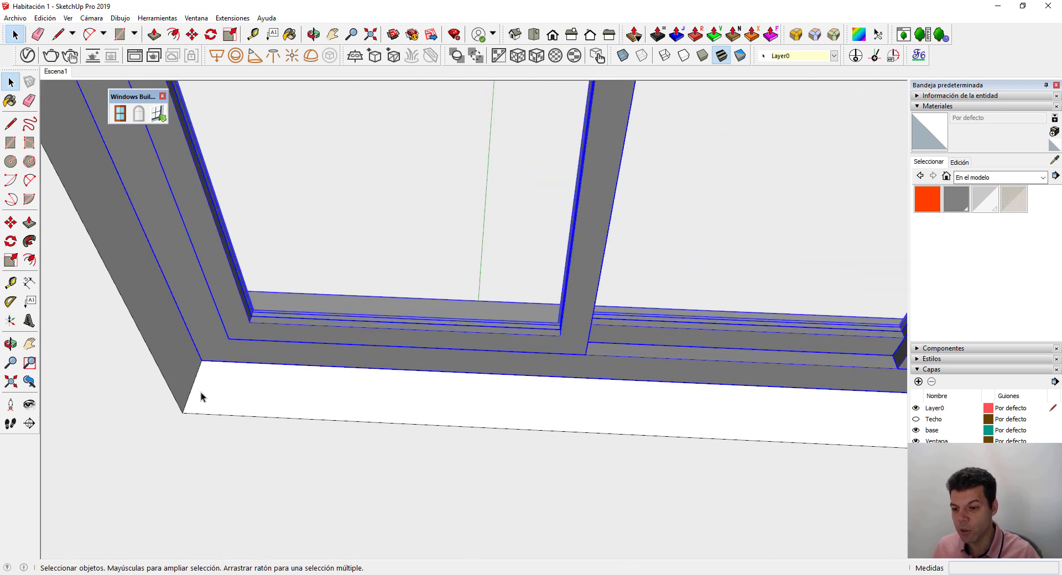
{"action": "left_click", "coordinate": [229, 348]}
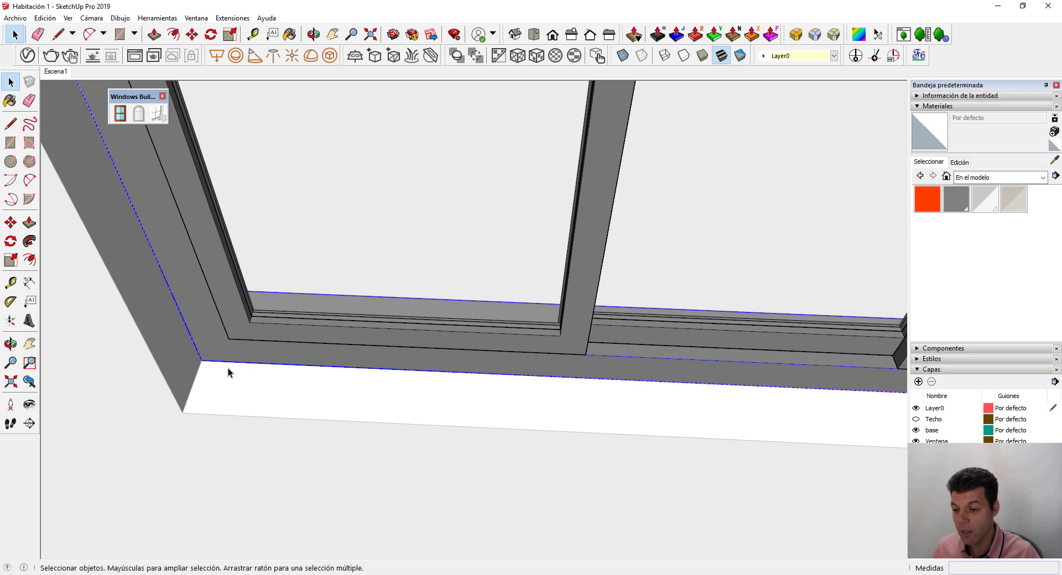
{"action": "double_click", "coordinate": [228, 374]}
- Move the window's outer frame down onto the opening's sill
{"action": "left_click", "coordinate": [219, 357]}
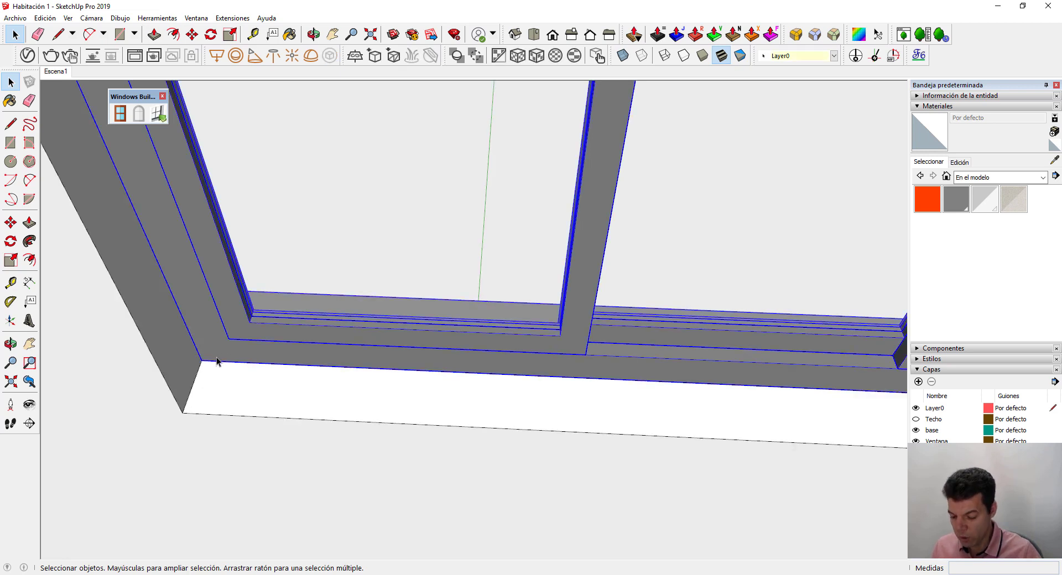
{"action": "key", "text": "m"}
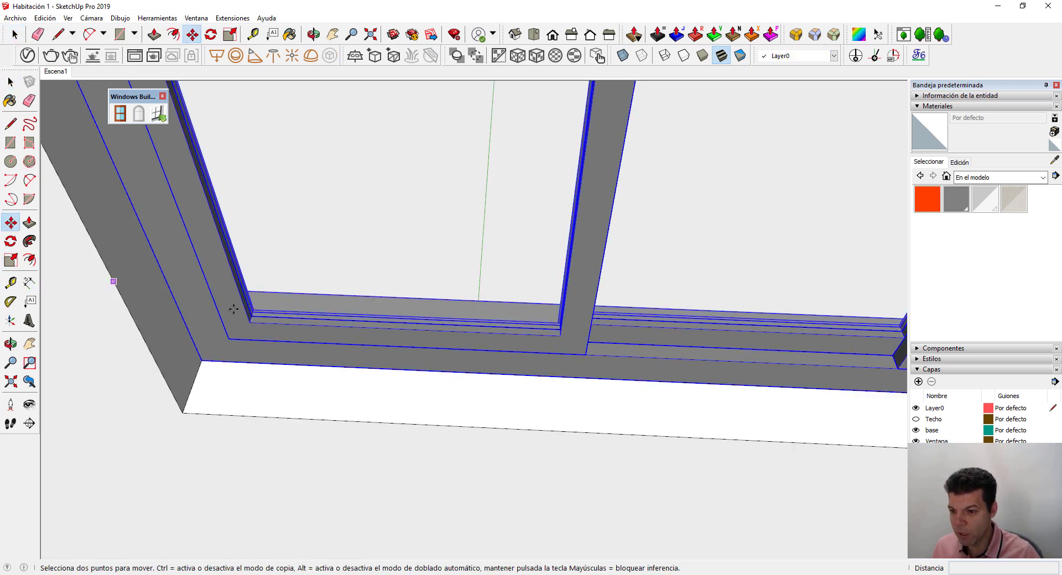
{"action": "left_click", "coordinate": [201, 362]}
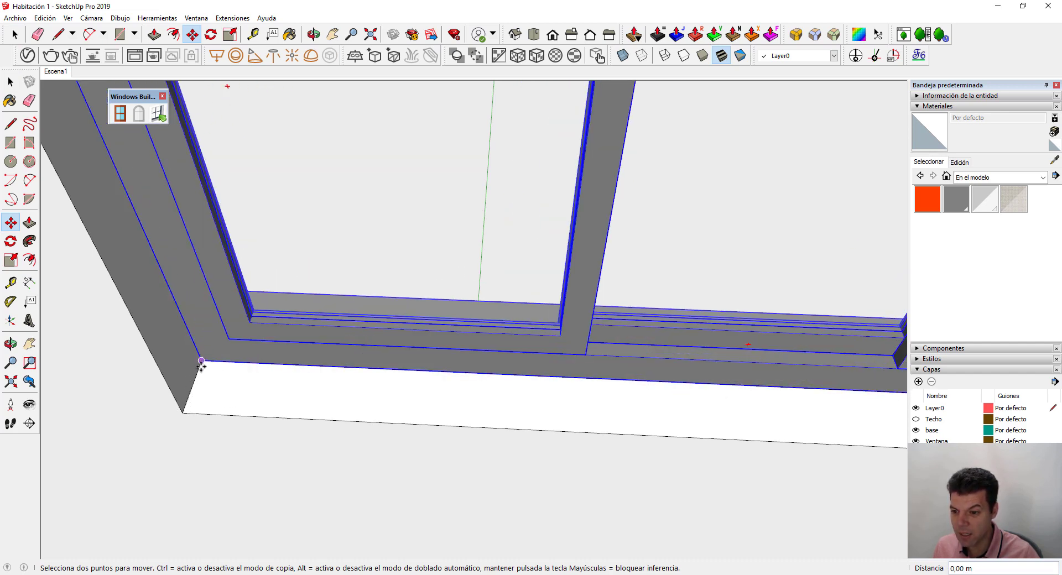
{"action": "left_click", "coordinate": [208, 338]}
{"action": "key", "text": "space"}
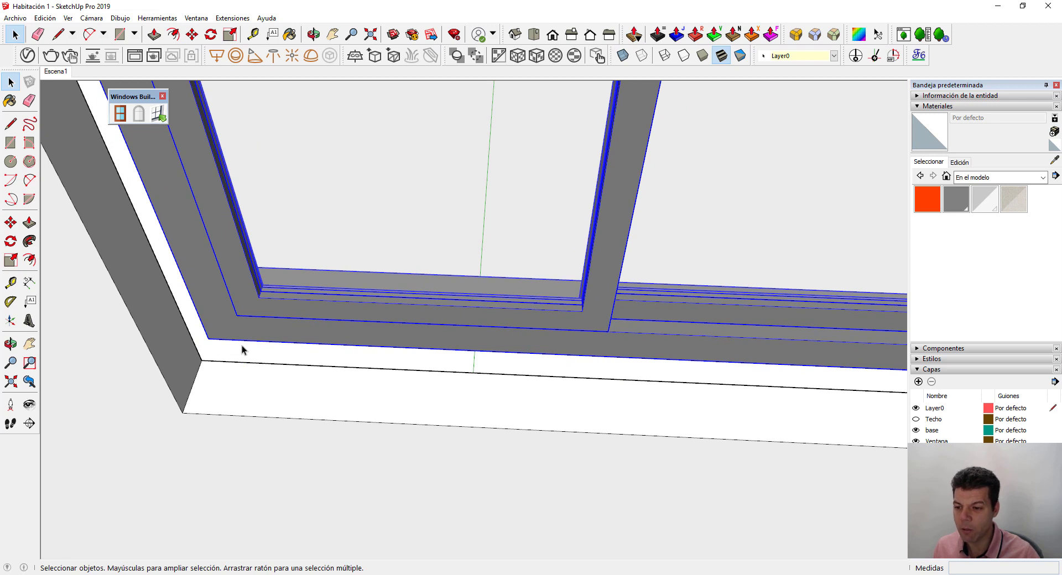
- Unglue the window from the wall and move it 0,14 m lower into the corner
{"action": "right_click", "coordinate": [221, 324]}
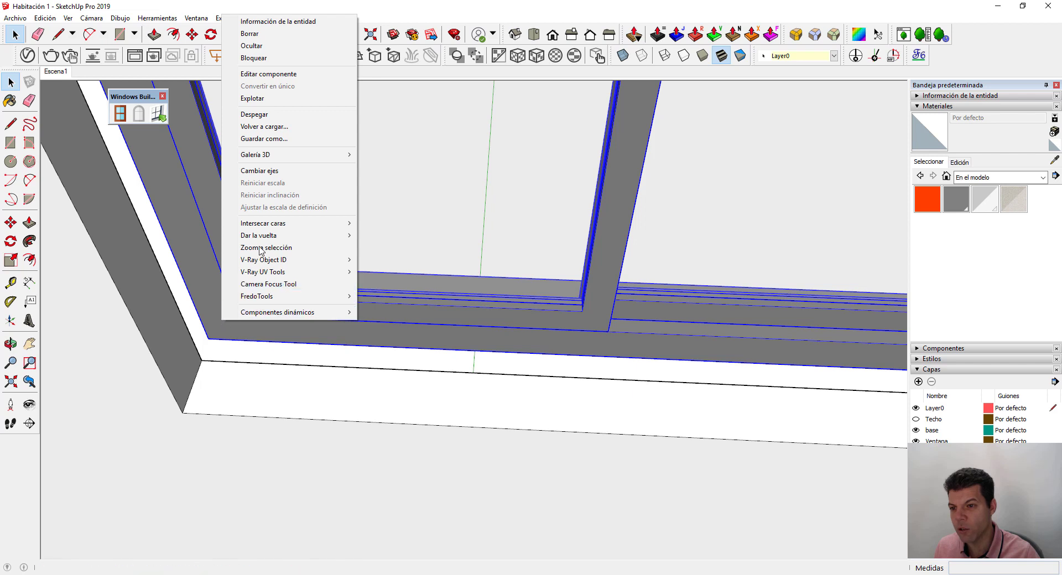
{"action": "left_click", "coordinate": [262, 115]}
{"action": "key", "text": "m"}
{"action": "left_click", "coordinate": [208, 338]}
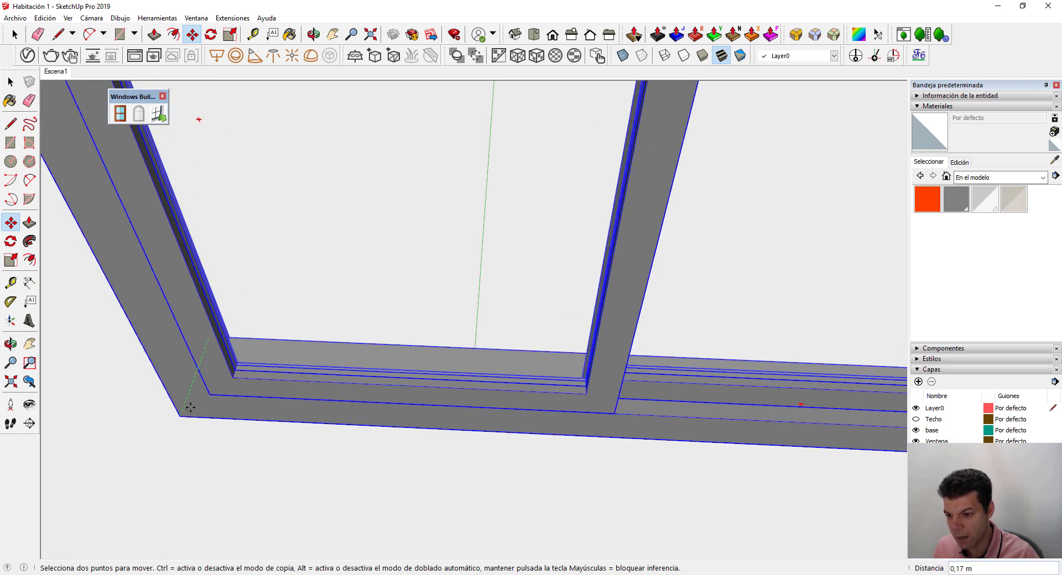
{"action": "left_click", "coordinate": [188, 412]}
{"action": "scroll", "coordinate": [190, 417], "scroll_direction": "down", "scroll_amount": 3}
{"action": "scroll", "coordinate": [197, 425], "scroll_direction": "down", "scroll_amount": 3}
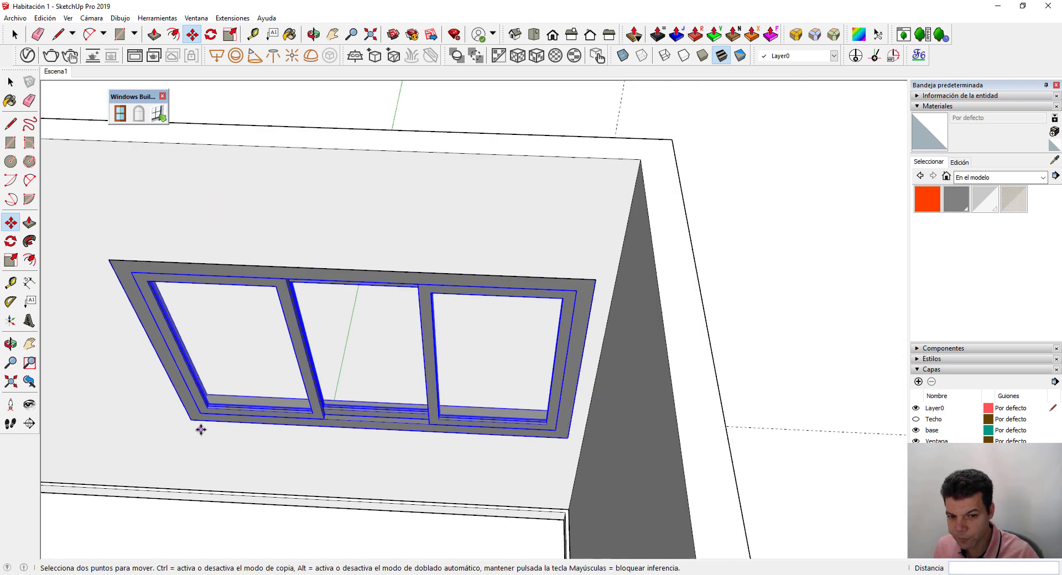
{"action": "key", "text": "space"}
{"action": "mouse_move", "coordinate": [219, 456]}
{"action": "middle_mouse_down"}
{"action": "mouse_move", "coordinate": [296, 414]}
{"action": "mouse_move", "coordinate": [443, 273]}
{"action": "mouse_move", "coordinate": [429, 373]}
{"action": "mouse_move", "coordinate": [402, 393]}
{"action": "mouse_move", "coordinate": [550, 420]}
{"action": "mouse_move", "coordinate": [778, 421]}
{"action": "mouse_move", "coordinate": [398, 437]}
{"action": "mouse_move", "coordinate": [492, 398]}
{"action": "mouse_move", "coordinate": [453, 341]}
{"action": "mouse_move", "coordinate": [180, 305]}
{"action": "mouse_move", "coordinate": [523, 294]}
{"action": "mouse_move", "coordinate": [620, 254]}
{"action": "mouse_move", "coordinate": [465, 244]}
{"action": "mouse_move", "coordinate": [514, 272]}
{"action": "middle_mouse_up"}
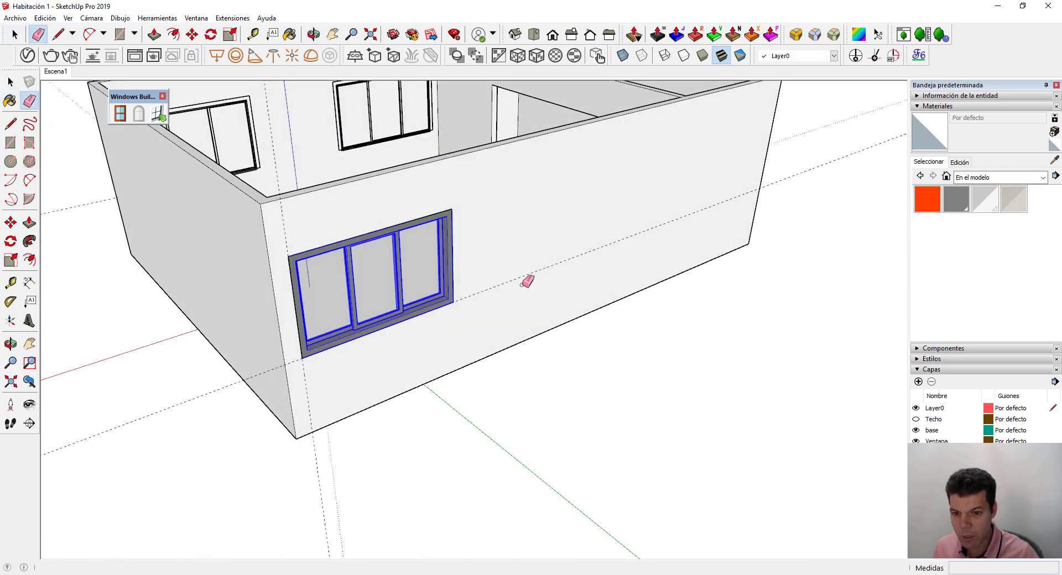
- Delete the dashed guide line across the wall
{"action": "left_click", "coordinate": [517, 280]}
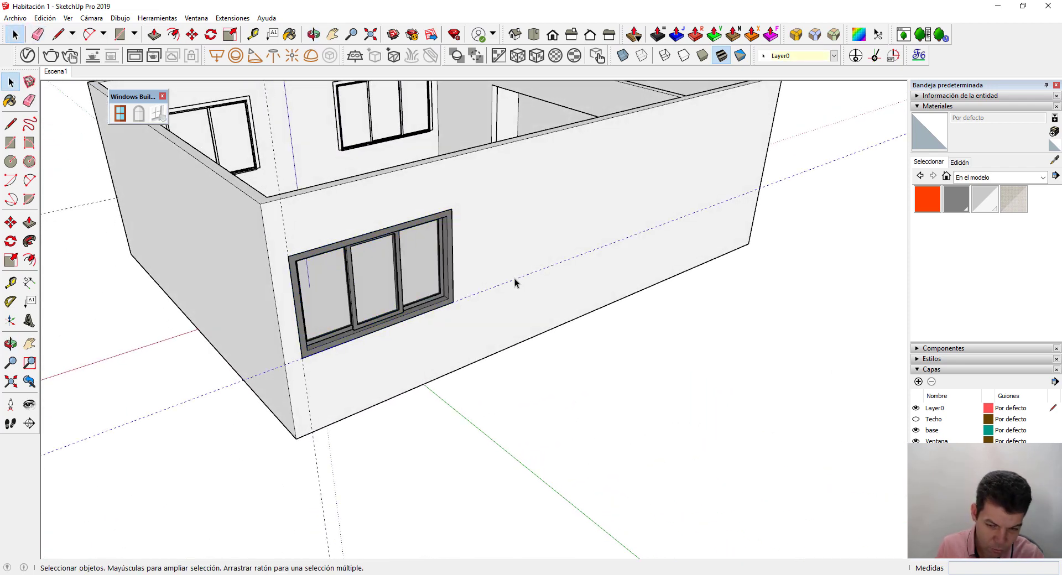
{"action": "key", "text": "Delete"}
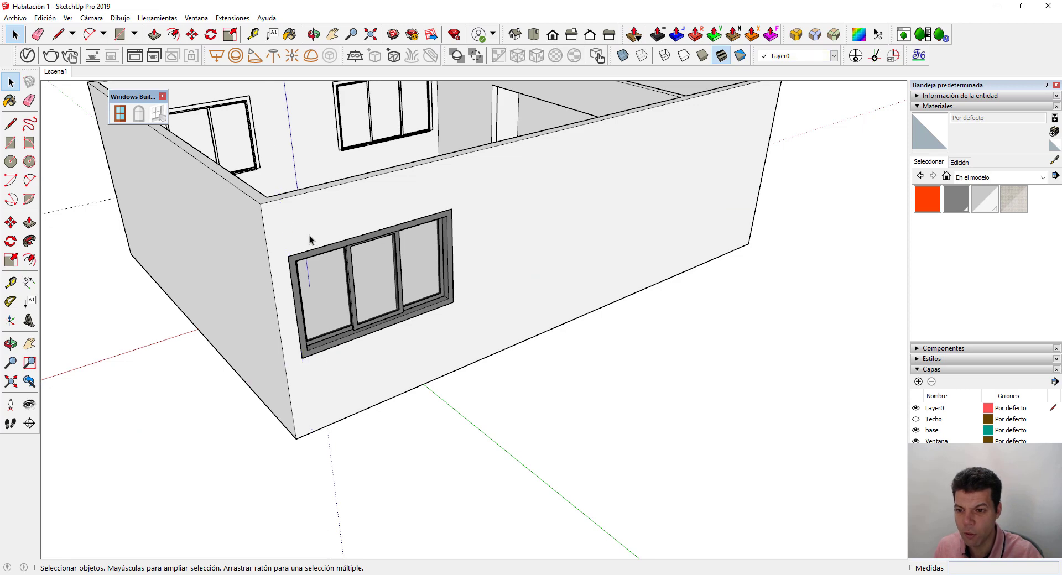
{"action": "scroll", "coordinate": [344, 336], "scroll_direction": "up", "scroll_amount": 2}
{"action": "scroll", "coordinate": [350, 339], "scroll_direction": "up", "scroll_amount": 3}
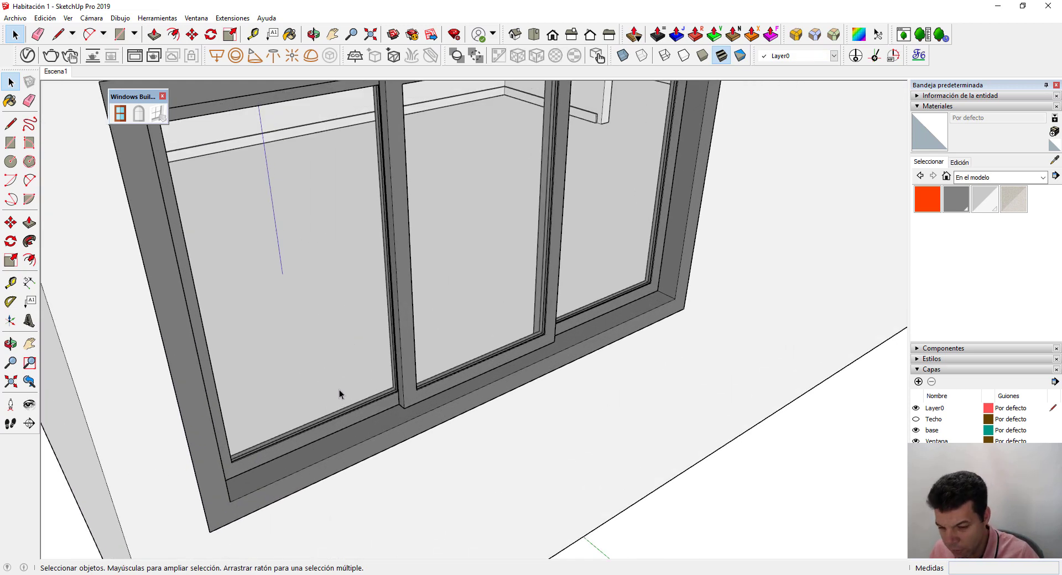
- Orbit and zoom around the window to inspect the sill from a low angle
{"action": "mouse_move", "coordinate": [339, 389]}
{"action": "middle_mouse_down"}
{"action": "mouse_move", "coordinate": [741, 466]}
{"action": "mouse_move", "coordinate": [474, 351]}
{"action": "middle_mouse_up"}
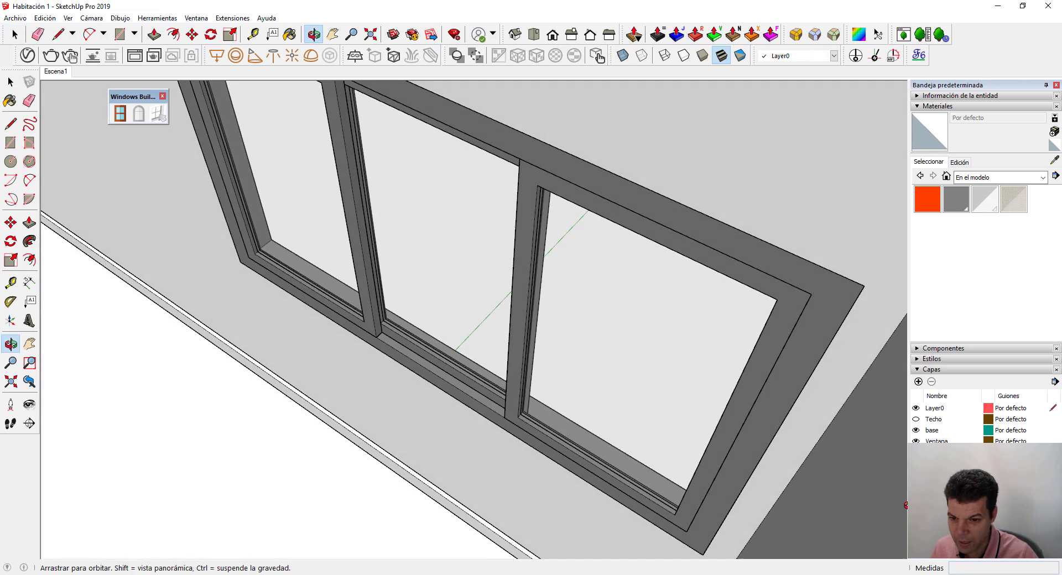
{"action": "scroll", "coordinate": [292, 308], "scroll_direction": "up", "scroll_amount": 3}
{"action": "scroll", "coordinate": [316, 330], "scroll_direction": "up", "scroll_amount": 2}
{"action": "scroll", "coordinate": [315, 330], "scroll_direction": "up", "scroll_amount": 2}
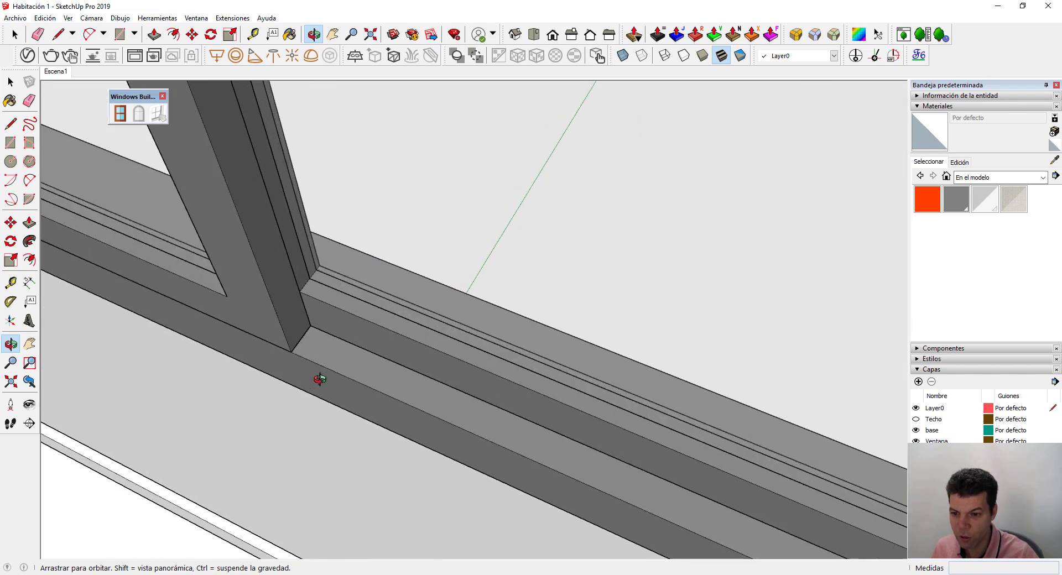
{"action": "scroll", "coordinate": [326, 364], "scroll_direction": "up", "scroll_amount": 2}
{"action": "scroll", "coordinate": [288, 254], "scroll_direction": "up", "scroll_amount": 2}
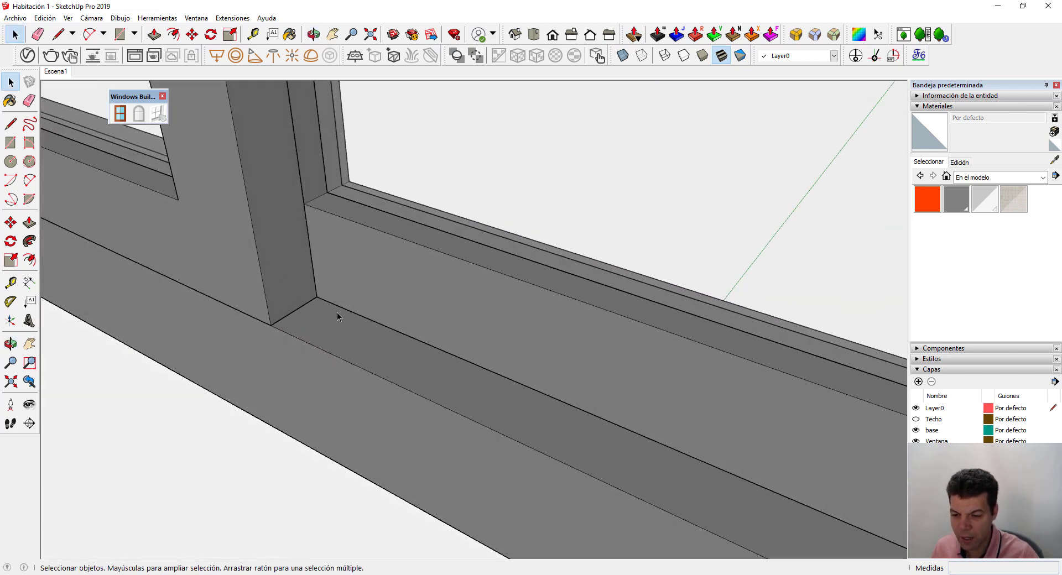
{"action": "scroll", "coordinate": [338, 320], "scroll_direction": "down", "scroll_amount": 2}
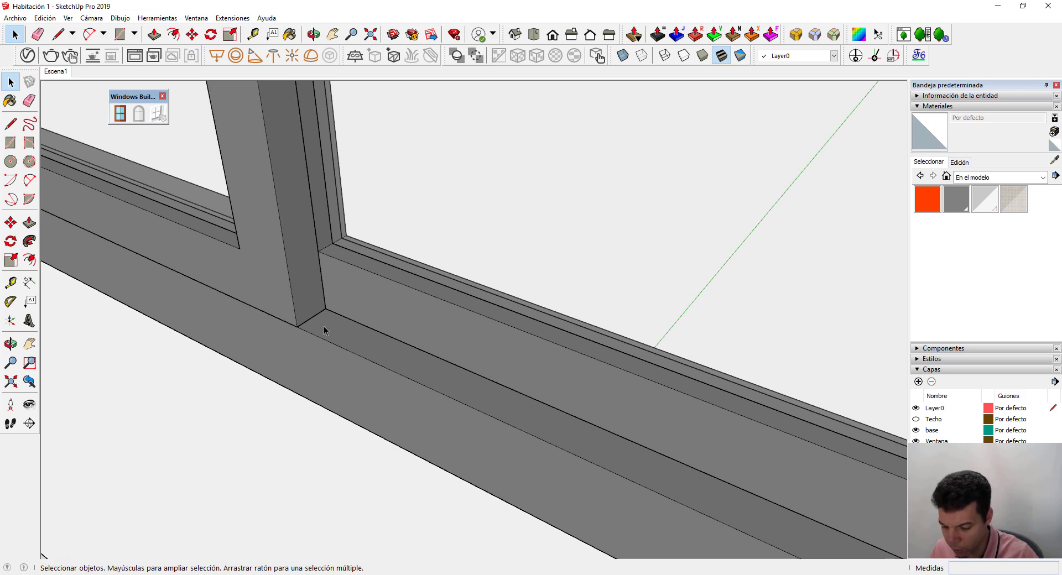
{"action": "mouse_move", "coordinate": [328, 326]}
{"action": "middle_mouse_down"}
{"action": "mouse_move", "coordinate": [486, 176]}
{"action": "mouse_move", "coordinate": [628, 210]}
{"action": "mouse_move", "coordinate": [637, 329]}
{"action": "mouse_move", "coordinate": [569, 407]}
{"action": "mouse_move", "coordinate": [465, 333]}
{"action": "middle_mouse_up"}
{"action": "scroll", "coordinate": [553, 399], "scroll_direction": "down", "scroll_amount": 5}
{"action": "scroll", "coordinate": [552, 398], "scroll_direction": "down", "scroll_amount": 2}
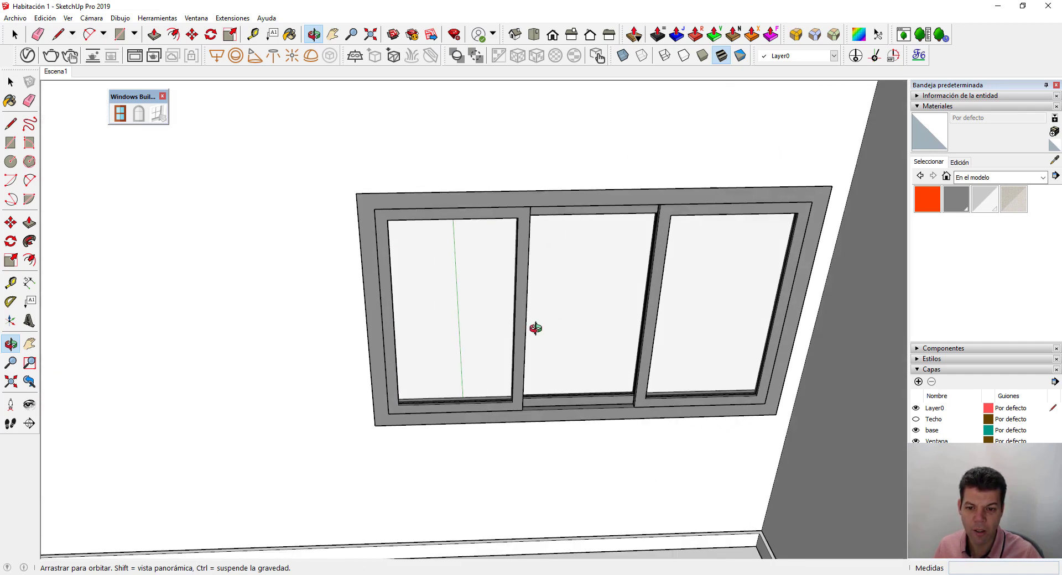
{"action": "left_click_drag", "start_coordinate": [591, 310], "coordinate": [486, 387]}
{"action": "scroll", "coordinate": [489, 386], "scroll_direction": "down", "scroll_amount": 3}
- Orbit out to a high exterior view, then back down toward the floor and window sill
{"action": "left_click_drag", "start_coordinate": [421, 389], "coordinate": [244, 309]}
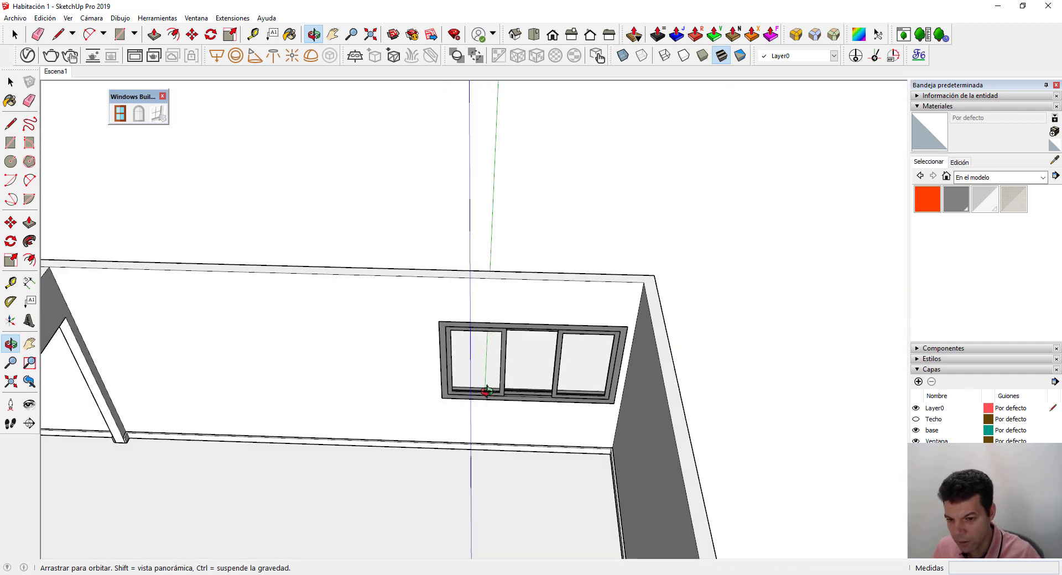
{"action": "mouse_move", "coordinate": [303, 268]}
{"action": "left_mouse_down"}
{"action": "mouse_move", "coordinate": [227, 242]}
{"action": "mouse_move", "coordinate": [268, 343]}
{"action": "left_mouse_up"}
{"action": "scroll", "coordinate": [267, 343], "scroll_direction": "up", "scroll_amount": 3}
{"action": "left_click_drag", "start_coordinate": [183, 373], "coordinate": [286, 426], "text": "shift"}
{"action": "scroll", "coordinate": [286, 426], "scroll_direction": "up", "scroll_amount": 2}
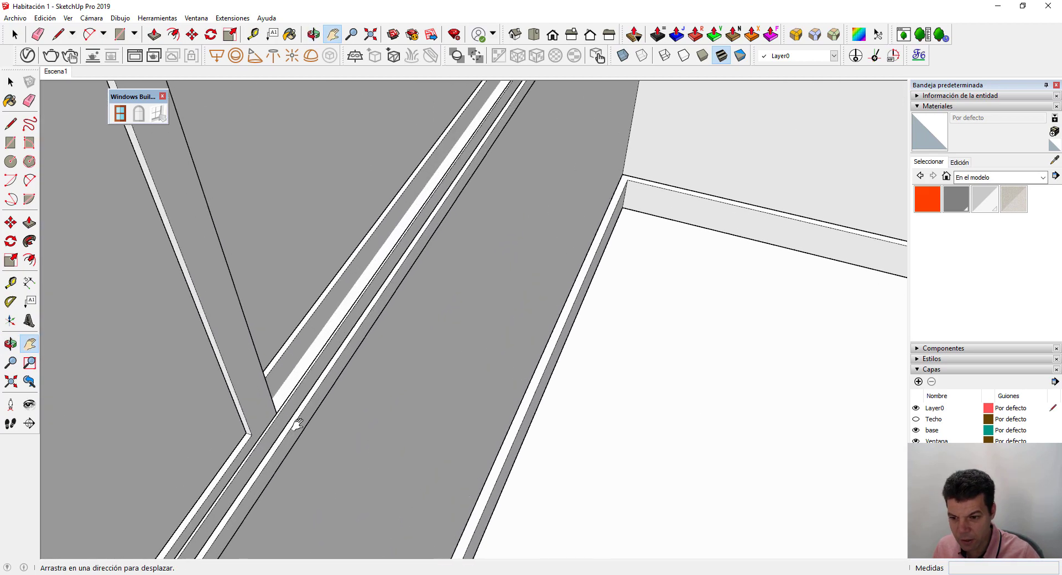
{"action": "scroll", "coordinate": [273, 415], "scroll_direction": "up", "scroll_amount": 2}
{"action": "scroll", "coordinate": [318, 429], "scroll_direction": "up", "scroll_amount": 2}
{"action": "scroll", "coordinate": [318, 429], "scroll_direction": "up", "scroll_amount": 1}
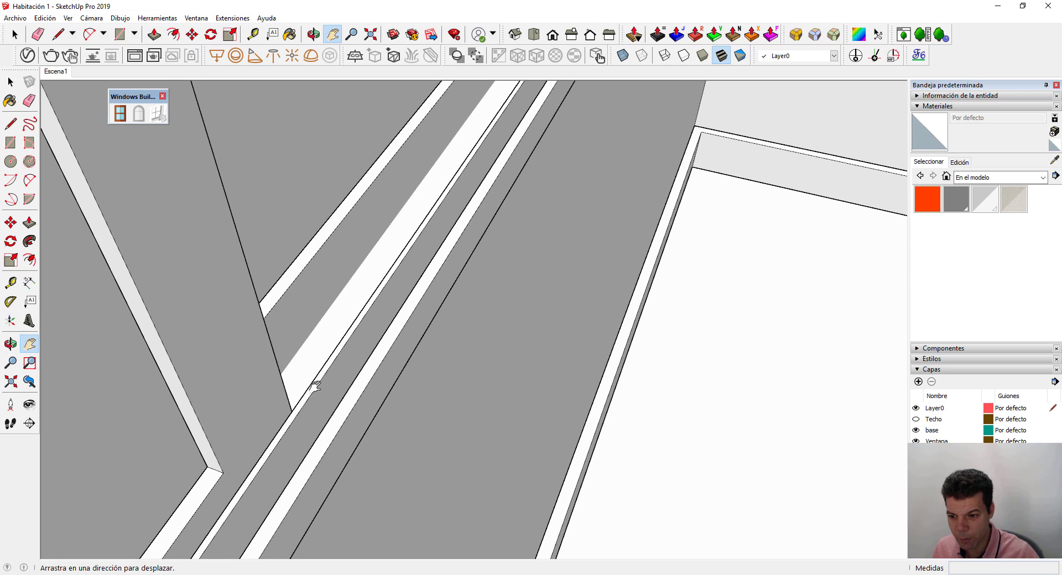
{"action": "key", "text": "space"}
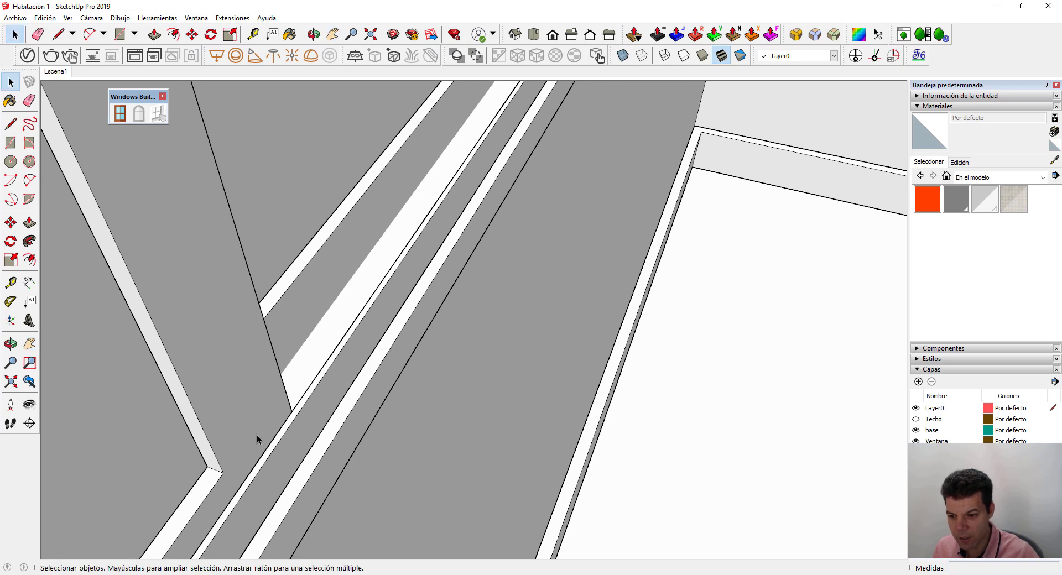
{"action": "mouse_move", "coordinate": [292, 409]}
{"action": "middle_mouse_down"}
{"action": "mouse_move", "coordinate": [470, 318]}
{"action": "mouse_move", "coordinate": [495, 327]}
{"action": "mouse_move", "coordinate": [303, 441]}
{"action": "mouse_move", "coordinate": [318, 382]}
{"action": "mouse_move", "coordinate": [399, 364]}
{"action": "mouse_move", "coordinate": [284, 237]}
{"action": "mouse_move", "coordinate": [227, 244]}
{"action": "mouse_move", "coordinate": [227, 298]}
{"action": "mouse_move", "coordinate": [338, 330]}
{"action": "mouse_move", "coordinate": [514, 237]}
{"action": "mouse_move", "coordinate": [506, 327]}
{"action": "middle_mouse_up"}
{"action": "scroll", "coordinate": [318, 382], "scroll_direction": "down", "scroll_amount": 4}
{"action": "scroll", "coordinate": [319, 384], "scroll_direction": "down", "scroll_amount": 4}
{"action": "scroll", "coordinate": [326, 396], "scroll_direction": "down", "scroll_amount": 3}
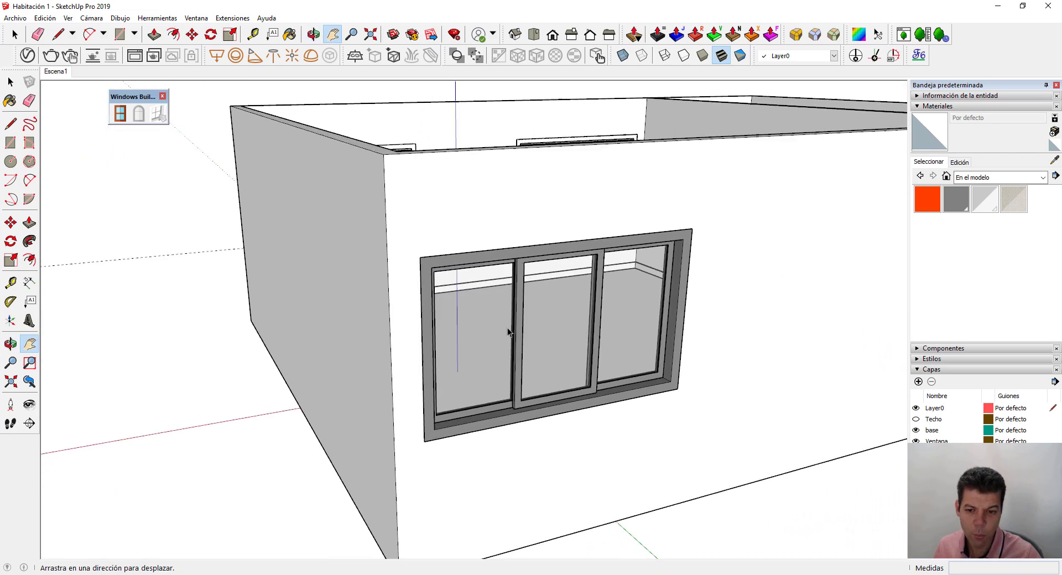
{"action": "key", "text": "space"}
{"action": "left_click", "coordinate": [506, 330]}
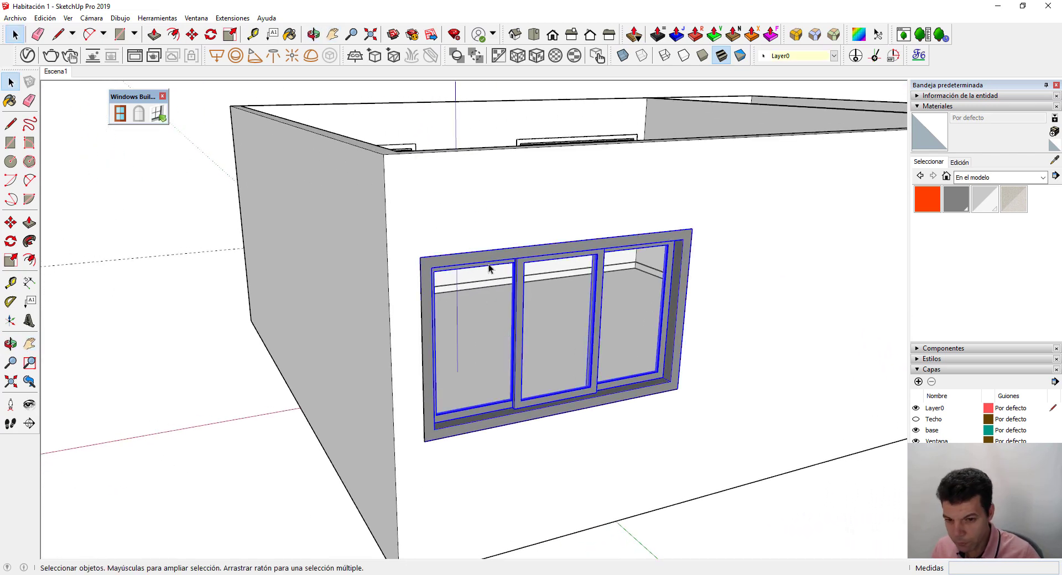
{"action": "mouse_move", "coordinate": [488, 263]}
{"action": "middle_mouse_down"}
{"action": "mouse_move", "coordinate": [436, 217]}
{"action": "mouse_move", "coordinate": [474, 311]}
{"action": "mouse_move", "coordinate": [627, 346]}
{"action": "mouse_move", "coordinate": [833, 351]}
{"action": "middle_mouse_up"}
{"action": "middle_click_drag", "start_coordinate": [336, 154], "coordinate": [515, 272], "text": "shift"}
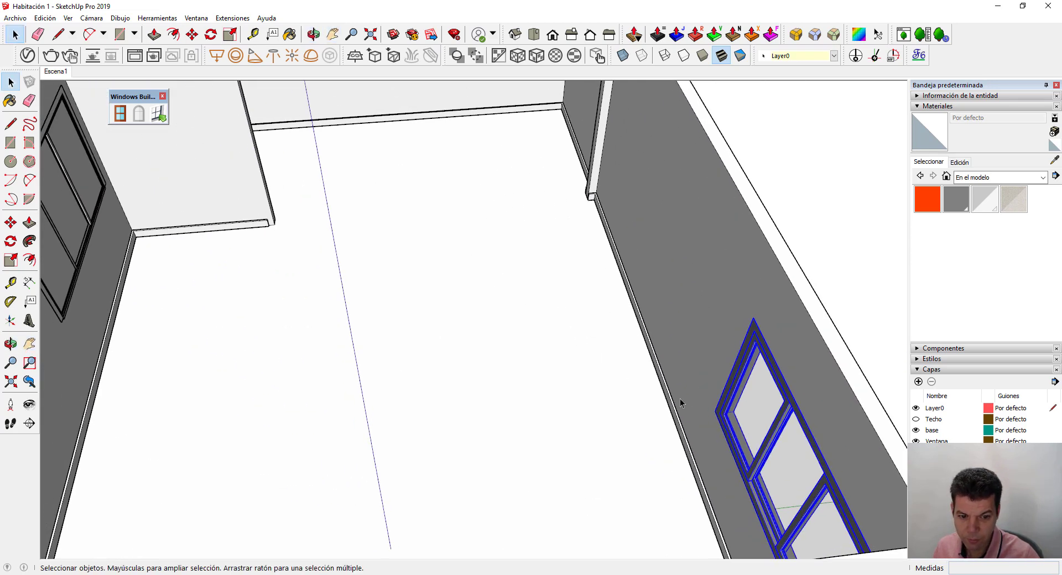
{"action": "scroll", "coordinate": [488, 353], "scroll_direction": "down", "scroll_amount": 5}
{"action": "scroll", "coordinate": [498, 332], "scroll_direction": "down", "scroll_amount": 1}
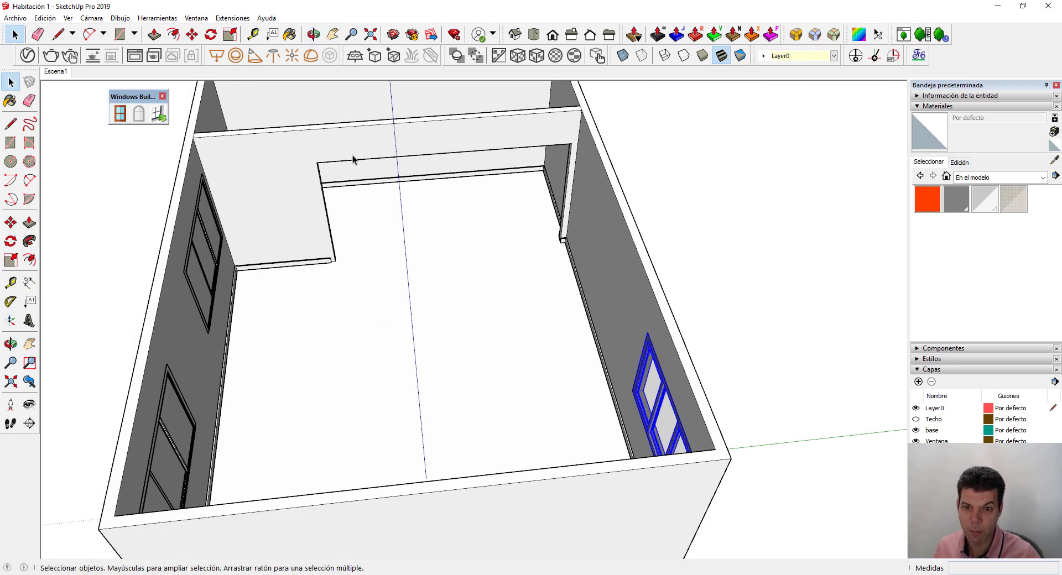
{"action": "scroll", "coordinate": [484, 199], "scroll_direction": "up", "scroll_amount": 2}
{"action": "scroll", "coordinate": [498, 164], "scroll_direction": "up", "scroll_amount": 2}
{"action": "scroll", "coordinate": [310, 174], "scroll_direction": "up", "scroll_amount": 2}
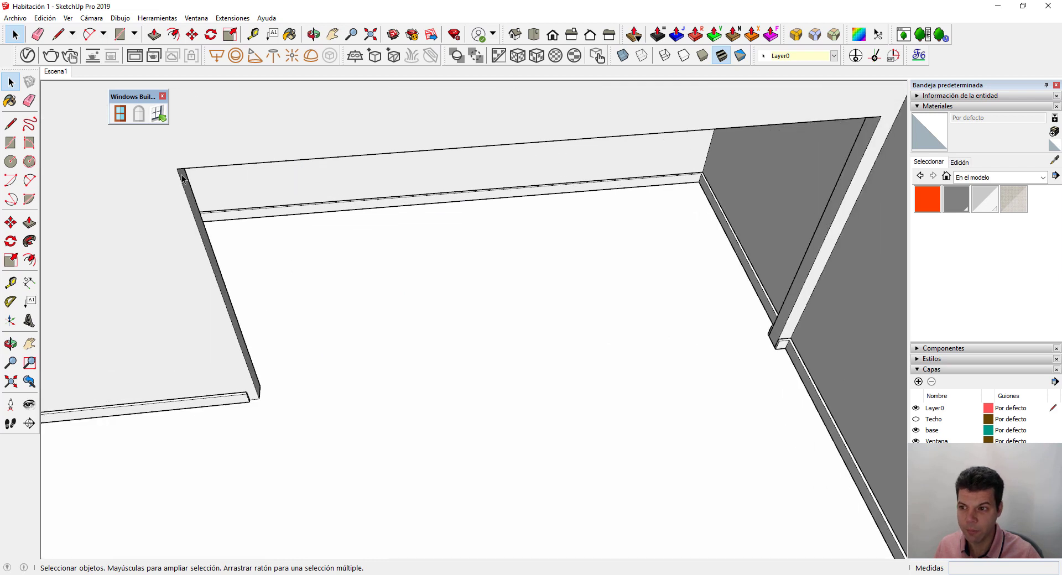
{"action": "scroll", "coordinate": [181, 178], "scroll_direction": "down", "scroll_amount": 2}
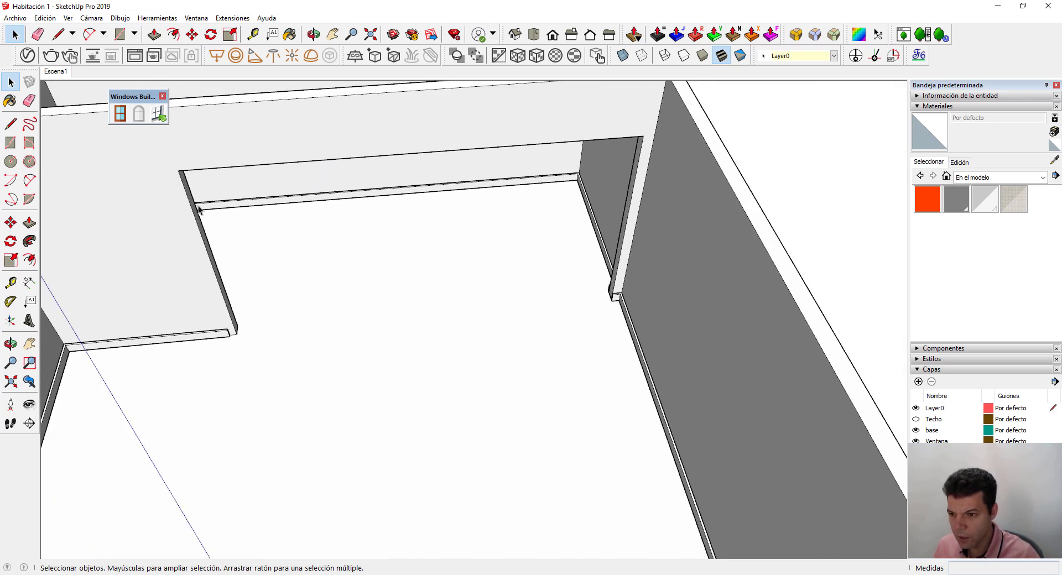
{"action": "key", "text": "t"}
{"action": "left_click", "coordinate": [198, 222]}
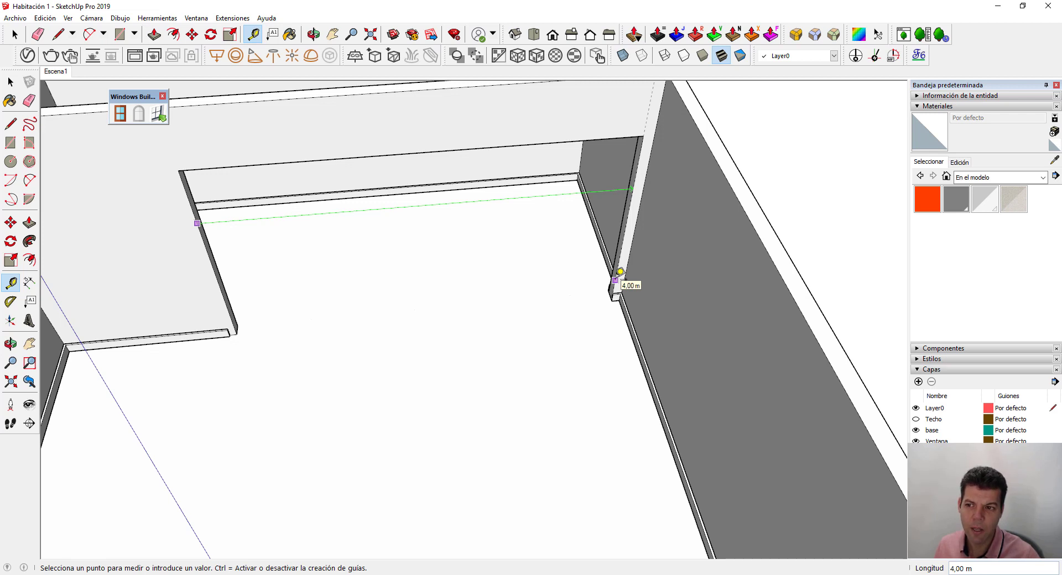
{"action": "key", "text": "space"}
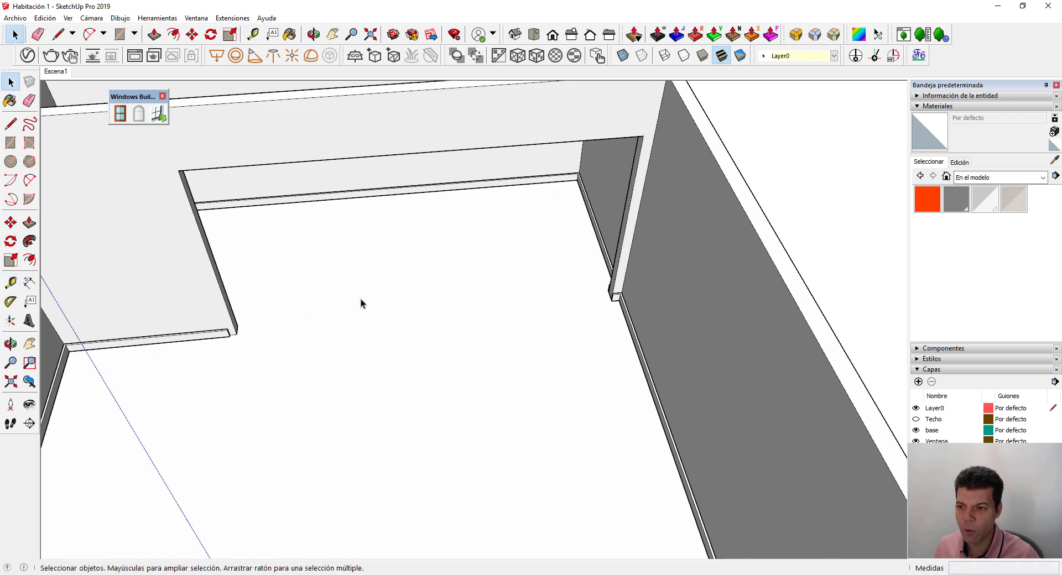
{"action": "key", "text": "t"}
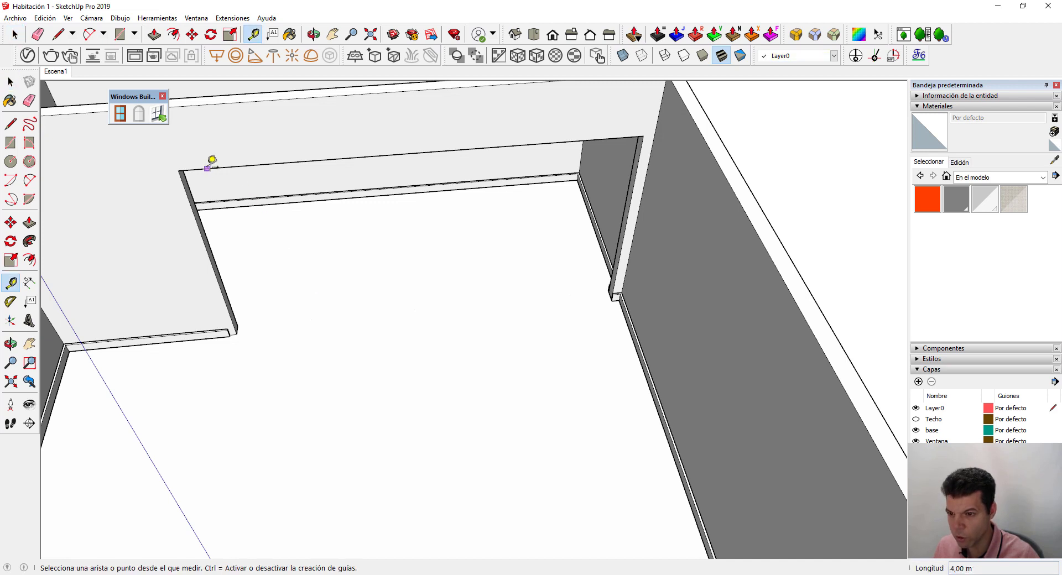
{"action": "left_click", "coordinate": [206, 168]}
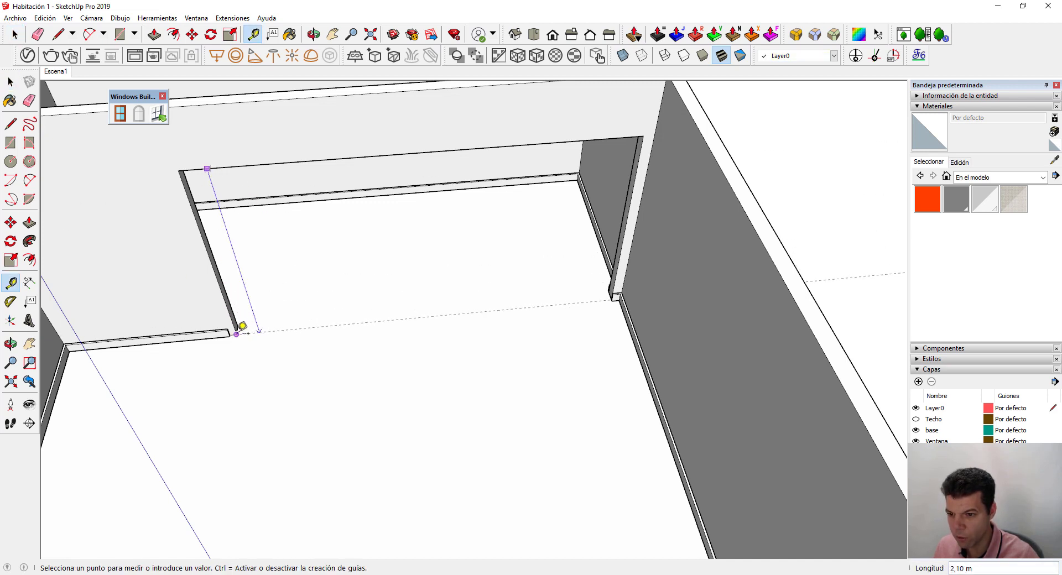
{"action": "key", "text": "space"}
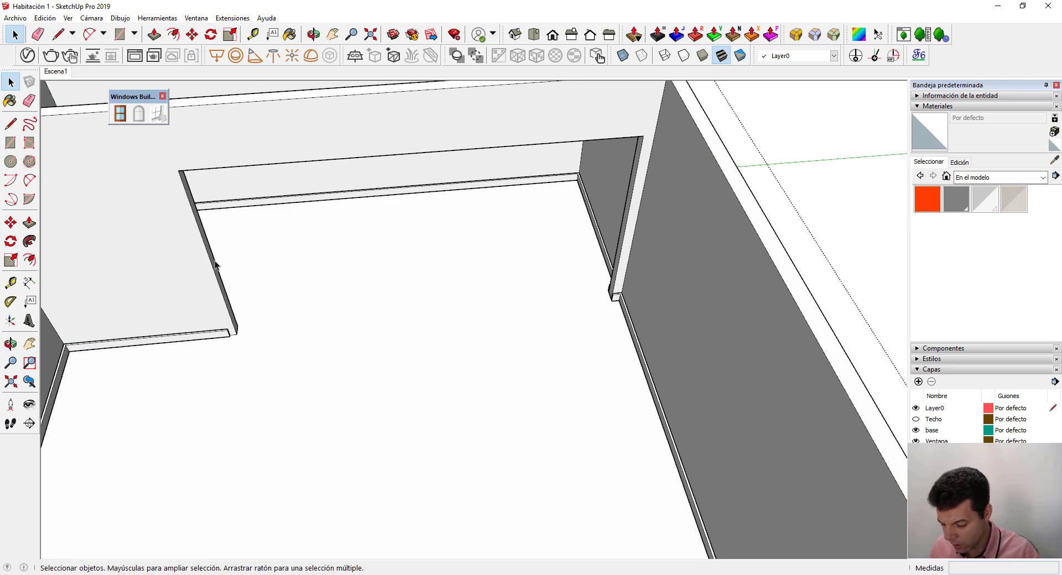
{"action": "mouse_move", "coordinate": [254, 291]}
{"action": "middle_mouse_down"}
{"action": "mouse_move", "coordinate": [259, 279]}
{"action": "mouse_move", "coordinate": [292, 391]}
{"action": "mouse_move", "coordinate": [270, 314]}
{"action": "mouse_move", "coordinate": [214, 190]}
{"action": "middle_mouse_up"}
- Push/Pull the wall's top face up by 0,15, then orbit to a high view of the room
{"action": "key", "text": "space"}
{"action": "left_click", "coordinate": [204, 163]}
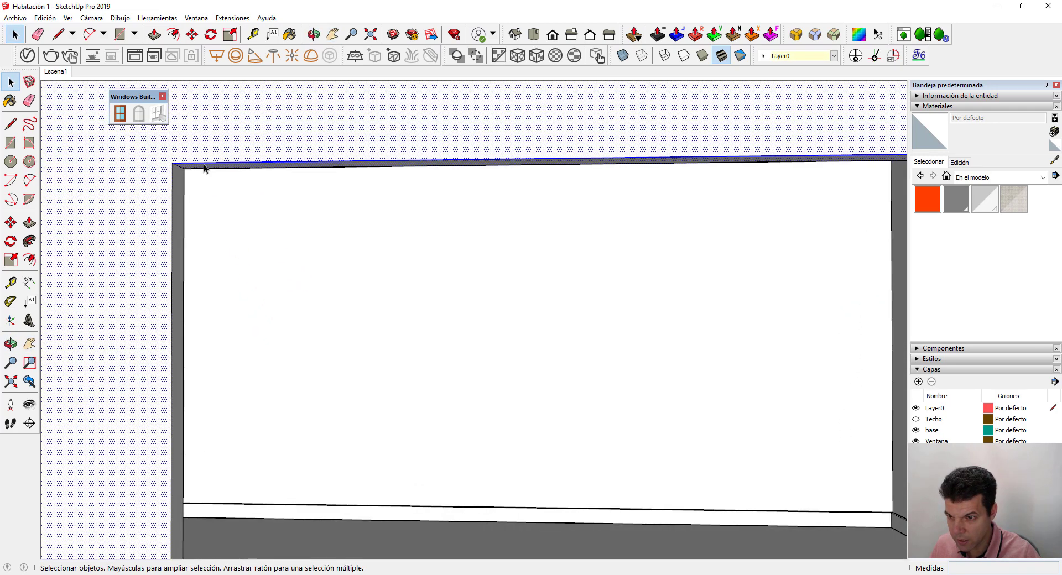
{"action": "left_click", "coordinate": [200, 167]}
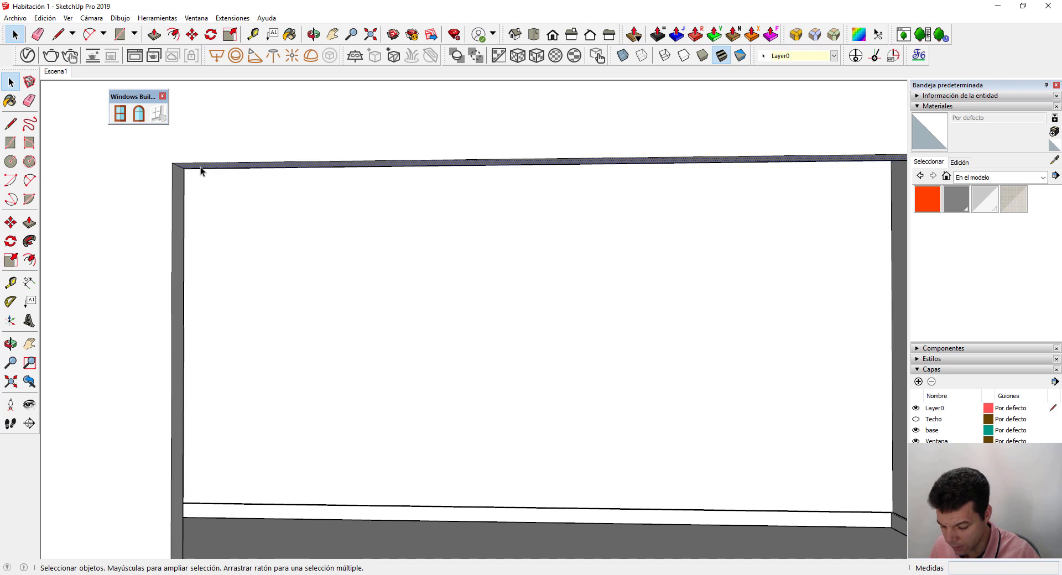
{"action": "key", "text": "p"}
{"action": "left_click_drag", "start_coordinate": [200, 167], "coordinate": [204, 158]}
{"action": "key", "text": "Escape"}
{"action": "type", "text": "0,15"}
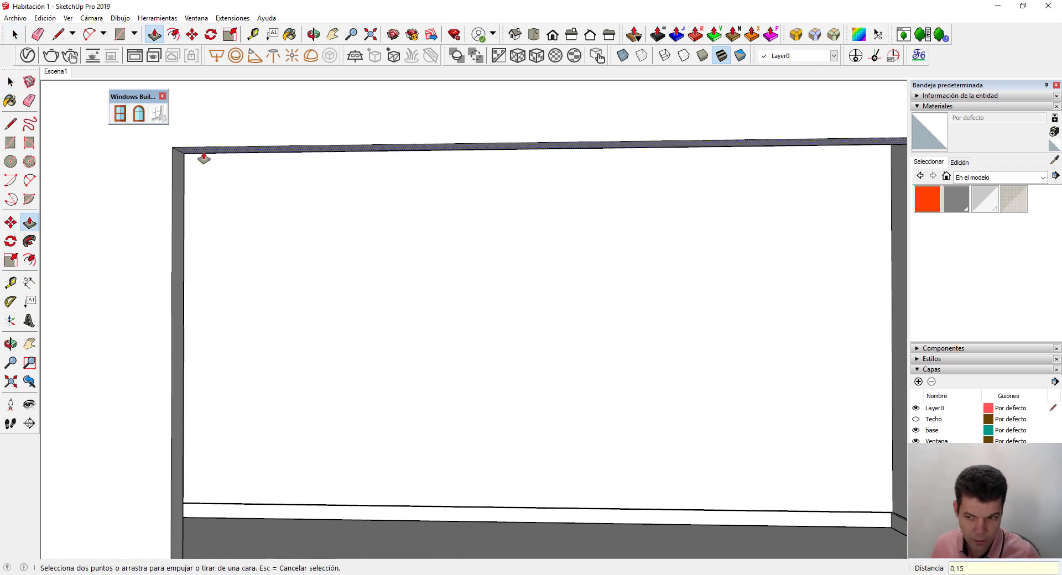
{"action": "key", "text": "Return"}
{"action": "key", "text": "space"}
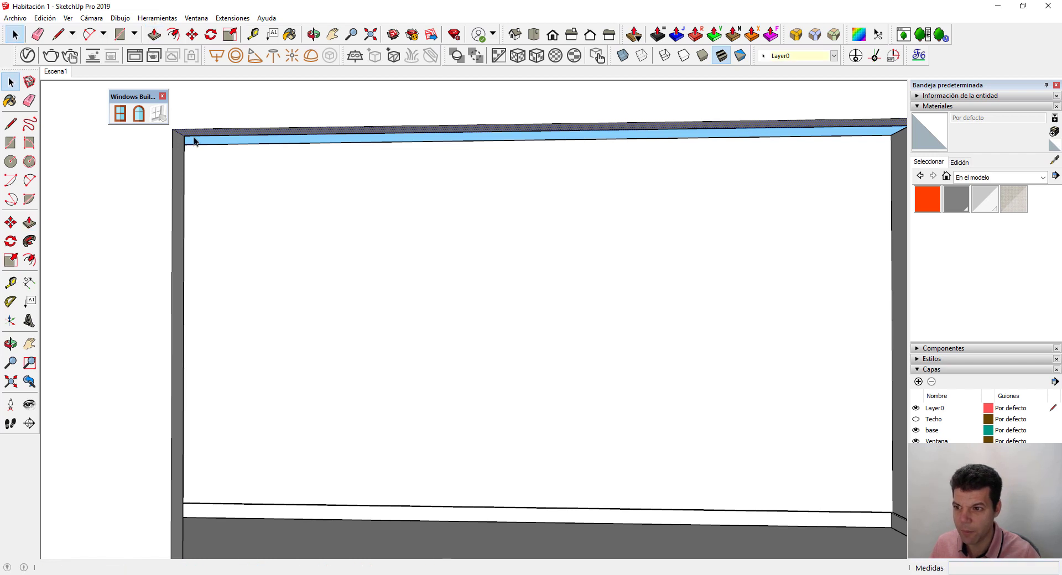
{"action": "scroll", "coordinate": [194, 221], "scroll_direction": "down", "scroll_amount": 2}
{"action": "key", "text": "o"}
{"action": "left_click_drag", "start_coordinate": [220, 247], "coordinate": [281, 339]}
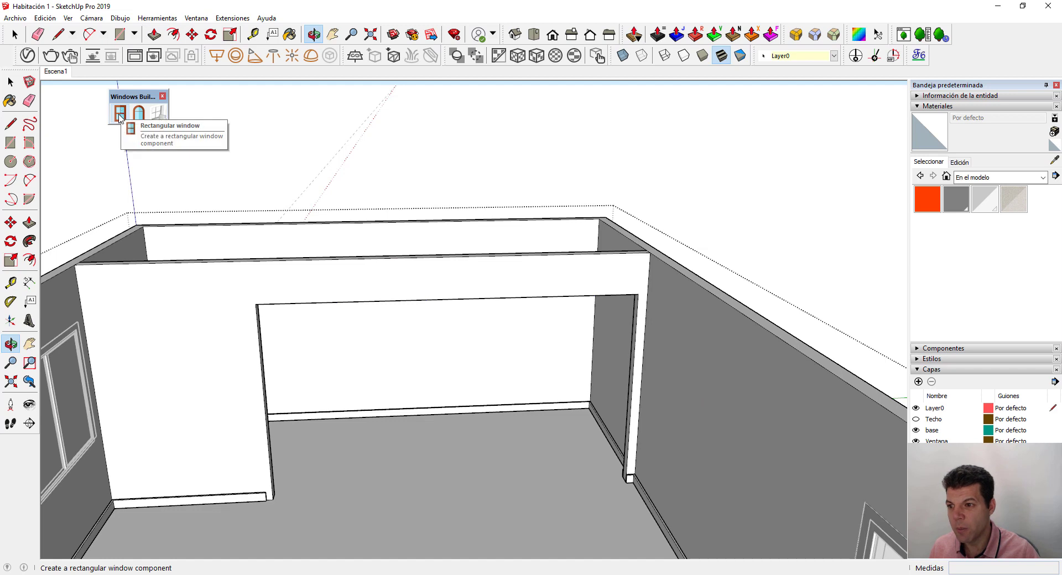
- Select the wall with the large opening and start a Windows Builder rectangular window
{"action": "left_click", "coordinate": [10, 82]}
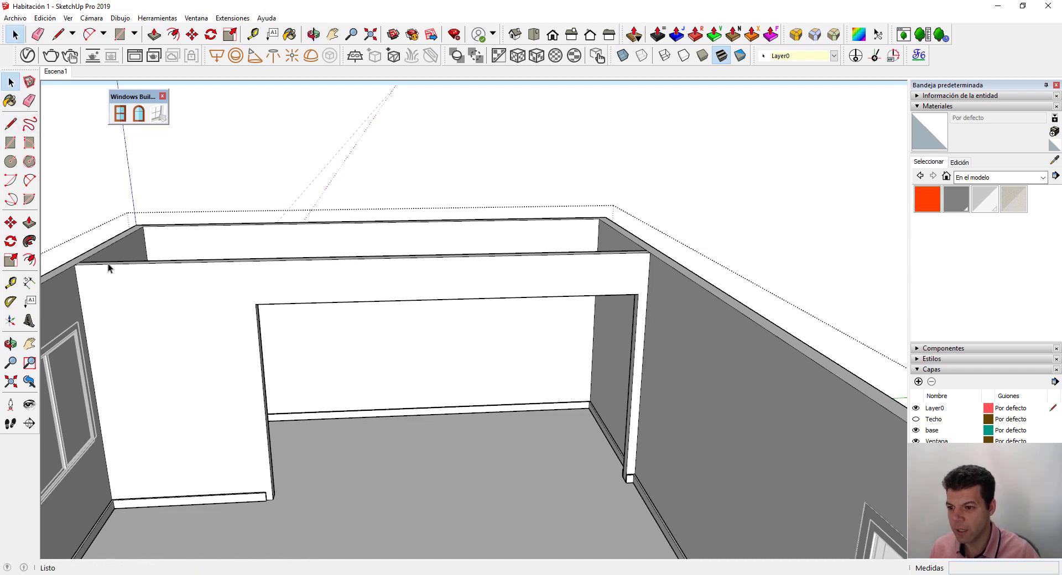
{"action": "left_click", "coordinate": [147, 319]}
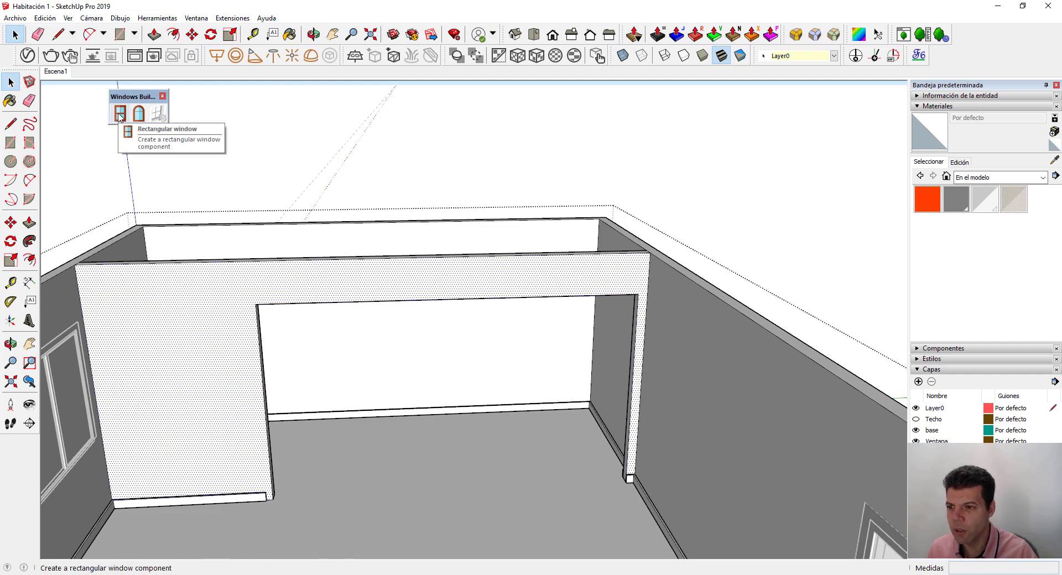
{"action": "left_click", "coordinate": [120, 114]}
{"action": "left_click_drag", "start_coordinate": [133, 40], "coordinate": [512, 55]}
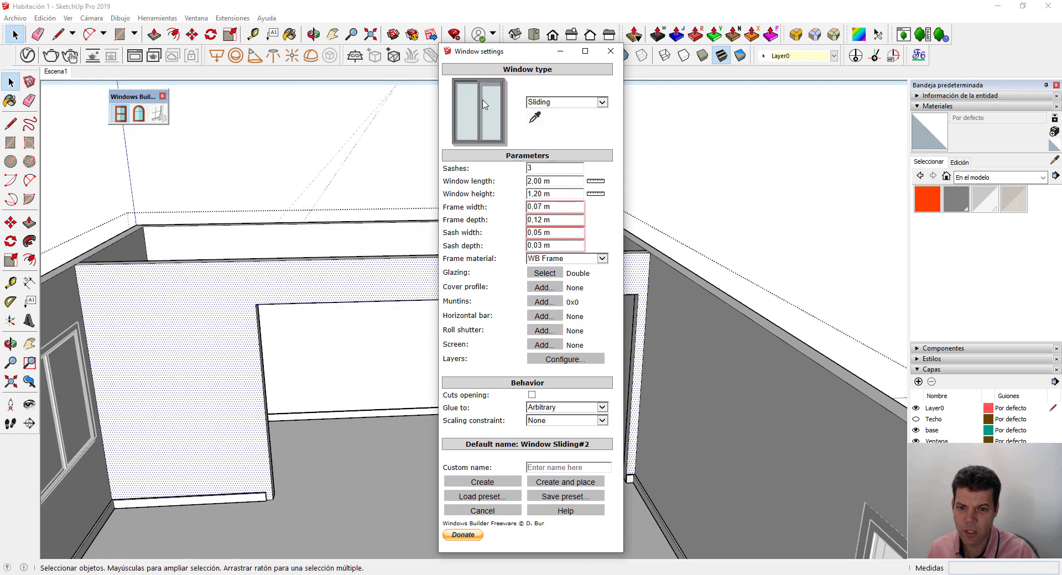
- Enter 4 sashes, 4,00 m window length and 2,25 m window height in the settings
{"action": "double_click", "coordinate": [535, 169]}
{"action": "type", "text": "4"}
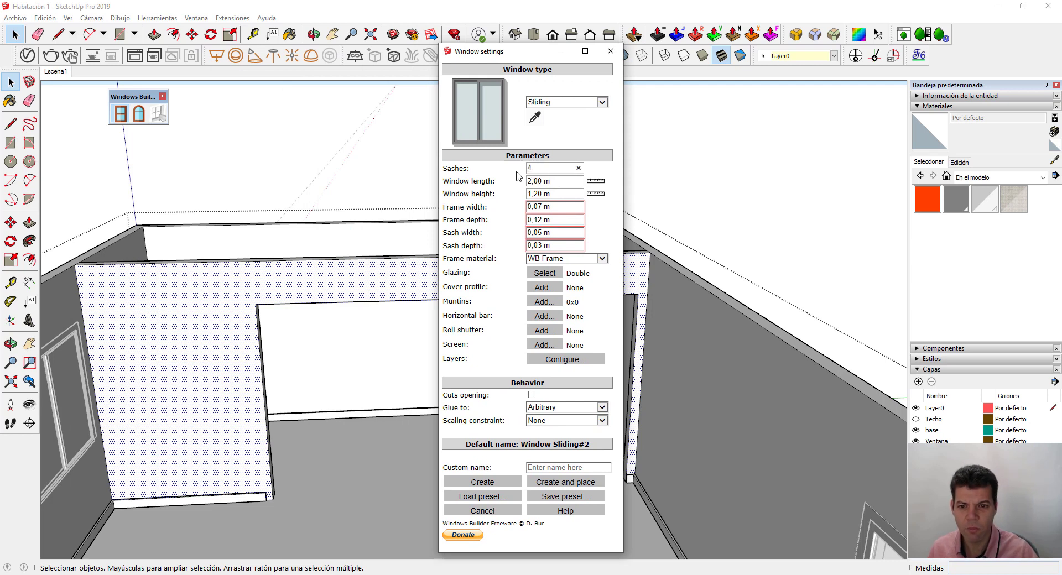
{"action": "left_click", "coordinate": [546, 181]}
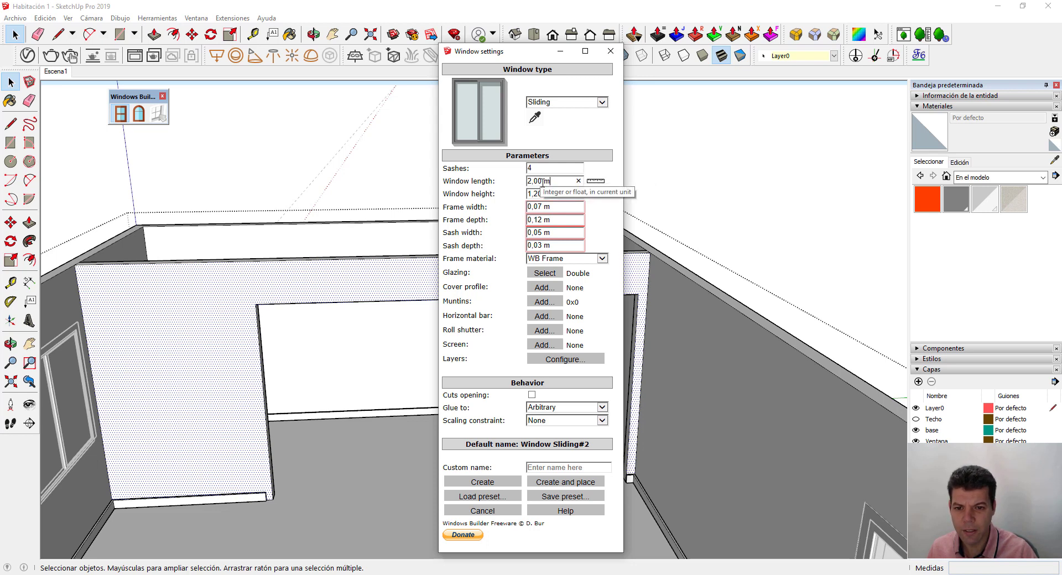
{"action": "left_click_drag", "start_coordinate": [531, 181], "coordinate": [526, 182]}
{"action": "type", "text": "4"}
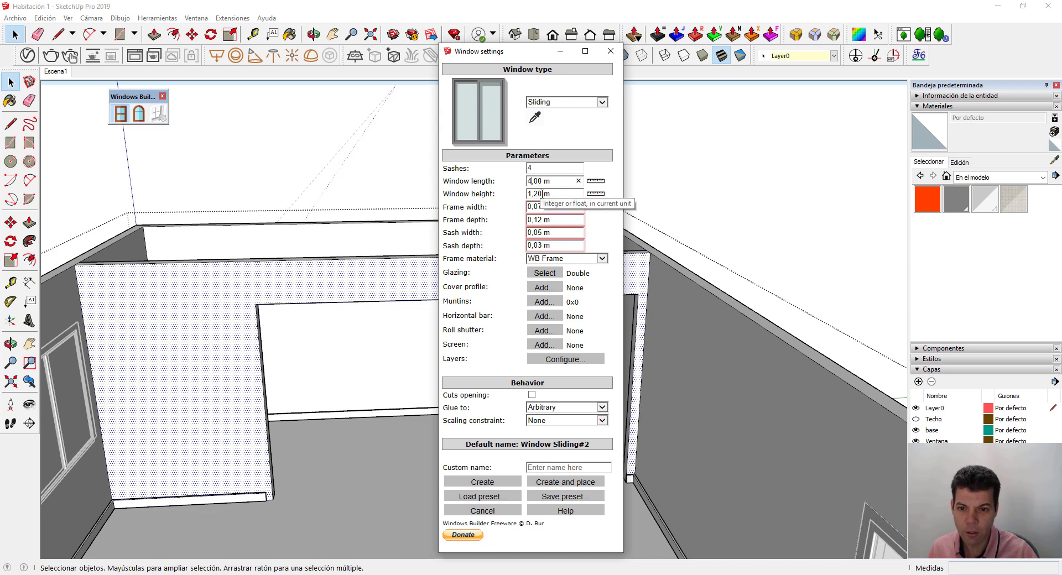
{"action": "left_click_drag", "start_coordinate": [539, 193], "coordinate": [522, 191]}
{"action": "type", "text": "2,"}
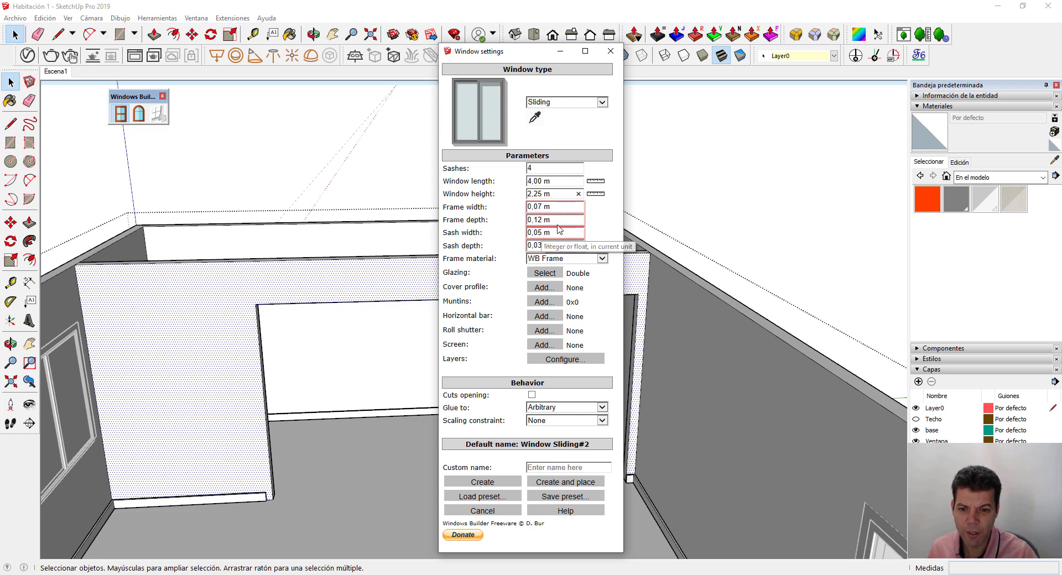
- Create the 4-sash window and snap its frame corner to the wall opening corner
{"action": "left_click", "coordinate": [550, 483]}
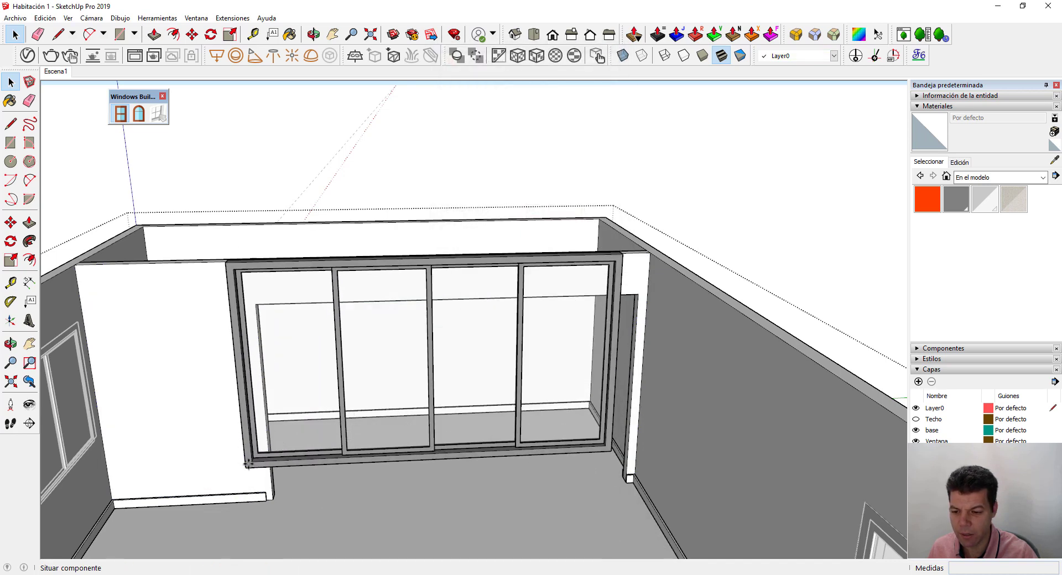
{"action": "left_click", "coordinate": [257, 474]}
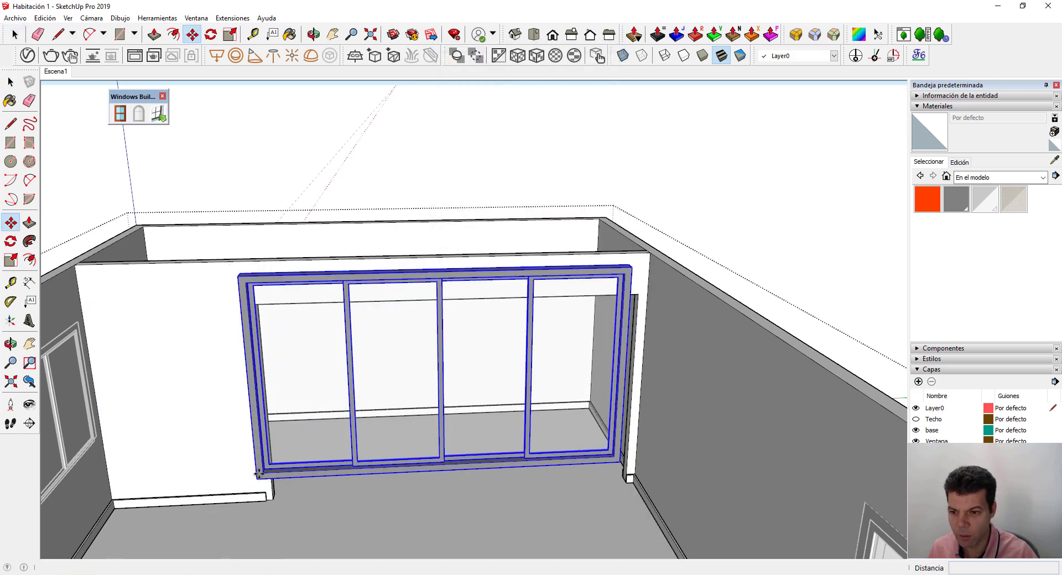
{"action": "key", "text": "m"}
{"action": "scroll", "coordinate": [269, 497], "scroll_direction": "up", "scroll_amount": 3}
{"action": "scroll", "coordinate": [269, 500], "scroll_direction": "up", "scroll_amount": 2}
{"action": "scroll", "coordinate": [271, 506], "scroll_direction": "up", "scroll_amount": 1}
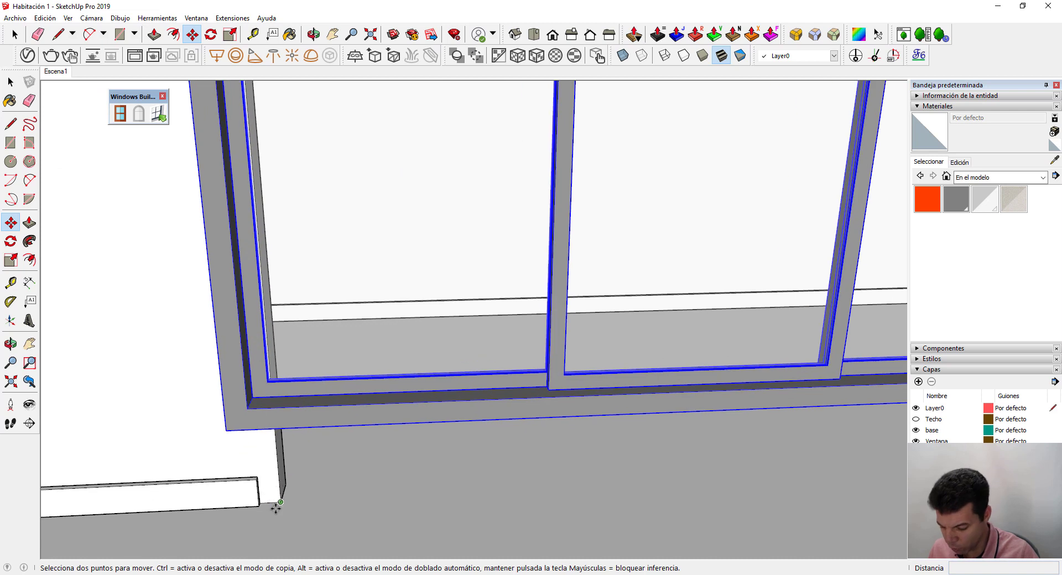
{"action": "left_click", "coordinate": [228, 432]}
{"action": "scroll", "coordinate": [275, 486], "scroll_direction": "up", "scroll_amount": 3}
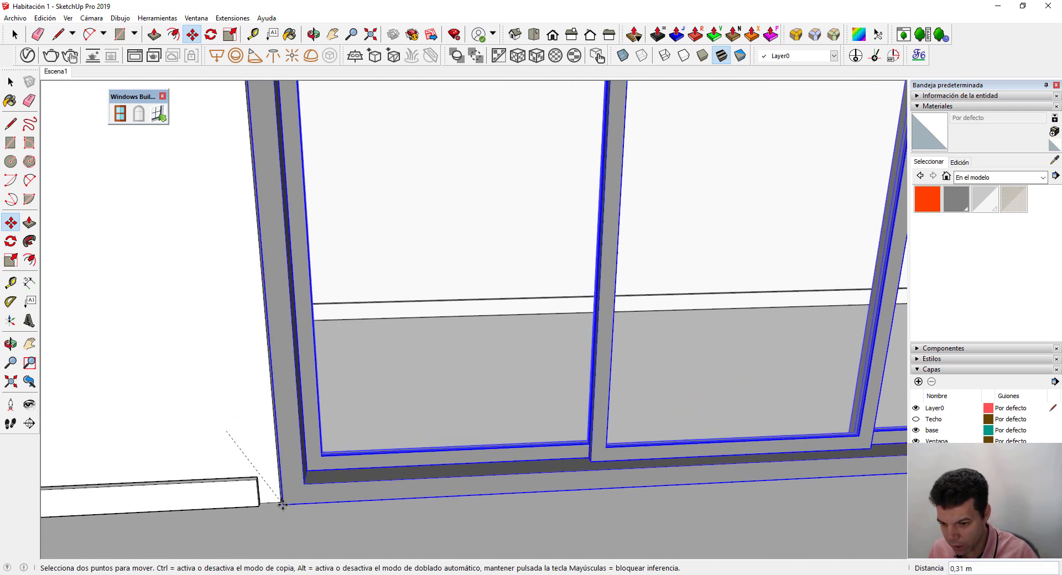
{"action": "scroll", "coordinate": [276, 494], "scroll_direction": "up", "scroll_amount": 2}
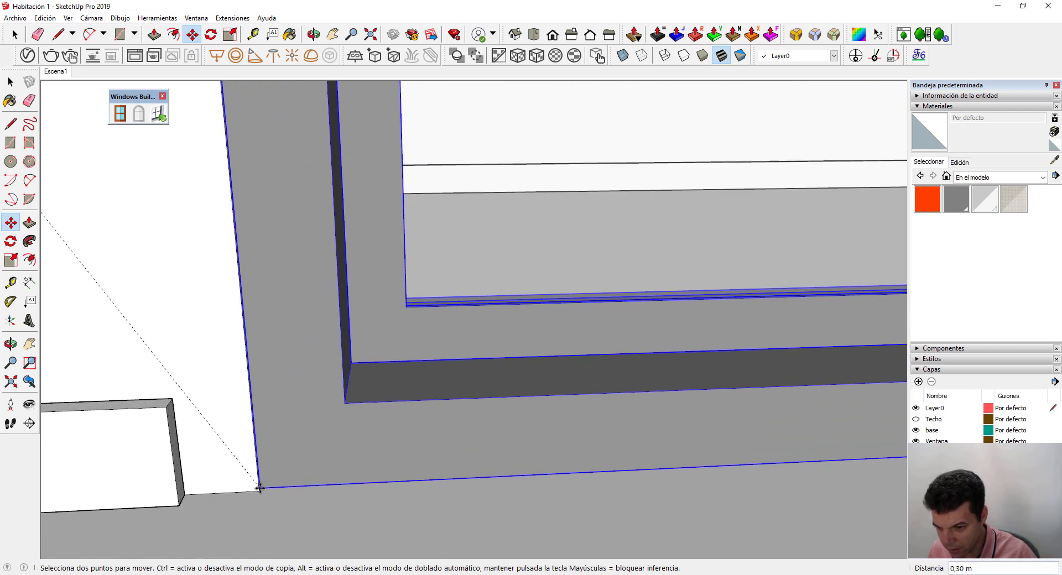
{"action": "left_click", "coordinate": [258, 489]}
- Unglue the window from the wall and move its corner flush with the opening corner
{"action": "mouse_move", "coordinate": [249, 490]}
{"action": "middle_mouse_down"}
{"action": "mouse_move", "coordinate": [422, 511]}
{"action": "mouse_move", "coordinate": [378, 520]}
{"action": "mouse_move", "coordinate": [350, 480]}
{"action": "mouse_move", "coordinate": [426, 350]}
{"action": "middle_mouse_up"}
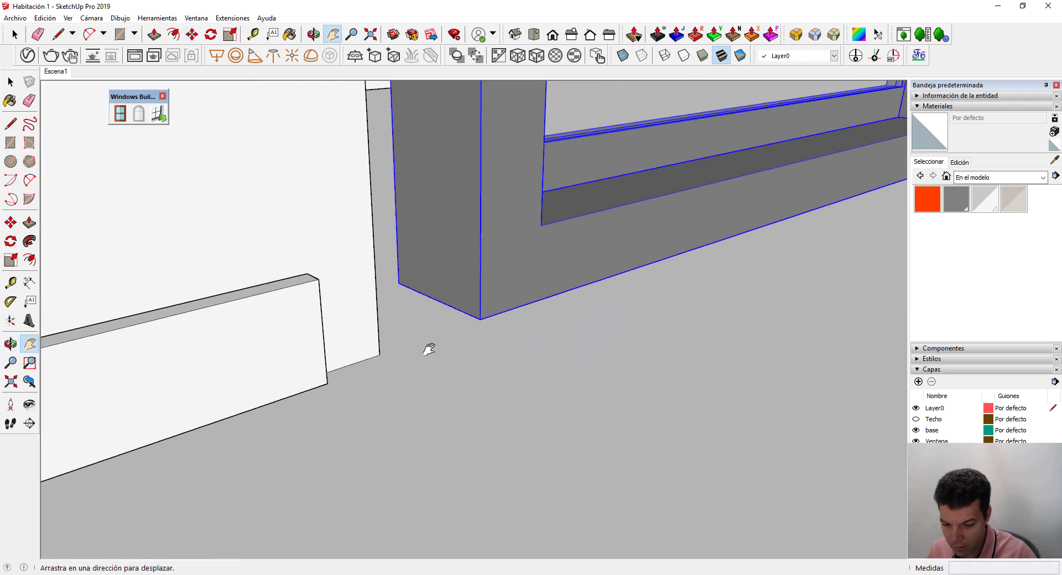
{"action": "left_click", "coordinate": [483, 321]}
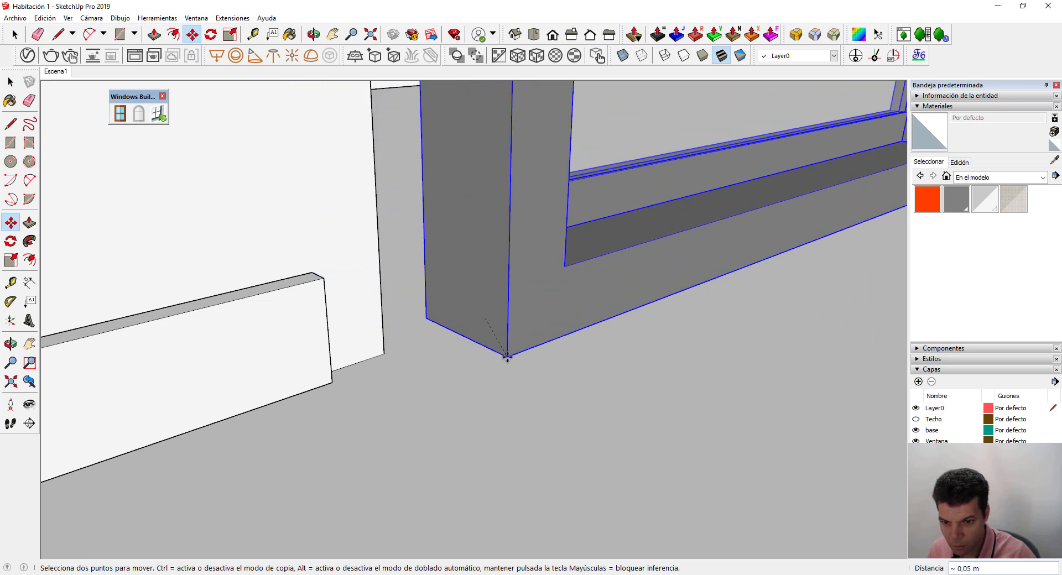
{"action": "left_click", "coordinate": [481, 284]}
{"action": "key", "text": "space"}
{"action": "right_click", "coordinate": [470, 275]}
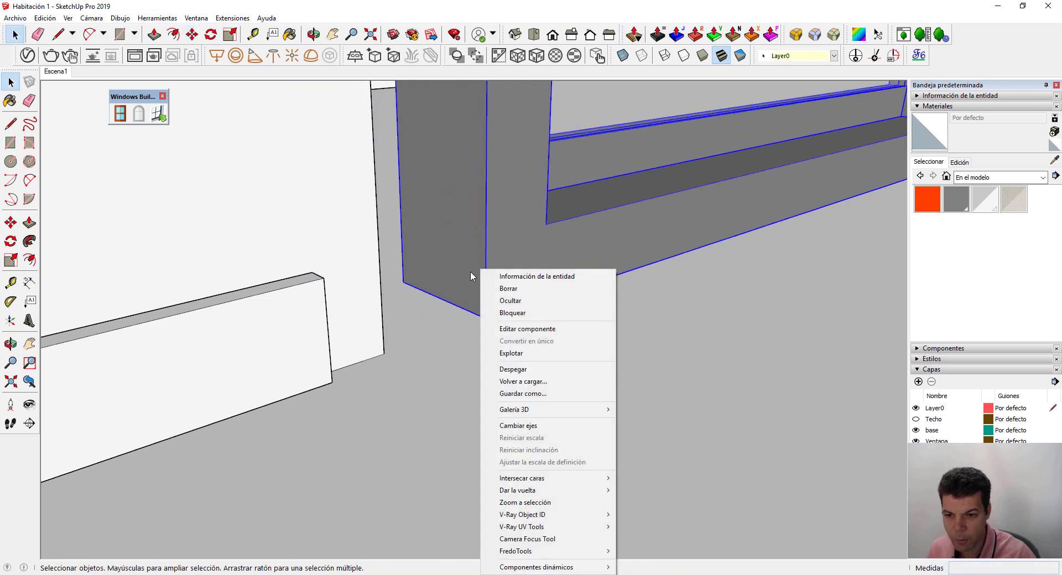
{"action": "left_click", "coordinate": [505, 369]}
{"action": "key", "text": "m"}
{"action": "left_click", "coordinate": [486, 319]}
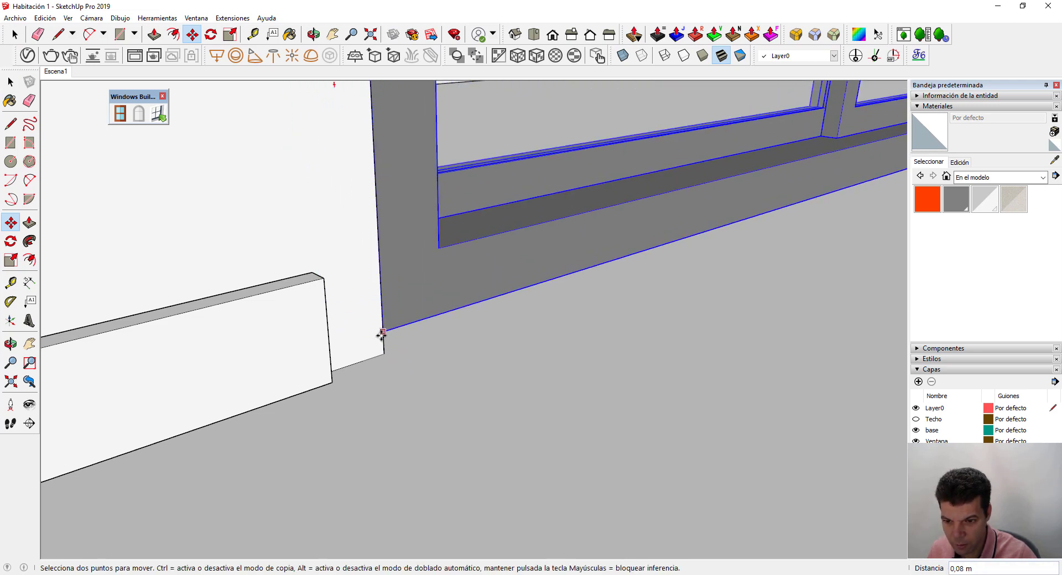
{"action": "left_click", "coordinate": [379, 354]}
{"action": "key", "text": "space"}
- Orbit to face the sliding window, zoom to its bottom-left corner and enter frame editing
{"action": "scroll", "coordinate": [389, 398], "scroll_direction": "down", "scroll_amount": 5}
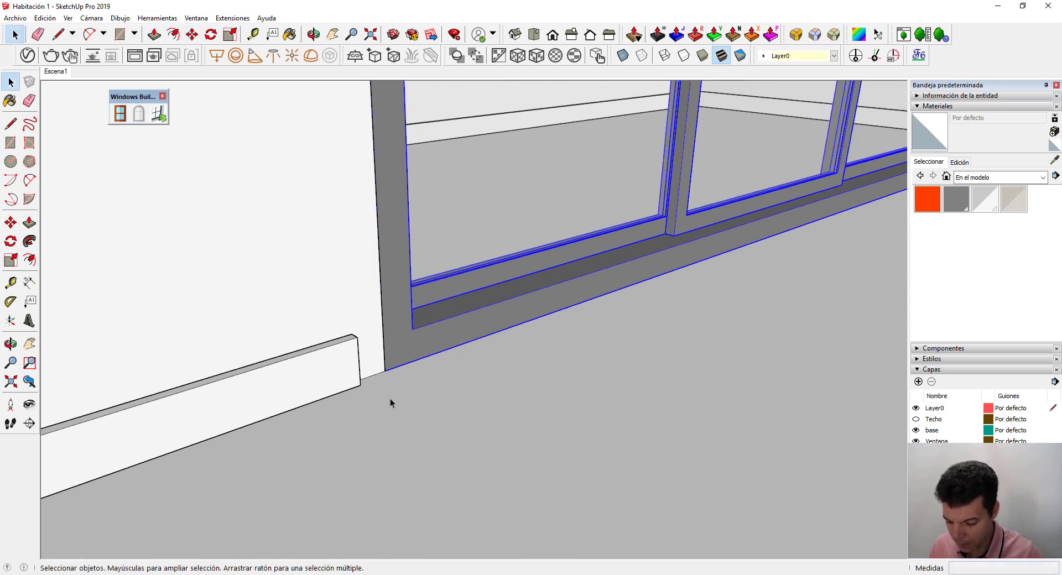
{"action": "middle_click_drag", "start_coordinate": [390, 399], "coordinate": [354, 416]}
{"action": "scroll", "coordinate": [354, 416], "scroll_direction": "down", "scroll_amount": 3}
{"action": "scroll", "coordinate": [350, 419], "scroll_direction": "down", "scroll_amount": 2}
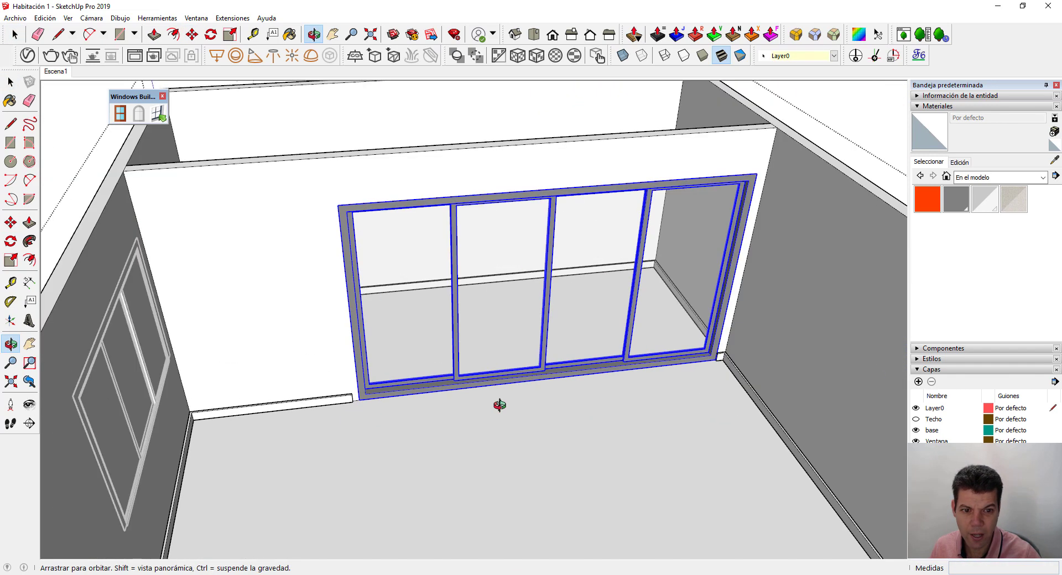
{"action": "mouse_move", "coordinate": [497, 406]}
{"action": "middle_mouse_down"}
{"action": "mouse_move", "coordinate": [488, 431]}
{"action": "mouse_move", "coordinate": [479, 351]}
{"action": "middle_mouse_up"}
{"action": "left_click_drag", "start_coordinate": [480, 350], "coordinate": [415, 322]}
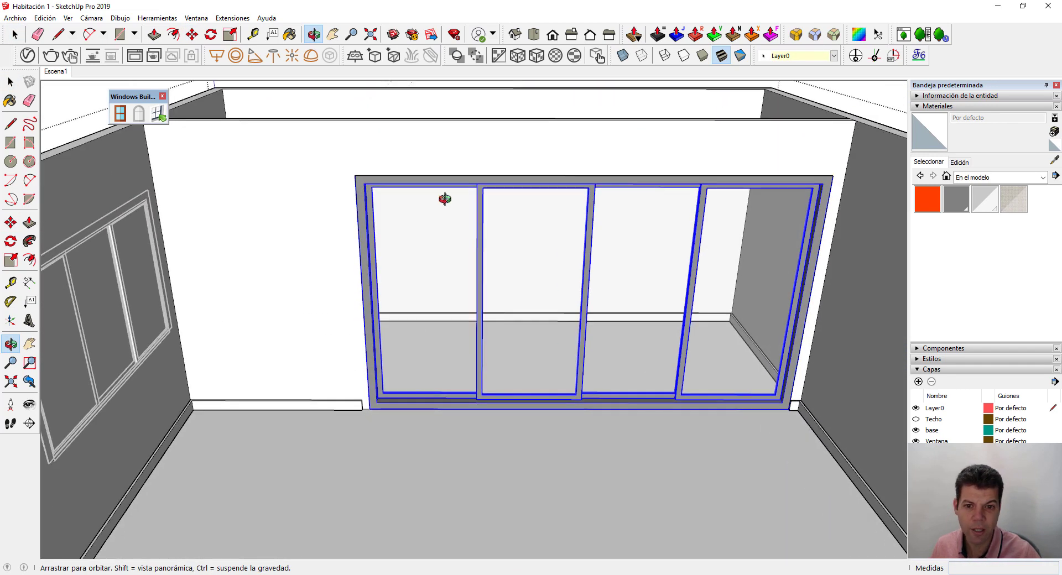
{"action": "scroll", "coordinate": [381, 426], "scroll_direction": "up", "scroll_amount": 3}
{"action": "scroll", "coordinate": [398, 379], "scroll_direction": "up", "scroll_amount": 3}
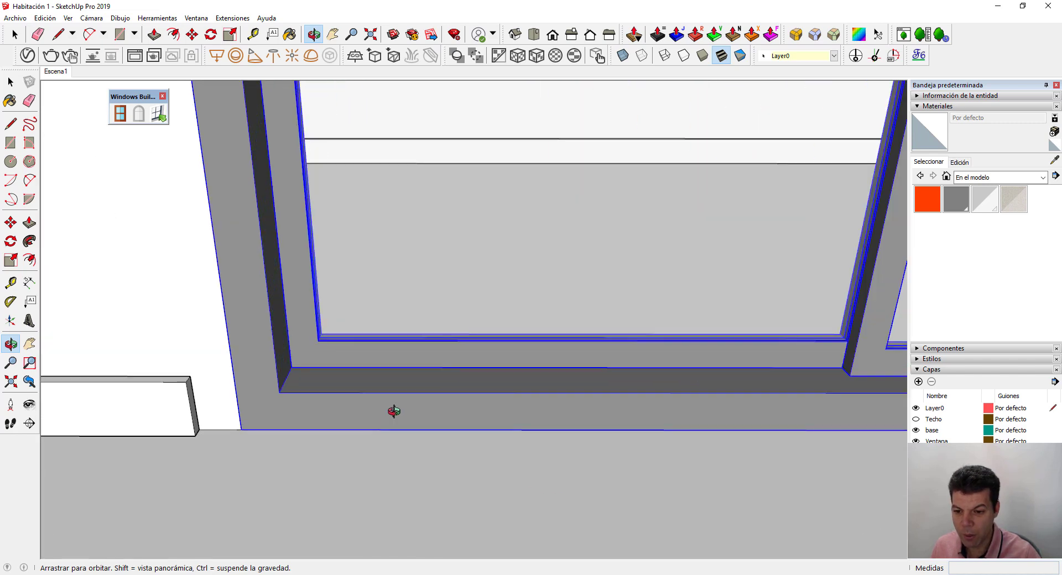
{"action": "scroll", "coordinate": [393, 412], "scroll_direction": "up", "scroll_amount": 2}
{"action": "scroll", "coordinate": [396, 429], "scroll_direction": "up", "scroll_amount": 2}
{"action": "key", "text": "space"}
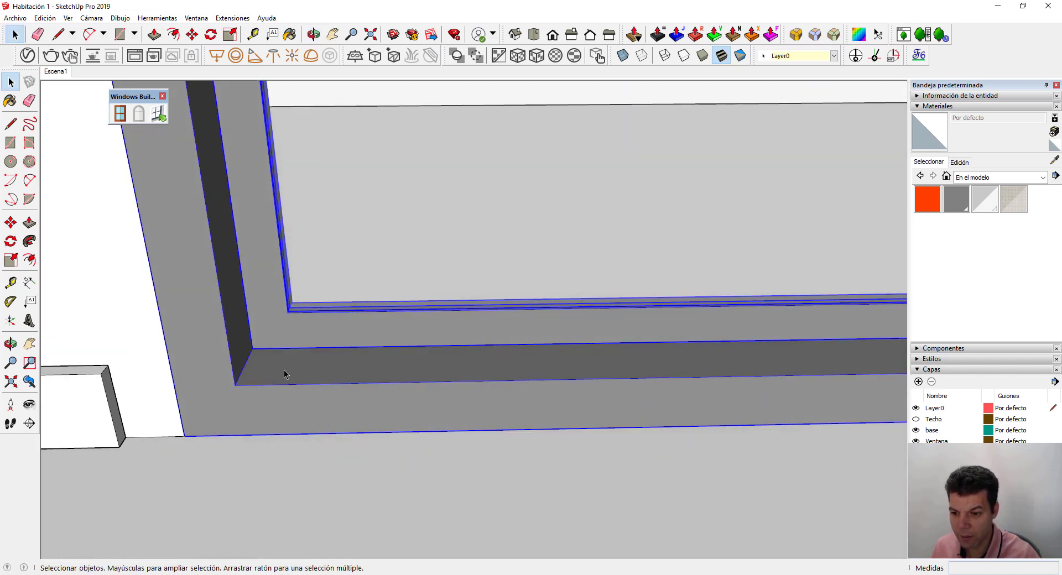
{"action": "double_click", "coordinate": [284, 369]}
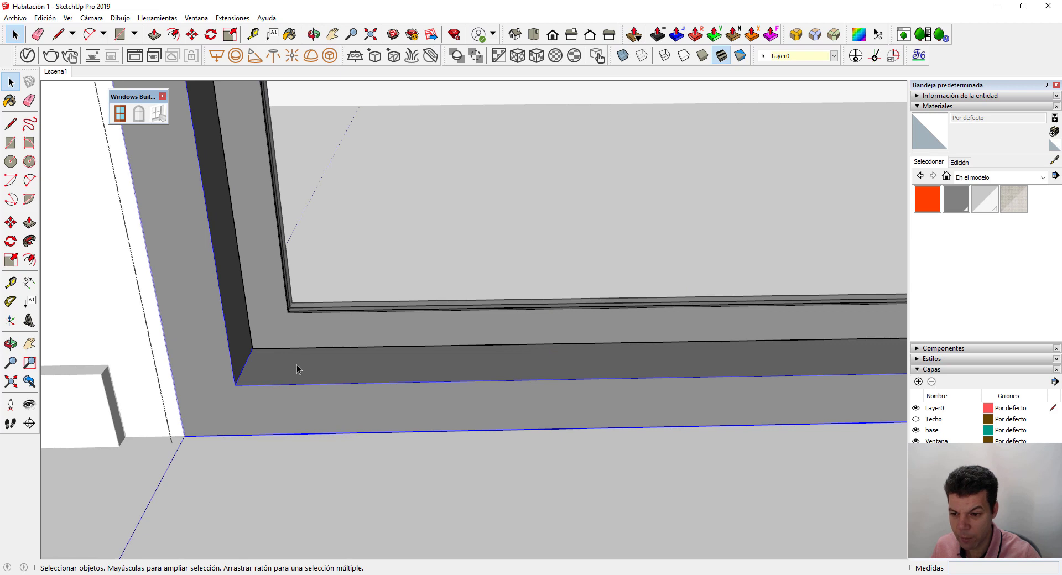
{"action": "key", "text": "Escape"}
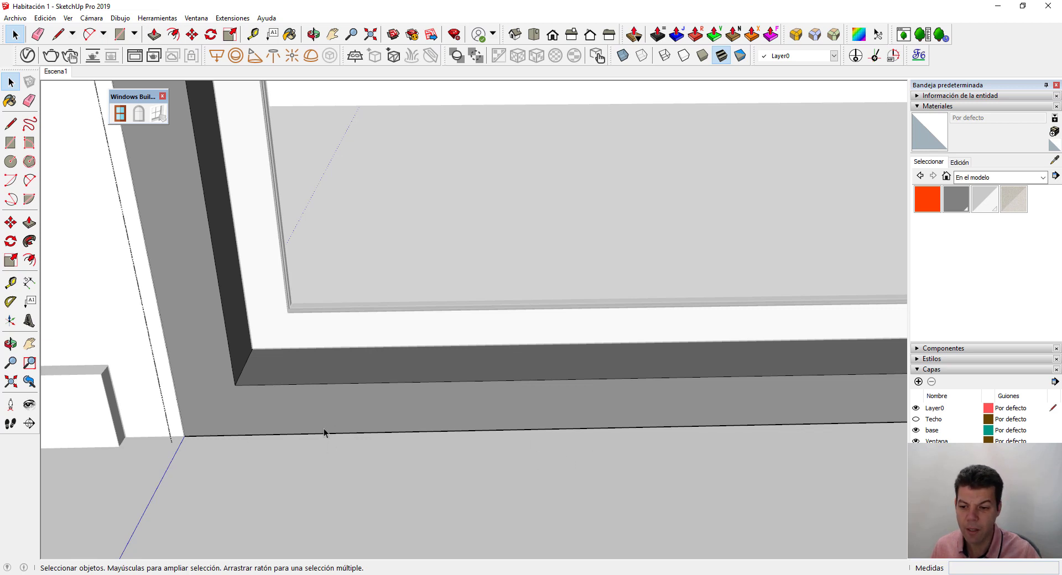
- Push/Pull the frame's bottom track face downward to lower the frame base
{"action": "left_click", "coordinate": [276, 380]}
{"action": "key", "text": "p"}
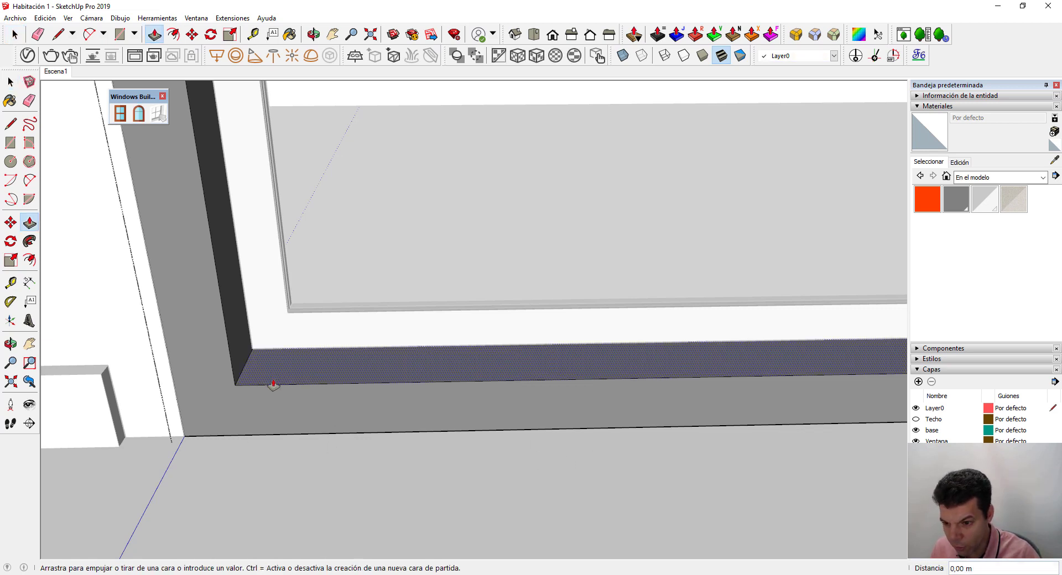
{"action": "left_click_drag", "start_coordinate": [269, 386], "coordinate": [276, 437]}
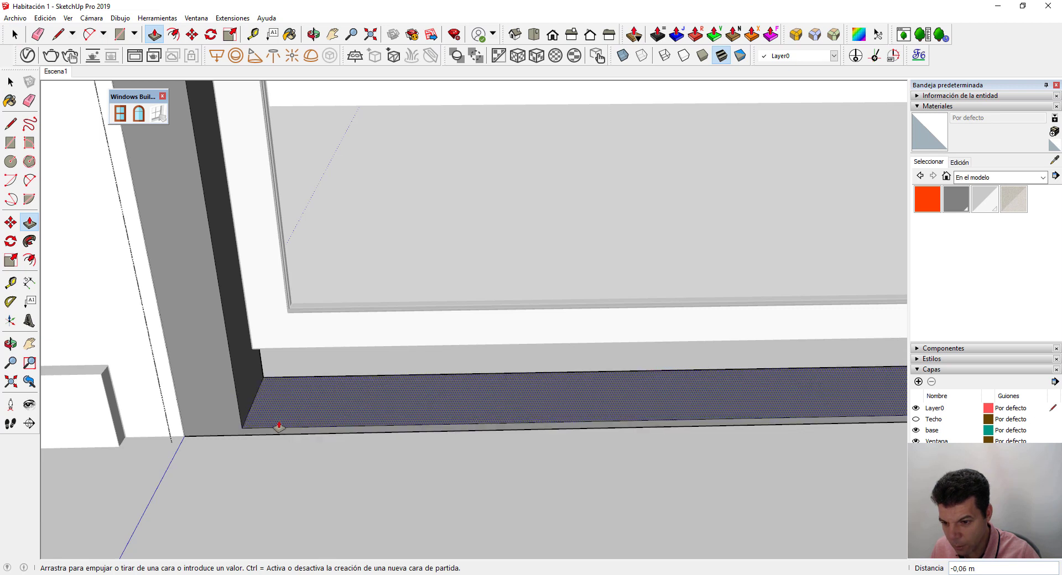
{"action": "scroll", "coordinate": [260, 445], "scroll_direction": "up", "scroll_amount": 3}
{"action": "scroll", "coordinate": [251, 428], "scroll_direction": "up", "scroll_amount": 3}
{"action": "left_click", "coordinate": [243, 417]}
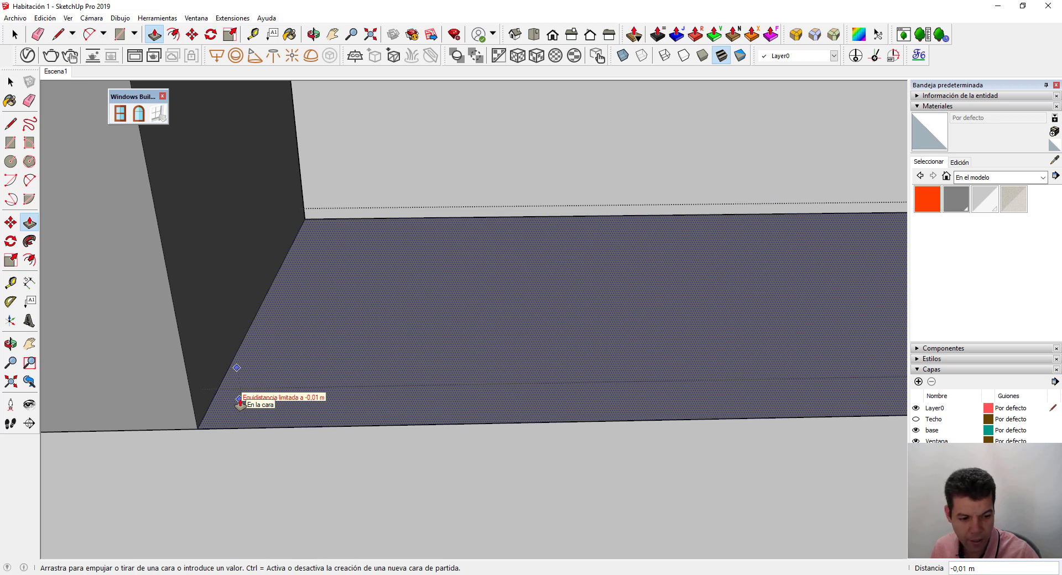
{"action": "left_click", "coordinate": [239, 403]}
{"action": "type", "text": "0,001"}
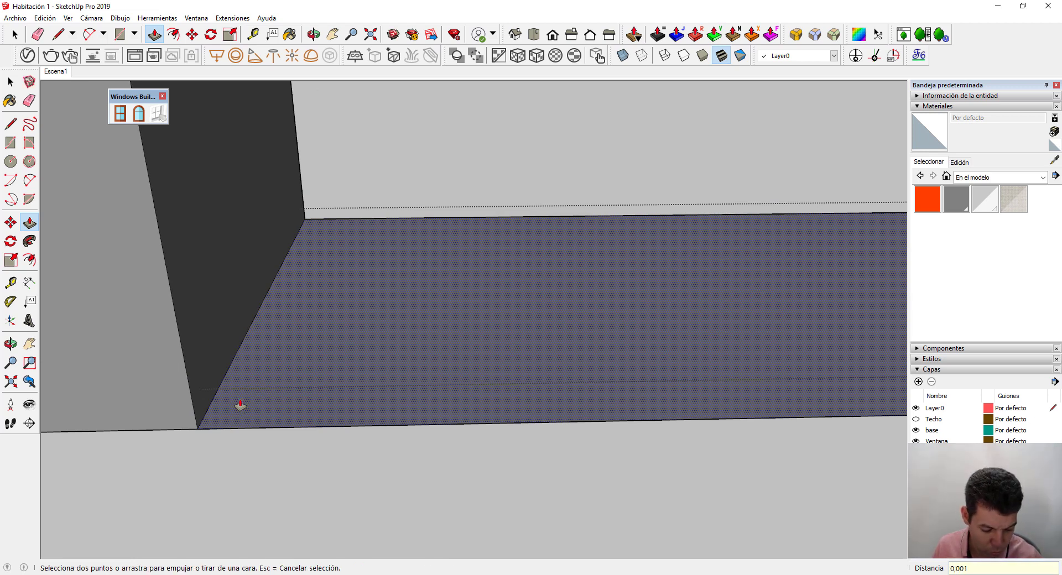
{"action": "left_click", "coordinate": [239, 405]}
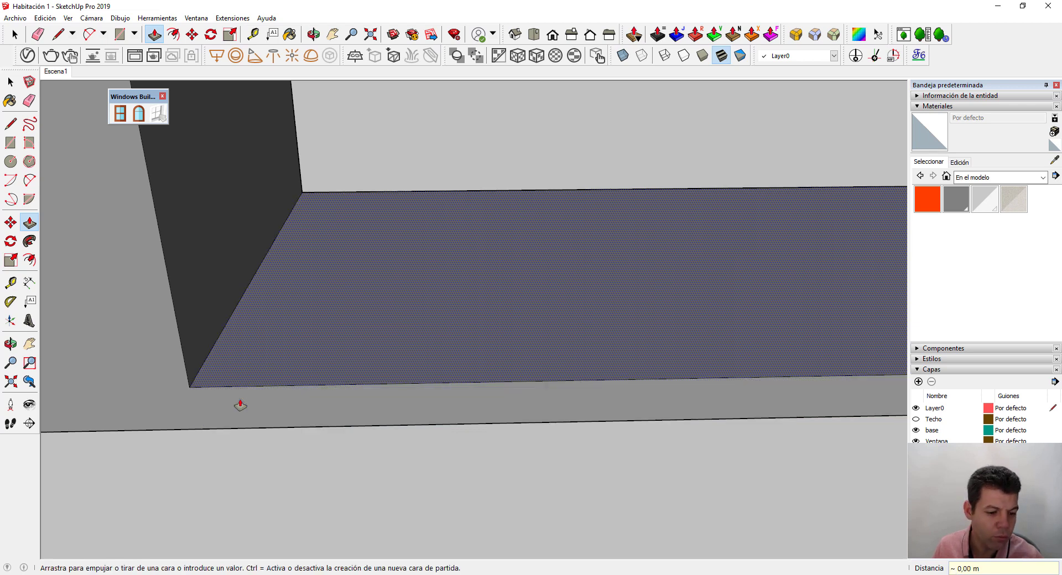
{"action": "key", "text": "space"}
{"action": "scroll", "coordinate": [310, 464], "scroll_direction": "down", "scroll_amount": 2}
{"action": "scroll", "coordinate": [311, 462], "scroll_direction": "down", "scroll_amount": 2}
{"action": "scroll", "coordinate": [317, 464], "scroll_direction": "down", "scroll_amount": 2}
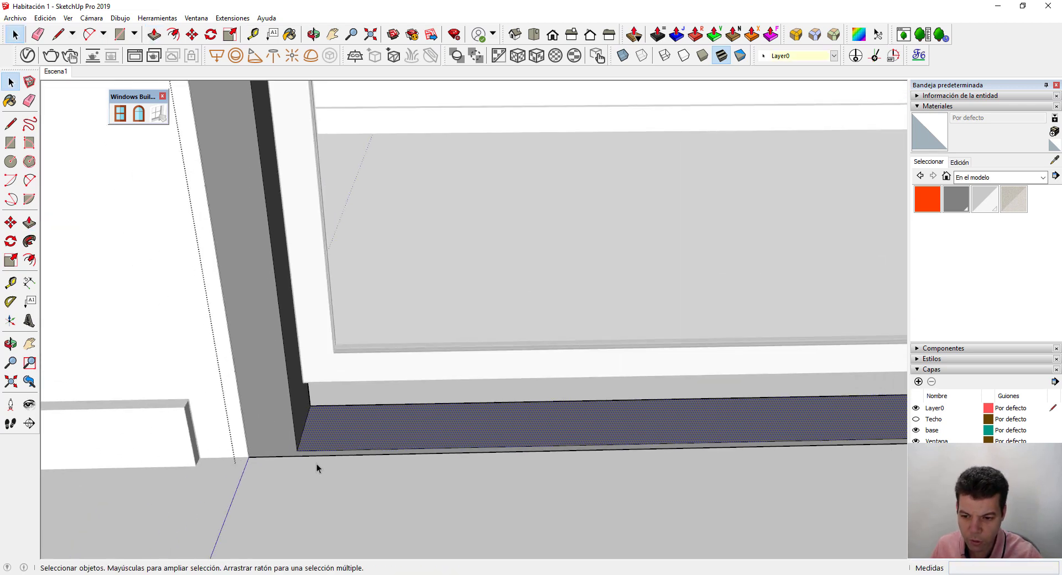
{"action": "scroll", "coordinate": [320, 464], "scroll_direction": "down", "scroll_amount": 2}
{"action": "scroll", "coordinate": [319, 464], "scroll_direction": "down", "scroll_amount": 2}
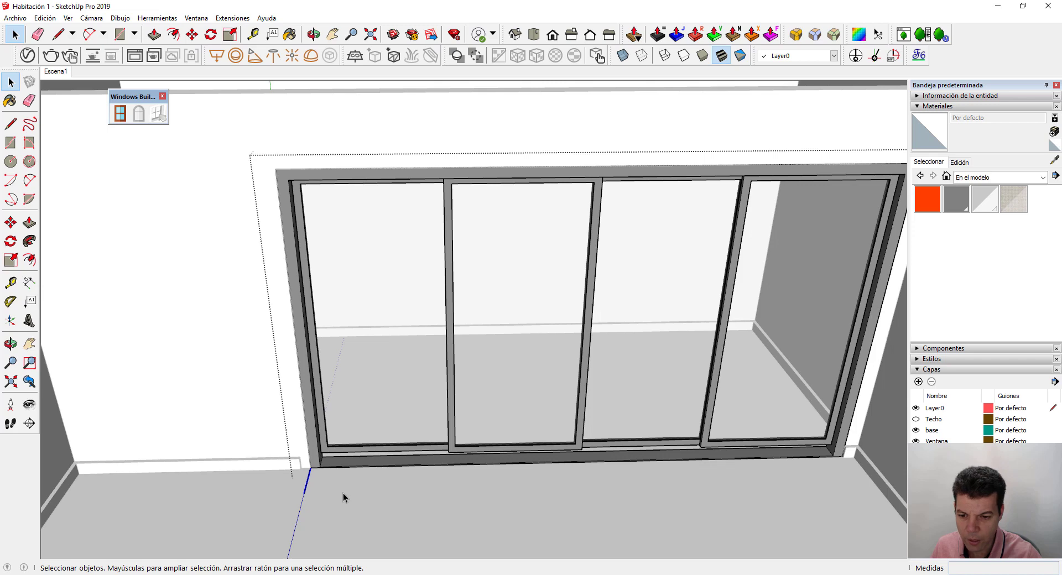
- Orbit down to a low view along the floor and select the window frame
{"action": "scroll", "coordinate": [343, 493], "scroll_direction": "up", "scroll_amount": 3}
{"action": "scroll", "coordinate": [334, 452], "scroll_direction": "up", "scroll_amount": 2}
{"action": "scroll", "coordinate": [300, 434], "scroll_direction": "up", "scroll_amount": 2}
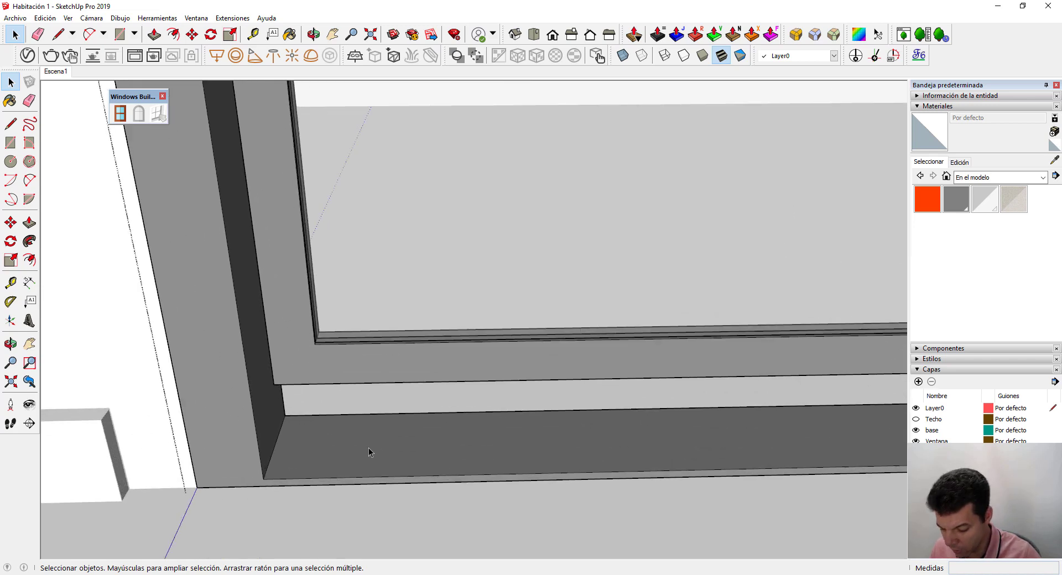
{"action": "mouse_move", "coordinate": [433, 455]}
{"action": "middle_mouse_down"}
{"action": "mouse_move", "coordinate": [259, 336]}
{"action": "mouse_move", "coordinate": [282, 396]}
{"action": "middle_mouse_up"}
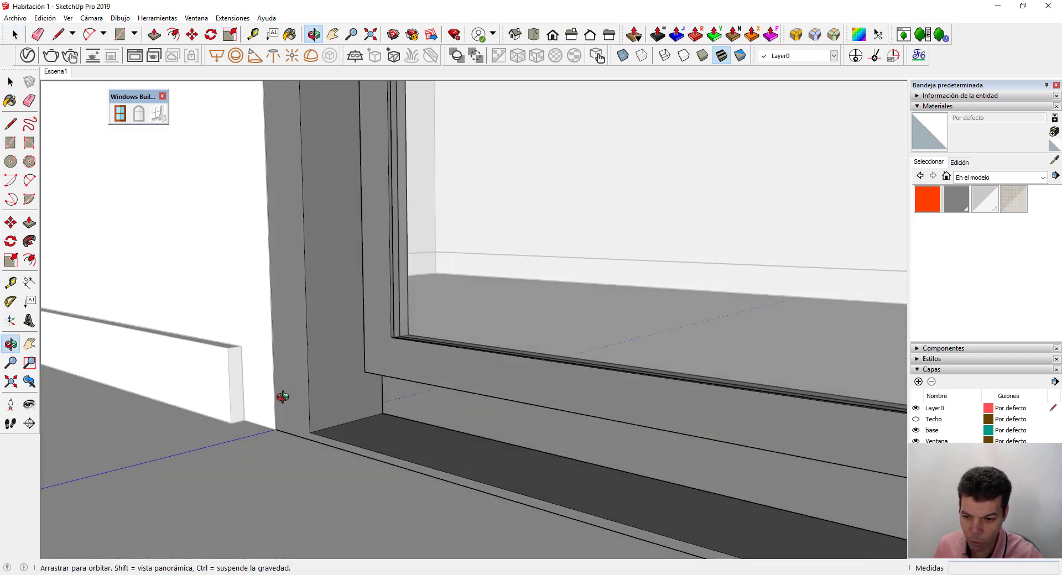
{"action": "mouse_move", "coordinate": [383, 447]}
{"action": "middle_mouse_down"}
{"action": "mouse_move", "coordinate": [247, 429]}
{"action": "mouse_move", "coordinate": [380, 481]}
{"action": "mouse_move", "coordinate": [431, 479]}
{"action": "mouse_move", "coordinate": [458, 462]}
{"action": "mouse_move", "coordinate": [420, 534]}
{"action": "mouse_move", "coordinate": [403, 466]}
{"action": "middle_mouse_up"}
{"action": "key", "text": "space"}
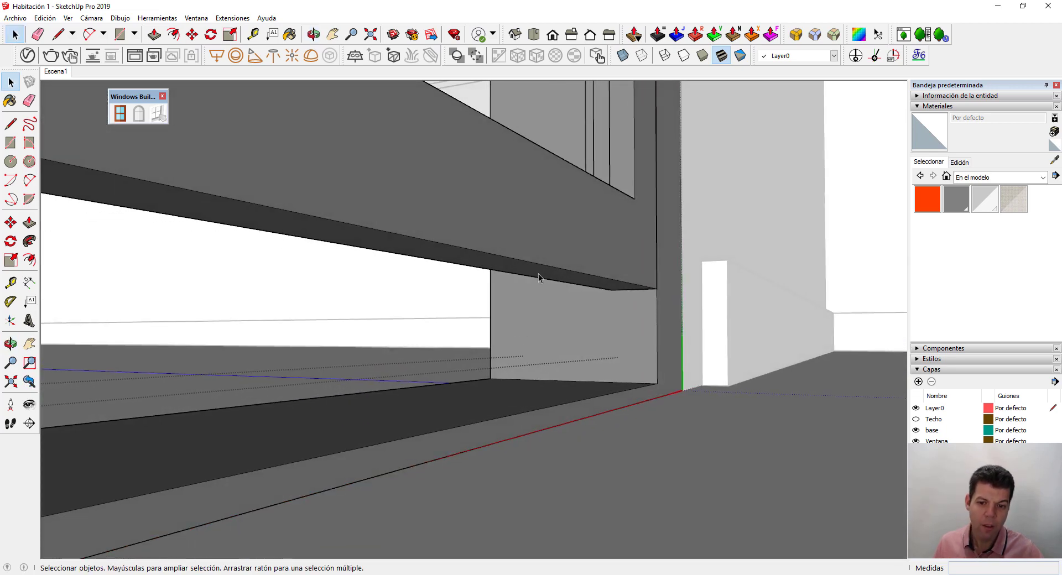
{"action": "left_click", "coordinate": [539, 273]}
{"action": "scroll", "coordinate": [539, 276], "scroll_direction": "down", "scroll_amount": 3}
{"action": "mouse_move", "coordinate": [539, 276]}
{"action": "middle_mouse_down"}
{"action": "mouse_move", "coordinate": [526, 329]}
{"action": "mouse_move", "coordinate": [460, 310]}
{"action": "middle_mouse_up"}
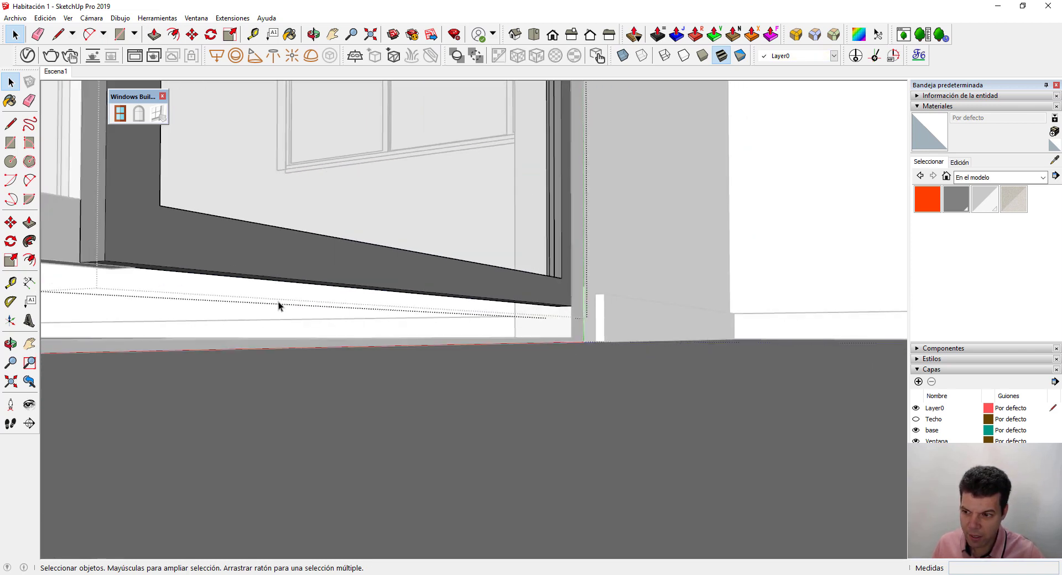
{"action": "left_click", "coordinate": [267, 275]}
{"action": "left_click", "coordinate": [271, 265]}
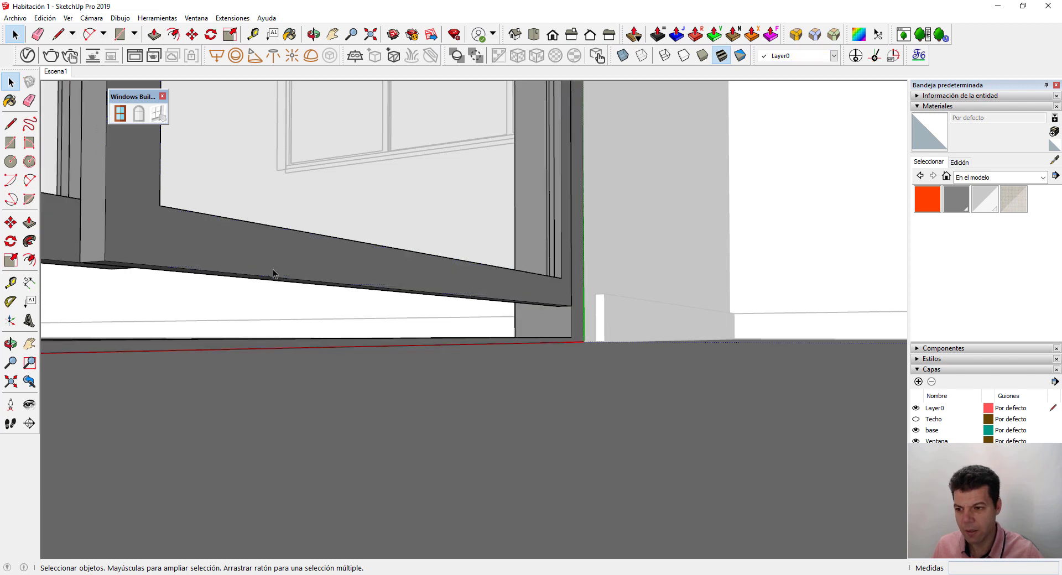
- Open the window component with the room hidden and zoom to its lower-left frame corner
{"action": "scroll", "coordinate": [393, 320], "scroll_direction": "up", "scroll_amount": 3}
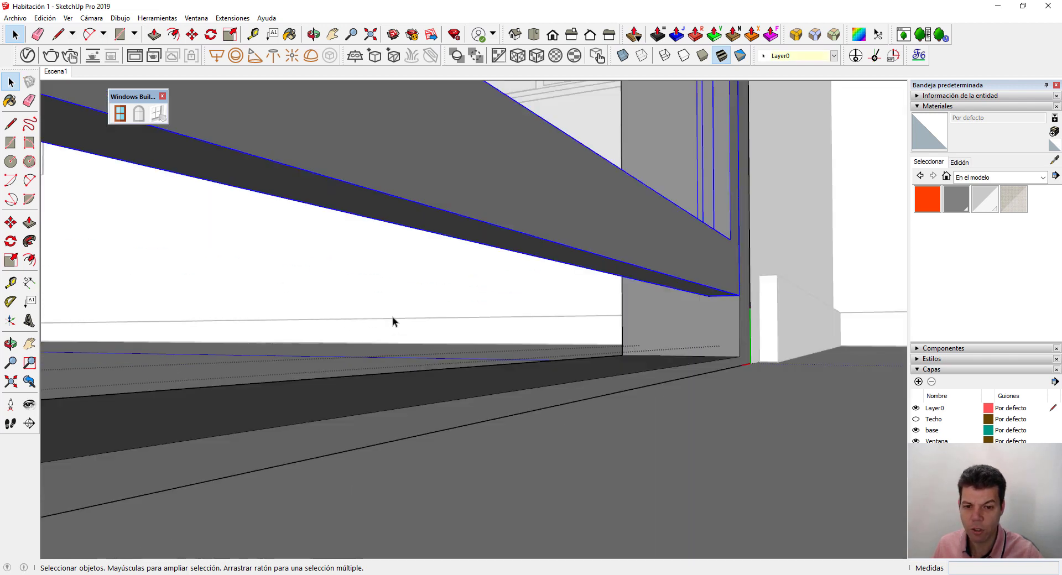
{"action": "scroll", "coordinate": [393, 320], "scroll_direction": "down", "scroll_amount": 2}
{"action": "key", "text": "Return"}
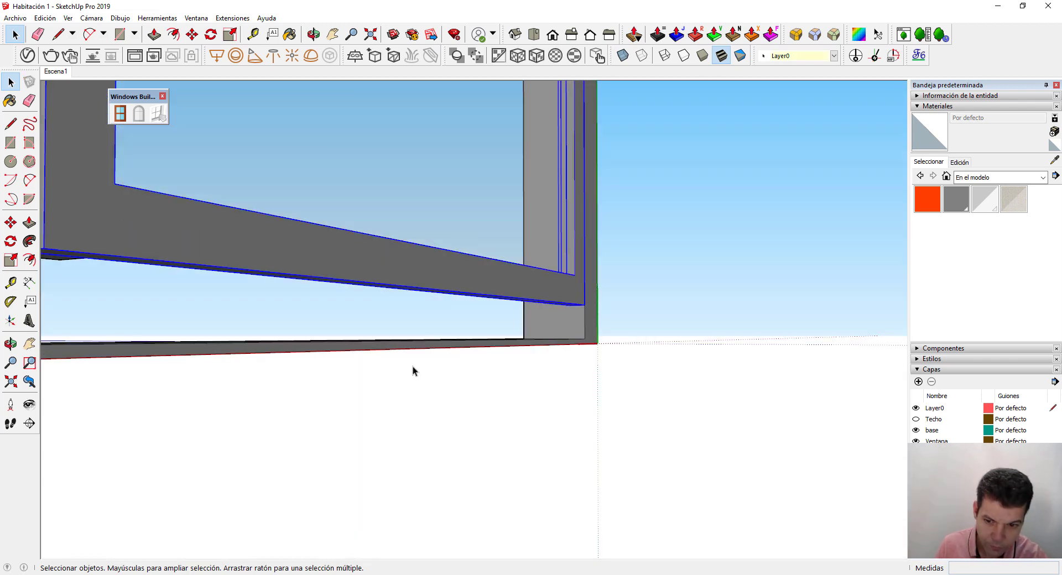
{"action": "middle_click_drag", "start_coordinate": [331, 407], "coordinate": [499, 452]}
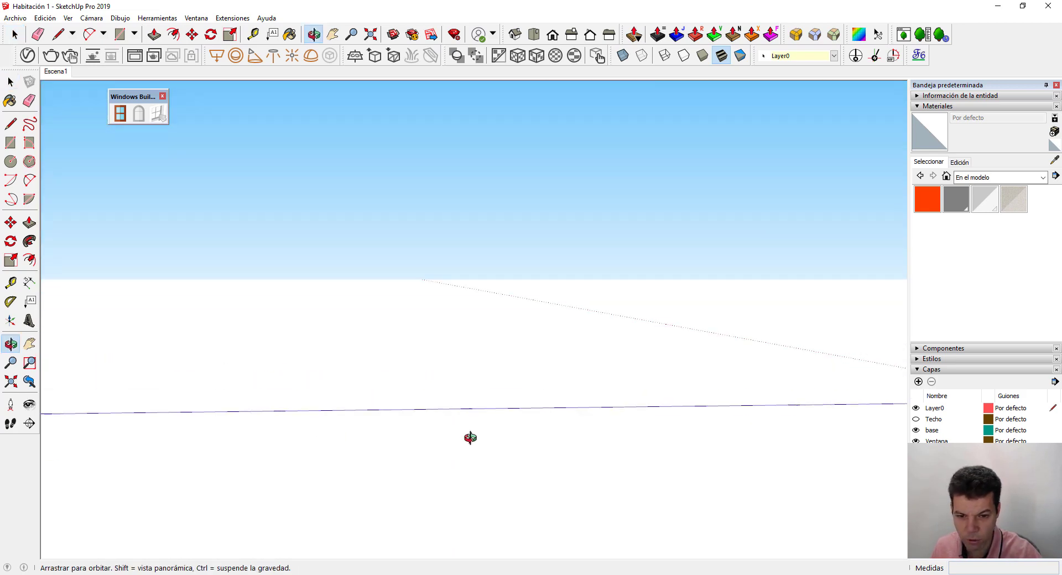
{"action": "left_click_drag", "start_coordinate": [500, 452], "coordinate": [510, 457]}
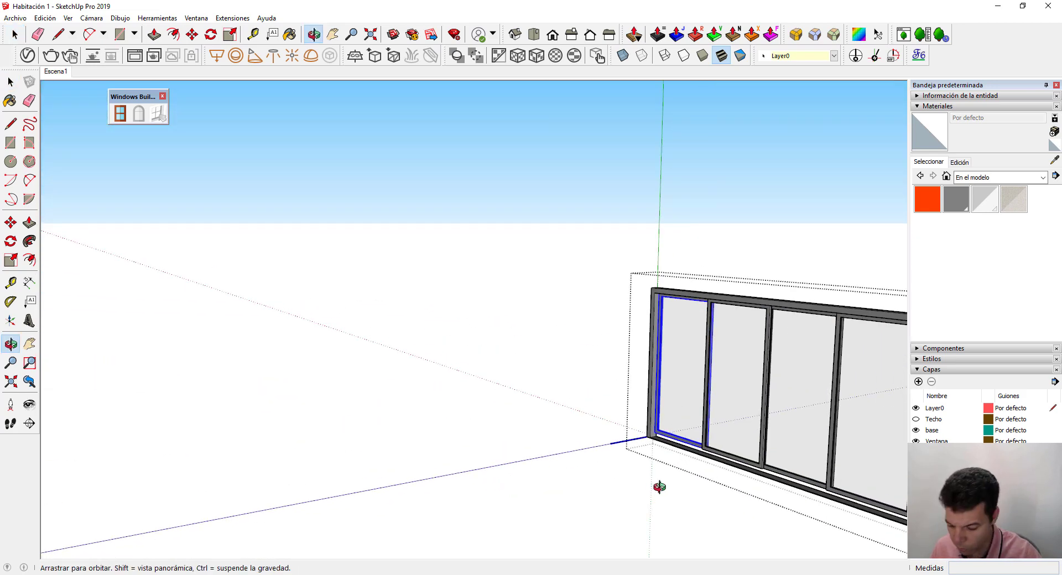
{"action": "left_click_drag", "start_coordinate": [715, 476], "coordinate": [728, 456]}
{"action": "scroll", "coordinate": [728, 457], "scroll_direction": "up", "scroll_amount": 2}
{"action": "scroll", "coordinate": [661, 445], "scroll_direction": "up", "scroll_amount": 2}
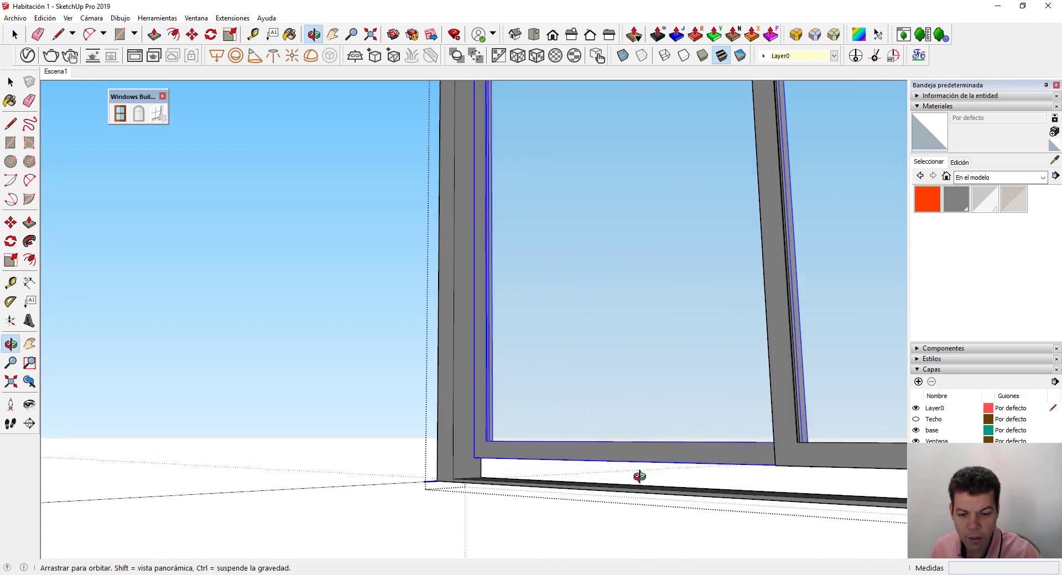
{"action": "scroll", "coordinate": [638, 477], "scroll_direction": "up", "scroll_amount": 2}
- Scale the first window frame so its bottom rail stretches down onto the sill
{"action": "scroll", "coordinate": [630, 465], "scroll_direction": "up", "scroll_amount": 2}
{"action": "key", "text": "s"}
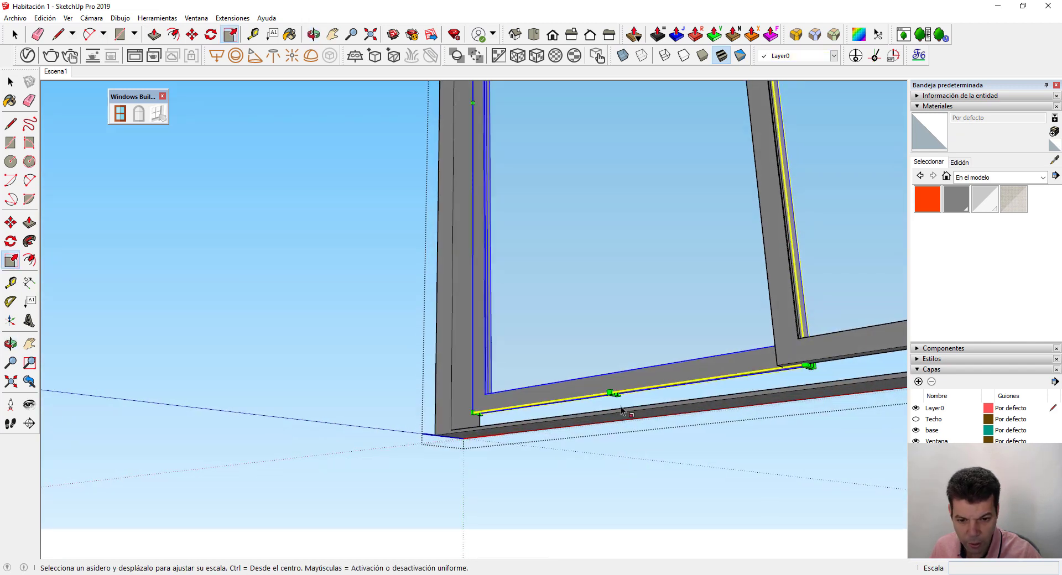
{"action": "scroll", "coordinate": [616, 402], "scroll_direction": "up", "scroll_amount": 1}
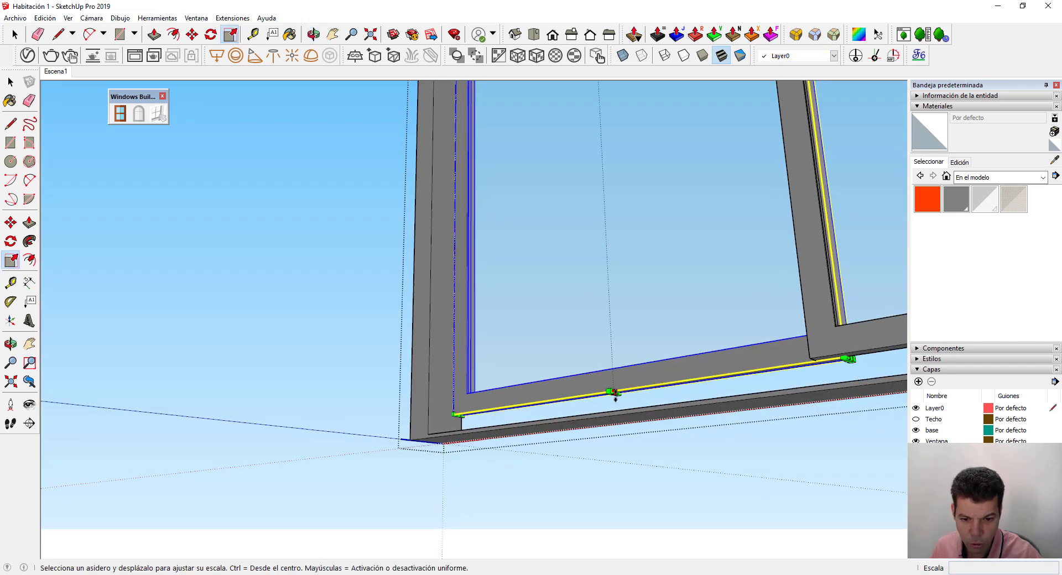
{"action": "left_click_drag", "start_coordinate": [613, 392], "coordinate": [622, 412]}
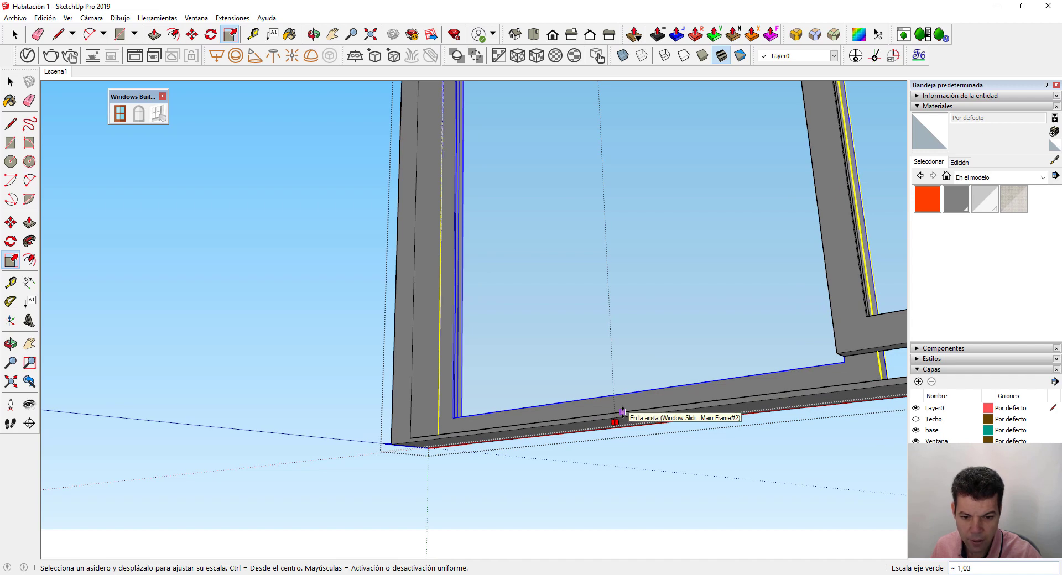
{"action": "mouse_move", "coordinate": [620, 426]}
{"action": "middle_mouse_down"}
{"action": "mouse_move", "coordinate": [575, 478]}
{"action": "mouse_move", "coordinate": [507, 448]}
{"action": "mouse_move", "coordinate": [477, 453]}
{"action": "middle_mouse_up"}
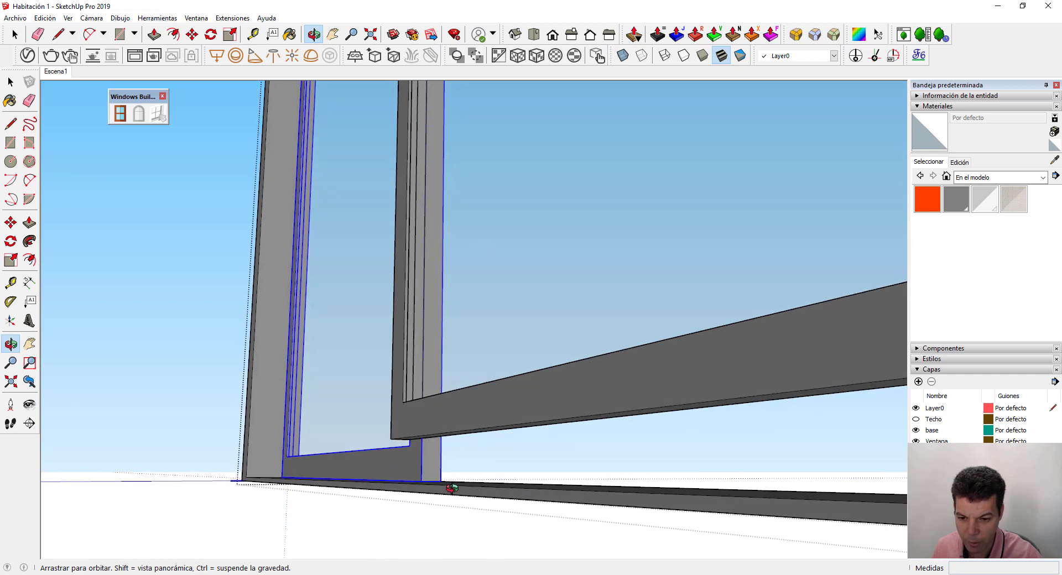
{"action": "mouse_move", "coordinate": [451, 488]}
{"action": "middle_mouse_down"}
{"action": "mouse_move", "coordinate": [739, 524]}
{"action": "mouse_move", "coordinate": [569, 495]}
{"action": "mouse_move", "coordinate": [516, 453]}
{"action": "middle_mouse_up"}
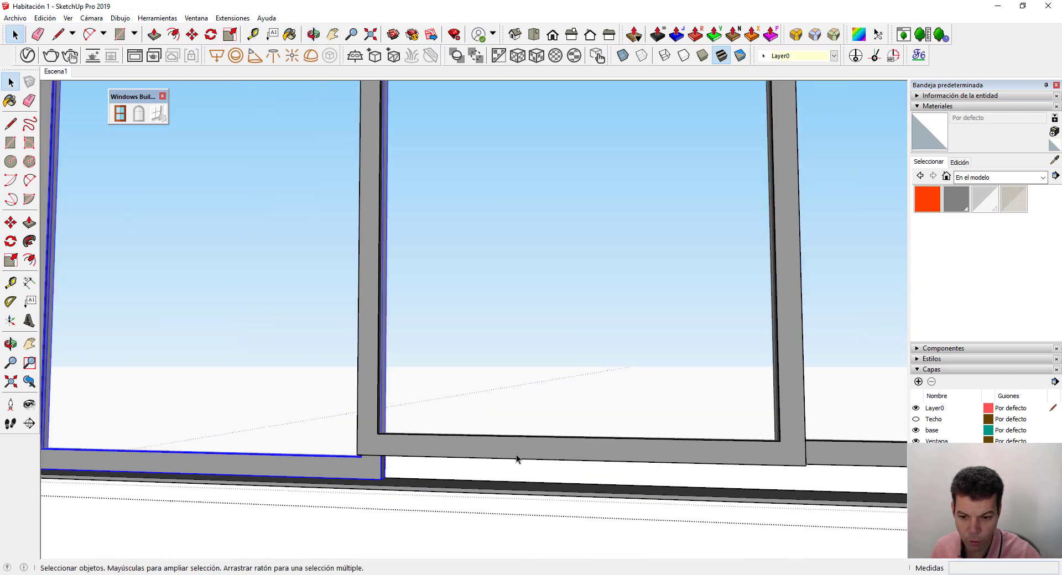
{"action": "left_click", "coordinate": [516, 454]}
{"action": "mouse_move", "coordinate": [481, 492]}
{"action": "middle_mouse_down"}
{"action": "mouse_move", "coordinate": [623, 456]}
{"action": "mouse_move", "coordinate": [652, 436]}
{"action": "mouse_move", "coordinate": [555, 479]}
{"action": "middle_mouse_up"}
{"action": "key", "text": "s"}
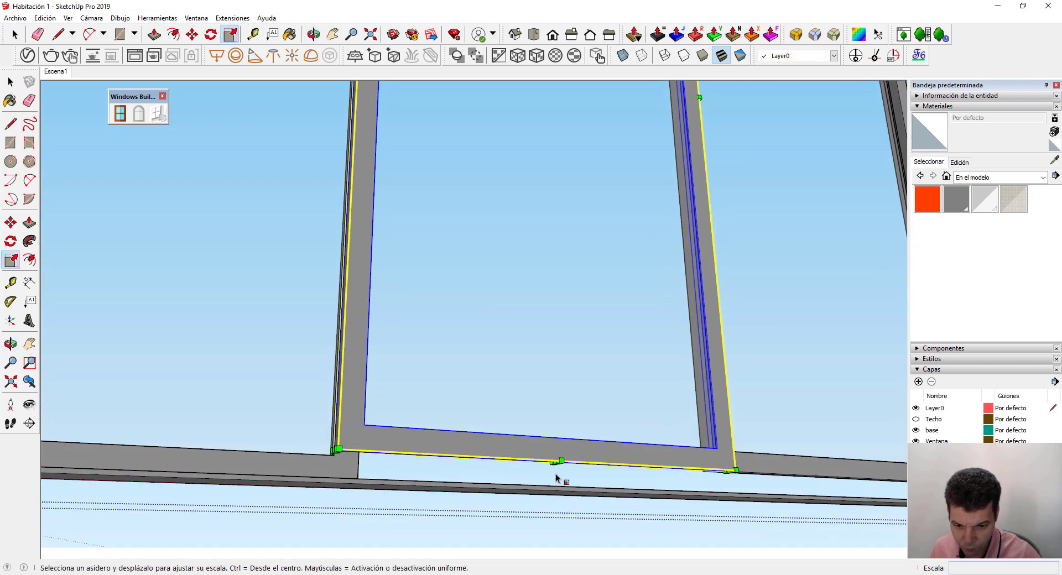
{"action": "left_click", "coordinate": [557, 467]}
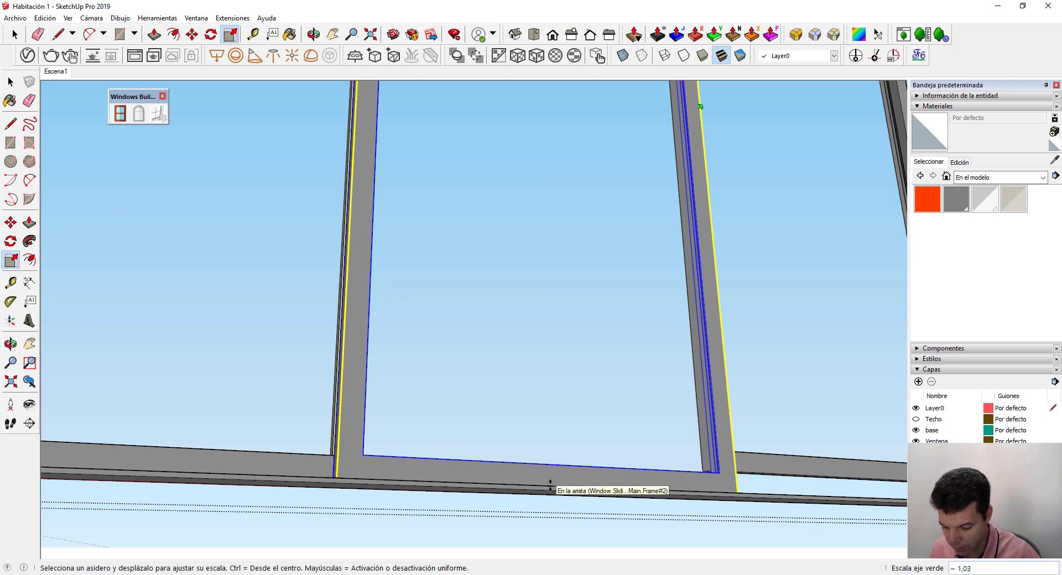
{"action": "left_click", "coordinate": [550, 485]}
- Stretch the next window frame's bottom rail down to the sill with Scale
{"action": "mouse_move", "coordinate": [550, 486]}
{"action": "middle_mouse_down"}
{"action": "mouse_move", "coordinate": [550, 474]}
{"action": "mouse_move", "coordinate": [272, 431]}
{"action": "mouse_move", "coordinate": [541, 417]}
{"action": "middle_mouse_up"}
{"action": "key", "text": "space"}
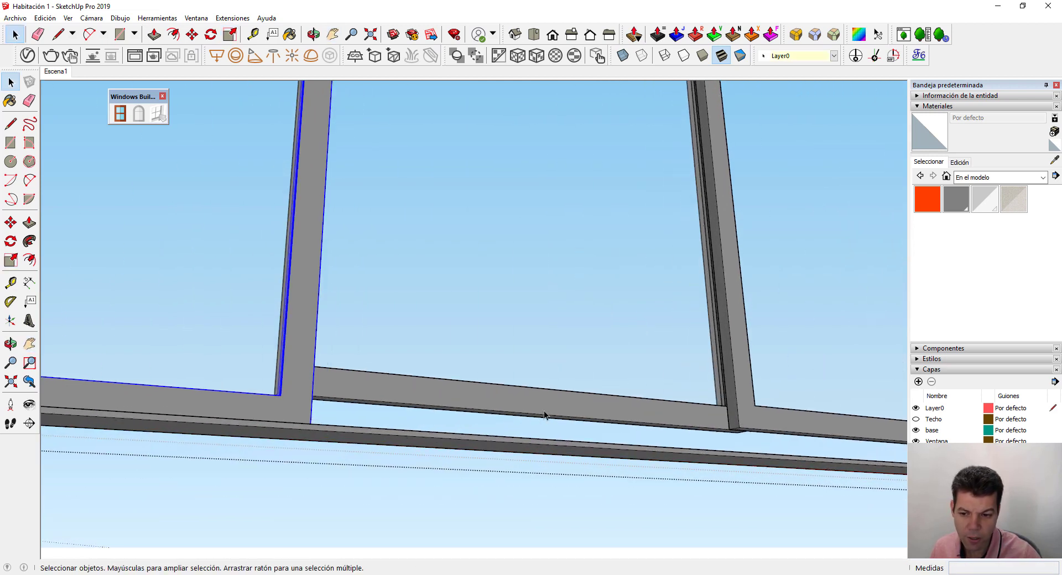
{"action": "left_click", "coordinate": [538, 424]}
{"action": "scroll", "coordinate": [539, 425], "scroll_direction": "up", "scroll_amount": 1}
{"action": "key", "text": "s"}
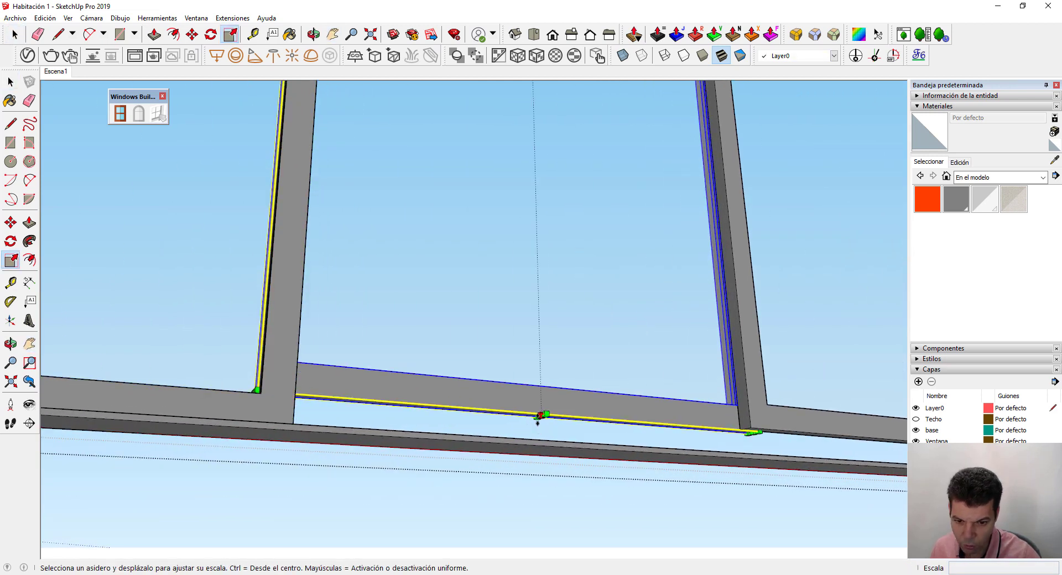
{"action": "left_click_drag", "start_coordinate": [537, 416], "coordinate": [544, 437]}
- Stretch the right-hand window frame's bottom rail down to the sill, then clear the selection
{"action": "key", "text": "space"}
{"action": "left_click", "coordinate": [784, 417]}
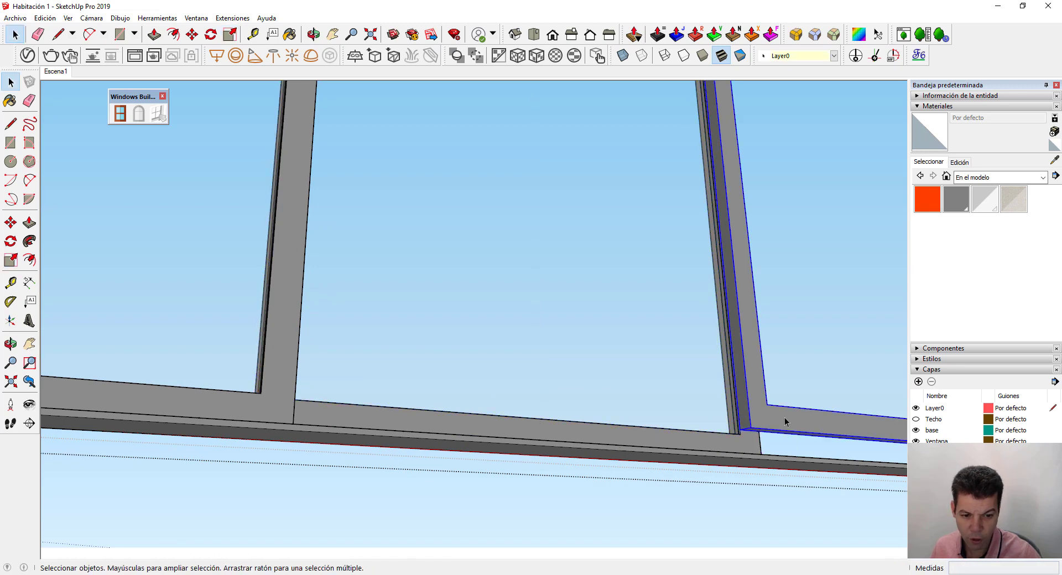
{"action": "mouse_move", "coordinate": [763, 441]}
{"action": "middle_mouse_down", "text": "shift"}
{"action": "mouse_move", "coordinate": [732, 420]}
{"action": "mouse_move", "coordinate": [363, 360]}
{"action": "mouse_move", "coordinate": [467, 377]}
{"action": "middle_mouse_up", "text": "shift"}
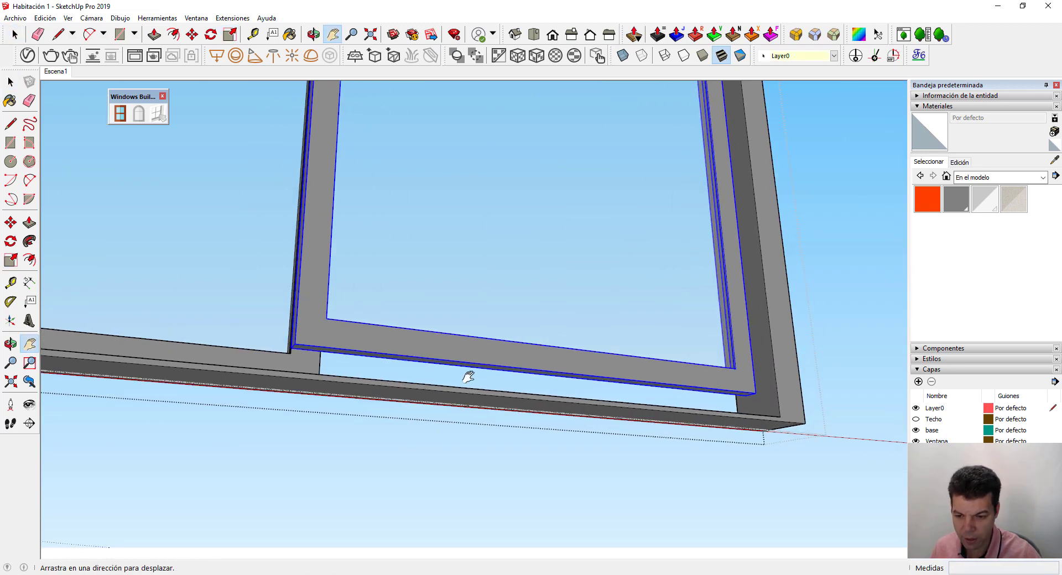
{"action": "scroll", "coordinate": [503, 403], "scroll_direction": "up", "scroll_amount": 1}
{"action": "scroll", "coordinate": [526, 381], "scroll_direction": "up", "scroll_amount": 2}
{"action": "key", "text": "s"}
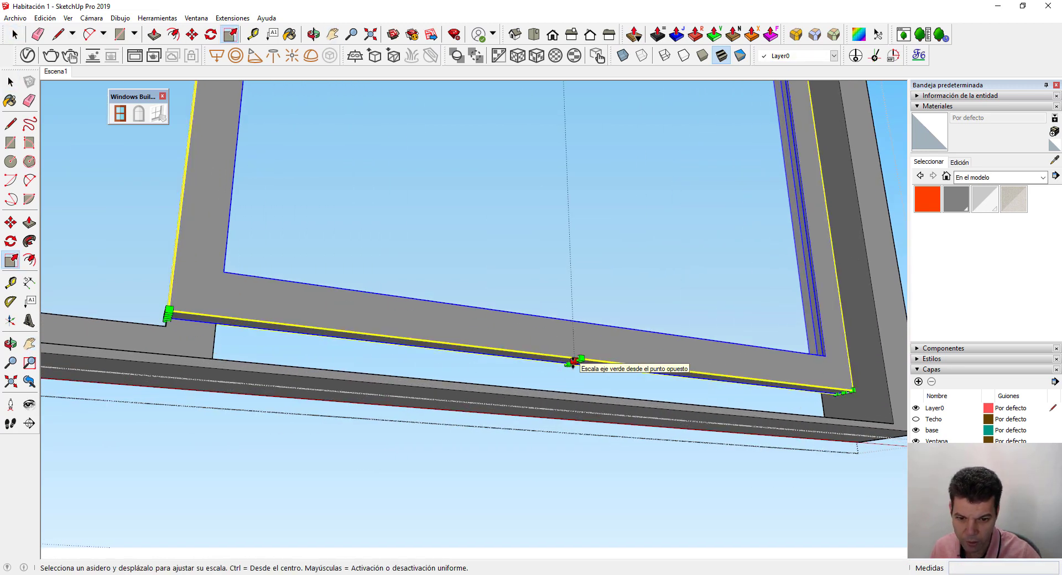
{"action": "left_click_drag", "start_coordinate": [572, 362], "coordinate": [573, 408]}
{"action": "key", "text": "space"}
{"action": "left_click", "coordinate": [557, 473]}
{"action": "scroll", "coordinate": [557, 469], "scroll_direction": "up", "scroll_amount": 3}
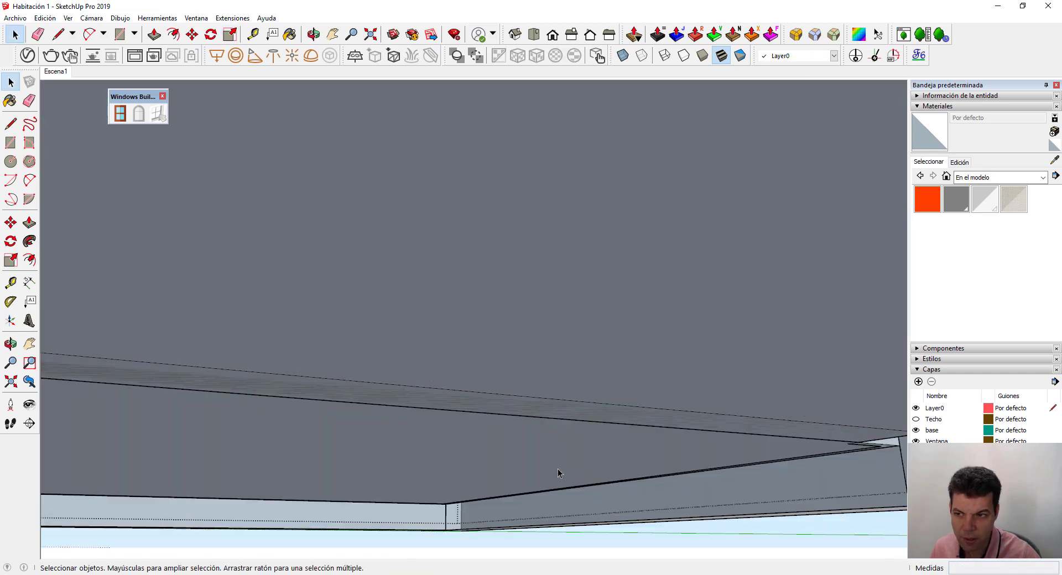
{"action": "scroll", "coordinate": [168, 88], "scroll_direction": "down", "scroll_amount": 3}
- Go to the Planta scene, orbit into 3D and zoom in on the baseboard end by the door frame
{"action": "key", "text": "Page_Down"}
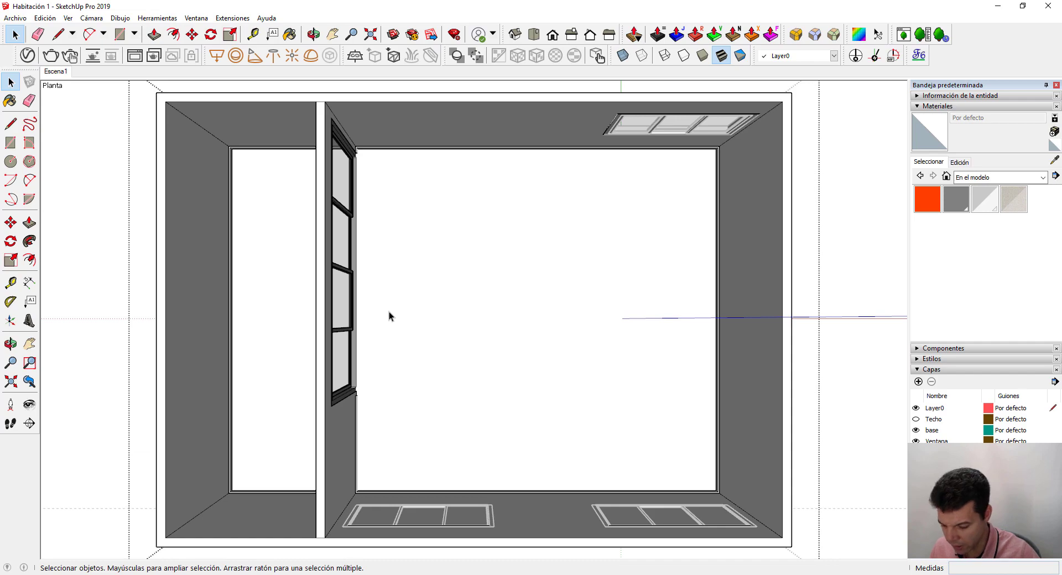
{"action": "key", "text": "o"}
{"action": "mouse_move", "coordinate": [406, 310]}
{"action": "left_mouse_down"}
{"action": "mouse_move", "coordinate": [585, 276]}
{"action": "mouse_move", "coordinate": [611, 249]}
{"action": "left_mouse_up"}
{"action": "mouse_move", "coordinate": [617, 291]}
{"action": "left_mouse_down"}
{"action": "mouse_move", "coordinate": [374, 239]}
{"action": "mouse_move", "coordinate": [332, 261]}
{"action": "left_mouse_up"}
{"action": "mouse_move", "coordinate": [473, 323]}
{"action": "left_mouse_down"}
{"action": "mouse_move", "coordinate": [405, 347]}
{"action": "mouse_move", "coordinate": [427, 400]}
{"action": "left_mouse_up"}
{"action": "key", "text": "space"}
{"action": "left_click", "coordinate": [427, 399]}
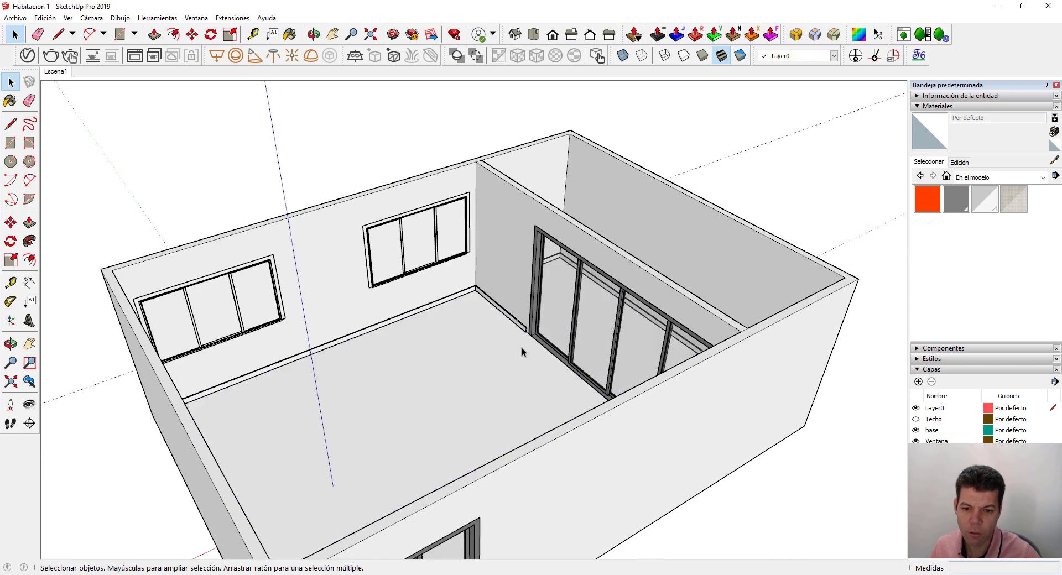
{"action": "scroll", "coordinate": [522, 348], "scroll_direction": "up", "scroll_amount": 4}
{"action": "scroll", "coordinate": [533, 323], "scroll_direction": "down", "scroll_amount": 2}
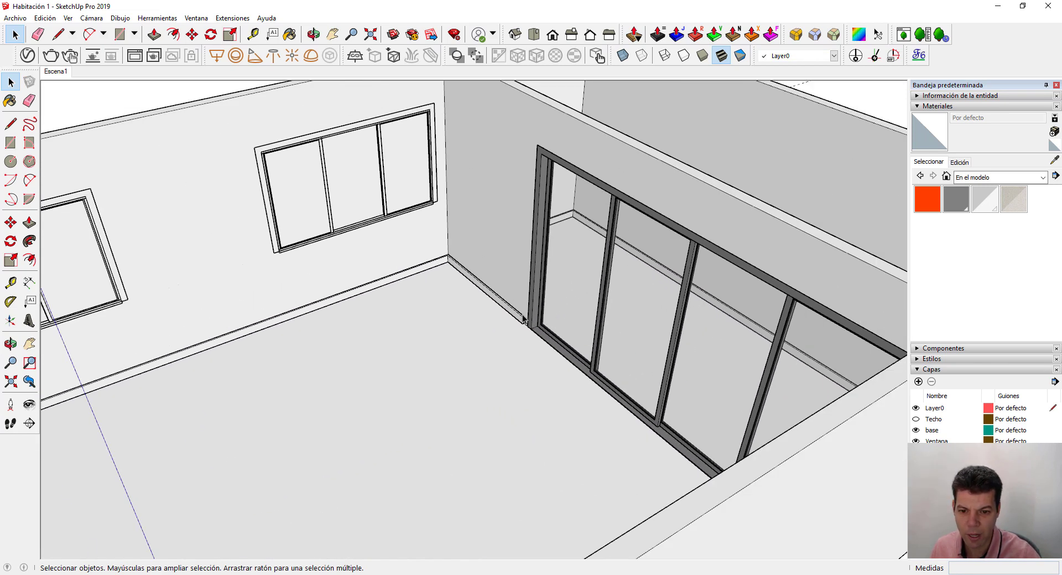
{"action": "scroll", "coordinate": [522, 319], "scroll_direction": "up", "scroll_amount": 3}
{"action": "scroll", "coordinate": [531, 316], "scroll_direction": "up", "scroll_amount": 2}
{"action": "scroll", "coordinate": [565, 307], "scroll_direction": "up", "scroll_amount": 2}
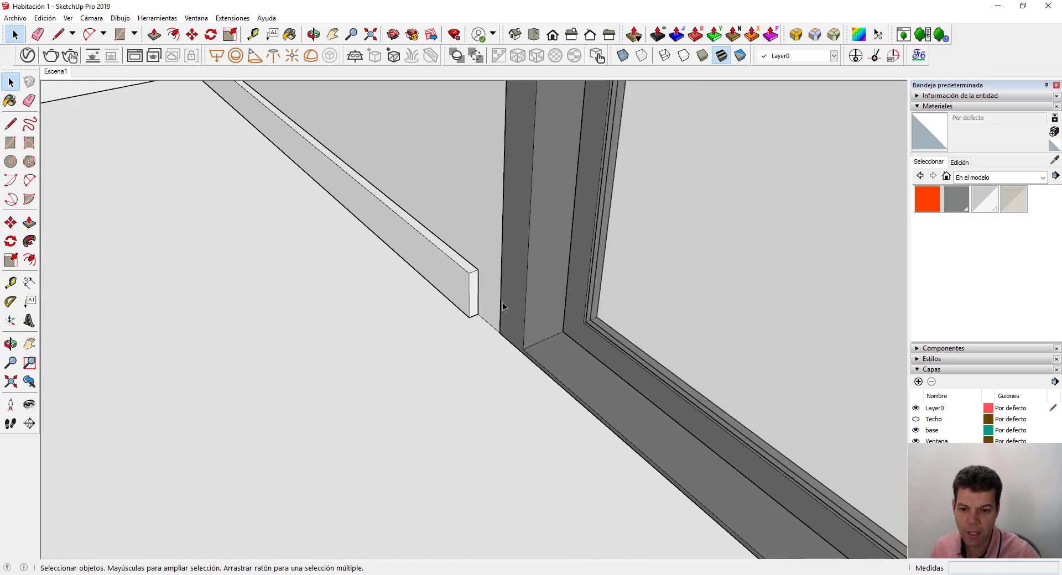
- Inside the baseboard group, push/pull its end face until it meets the door frame
{"action": "scroll", "coordinate": [502, 305], "scroll_direction": "up", "scroll_amount": 2}
{"action": "left_click", "coordinate": [444, 297]}
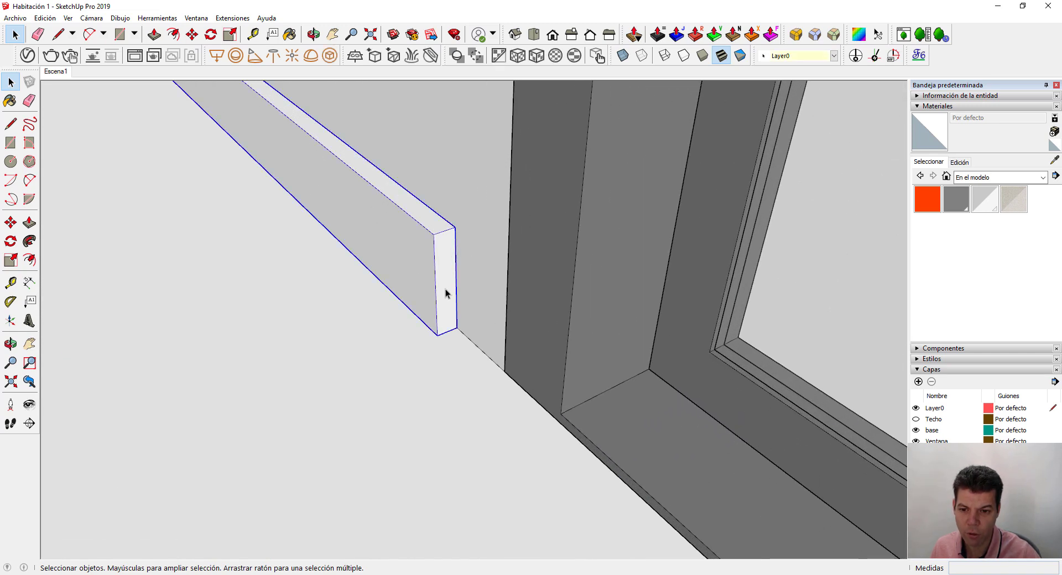
{"action": "triple_click", "coordinate": [447, 274]}
{"action": "left_click", "coordinate": [448, 274]}
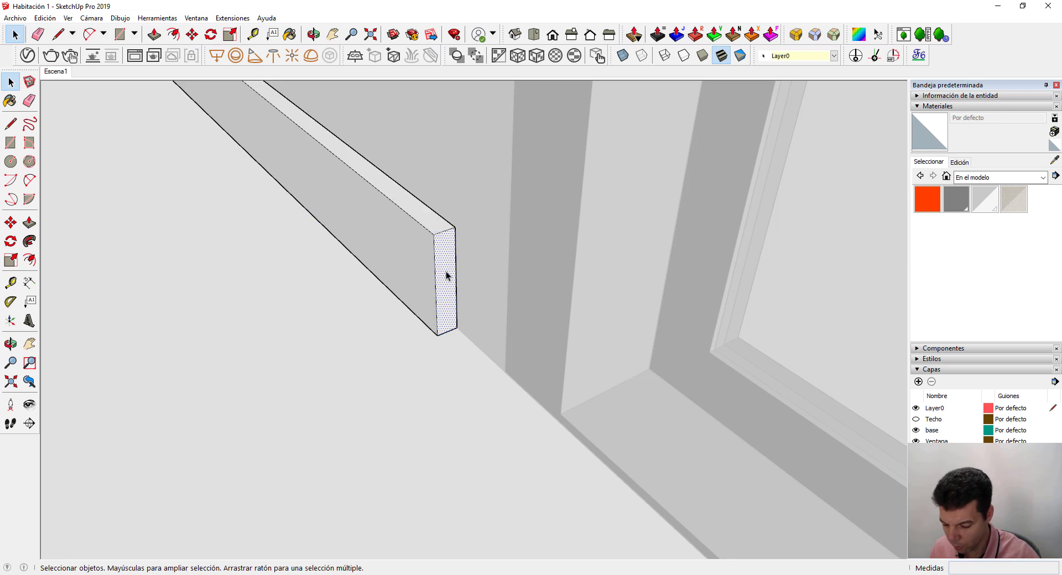
{"action": "key", "text": "p"}
{"action": "left_click", "coordinate": [448, 274]}
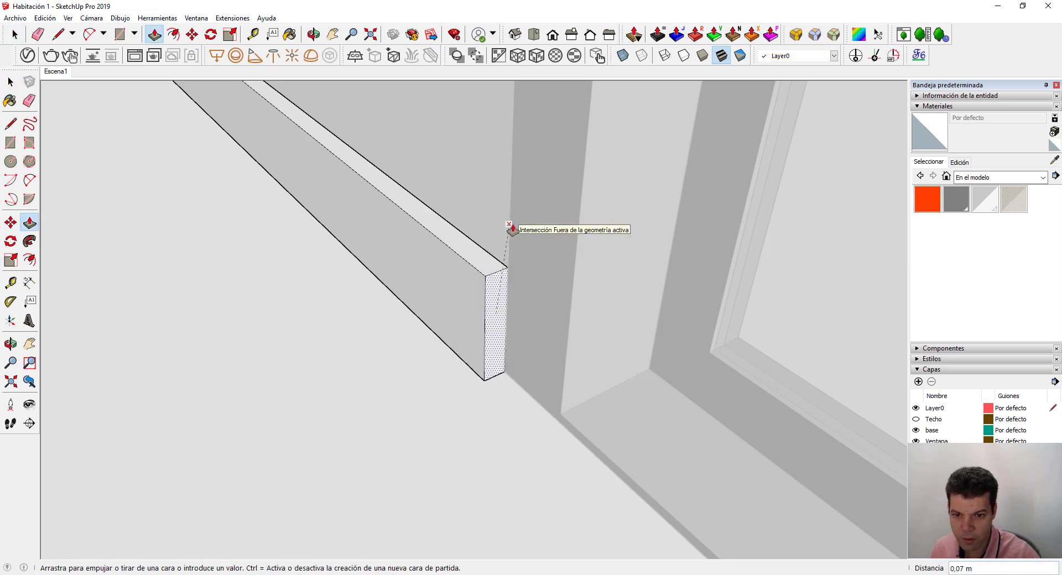
{"action": "key", "text": "space"}
{"action": "key", "text": "p"}
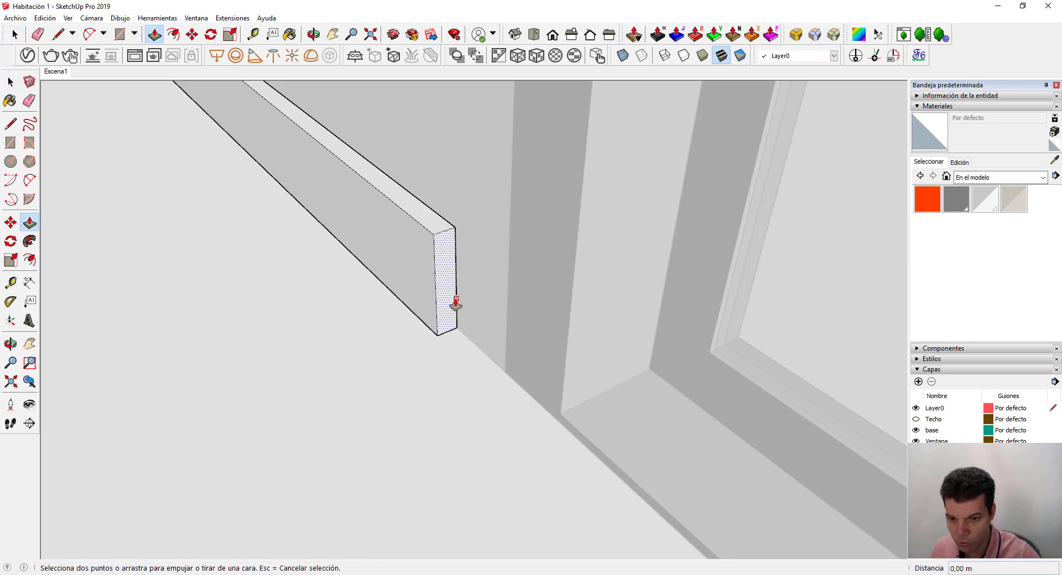
{"action": "left_click", "coordinate": [455, 303]}
{"action": "left_click", "coordinate": [505, 346]}
{"action": "key", "text": "space"}
{"action": "left_click", "coordinate": [508, 449]}
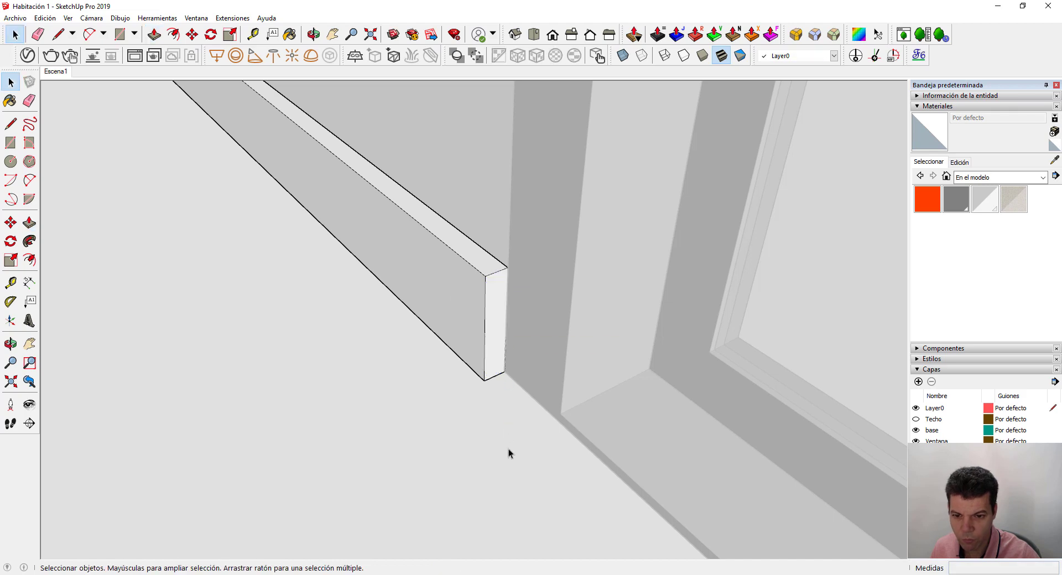
{"action": "scroll", "coordinate": [503, 449], "scroll_direction": "down", "scroll_amount": 4}
- Orbit and zoom around the window wall to check the baseboards against the frames
{"action": "scroll", "coordinate": [502, 450], "scroll_direction": "down", "scroll_amount": 3}
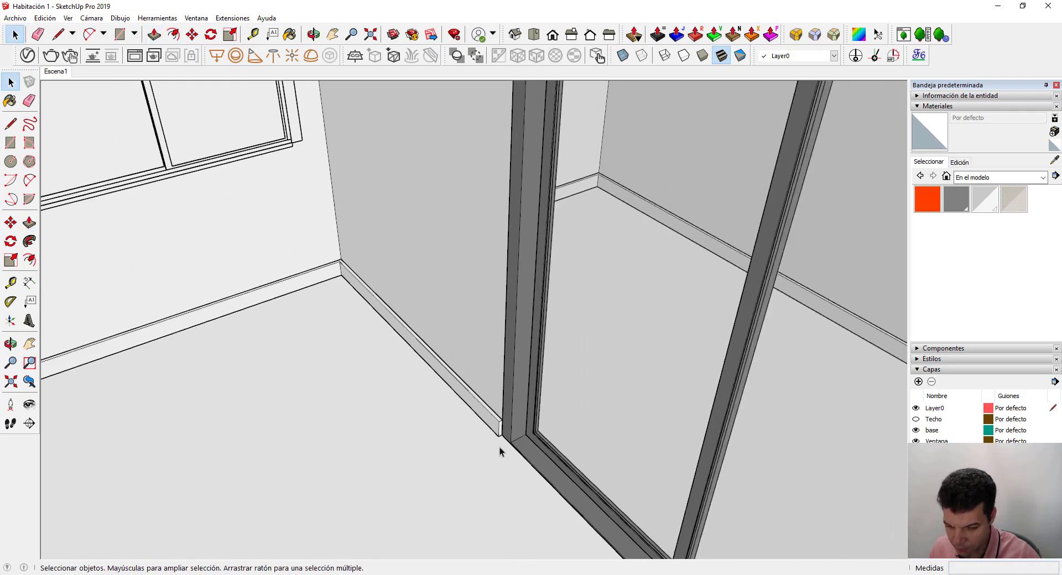
{"action": "mouse_move", "coordinate": [499, 447]}
{"action": "middle_mouse_down"}
{"action": "mouse_move", "coordinate": [681, 452]}
{"action": "mouse_move", "coordinate": [239, 461]}
{"action": "middle_mouse_up"}
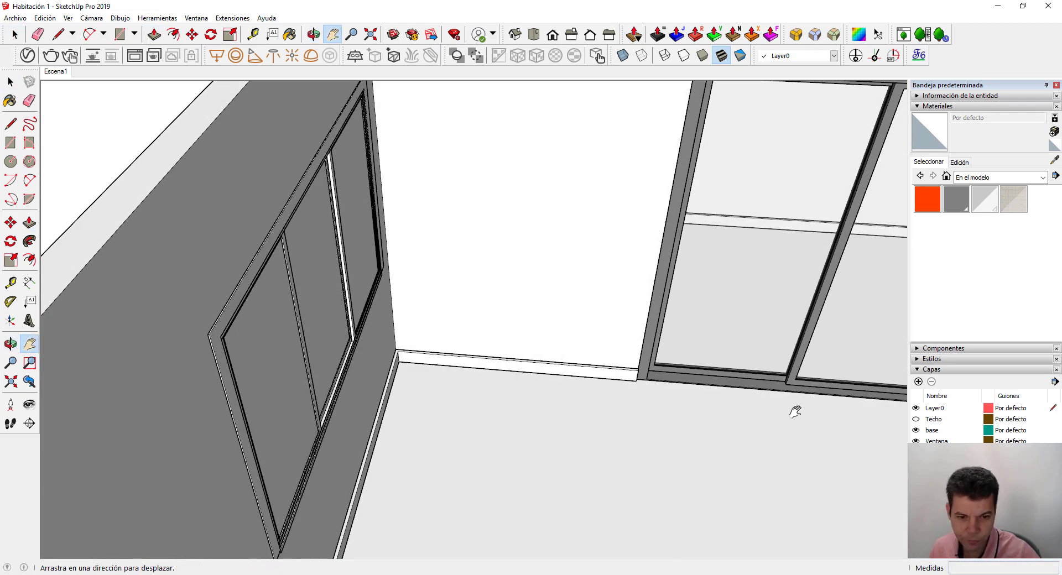
{"action": "scroll", "coordinate": [238, 460], "scroll_direction": "down", "scroll_amount": 3}
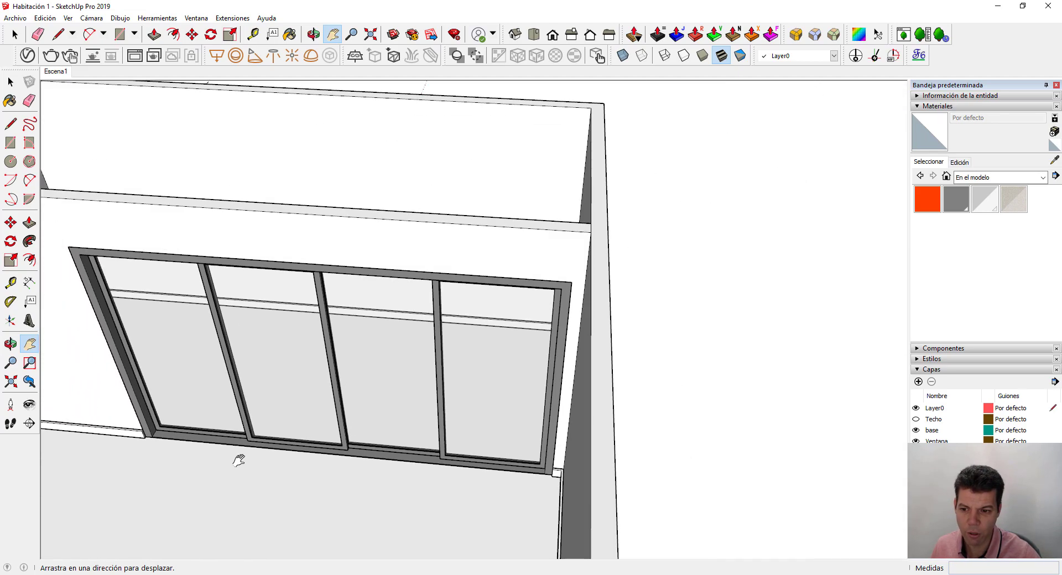
{"action": "scroll", "coordinate": [238, 458], "scroll_direction": "down", "scroll_amount": 2}
{"action": "mouse_move", "coordinate": [230, 481]}
{"action": "middle_mouse_down"}
{"action": "mouse_move", "coordinate": [287, 443]}
{"action": "mouse_move", "coordinate": [507, 381]}
{"action": "mouse_move", "coordinate": [550, 403]}
{"action": "mouse_move", "coordinate": [517, 426]}
{"action": "mouse_move", "coordinate": [213, 392]}
{"action": "middle_mouse_up"}
{"action": "scroll", "coordinate": [213, 392], "scroll_direction": "down", "scroll_amount": 2}
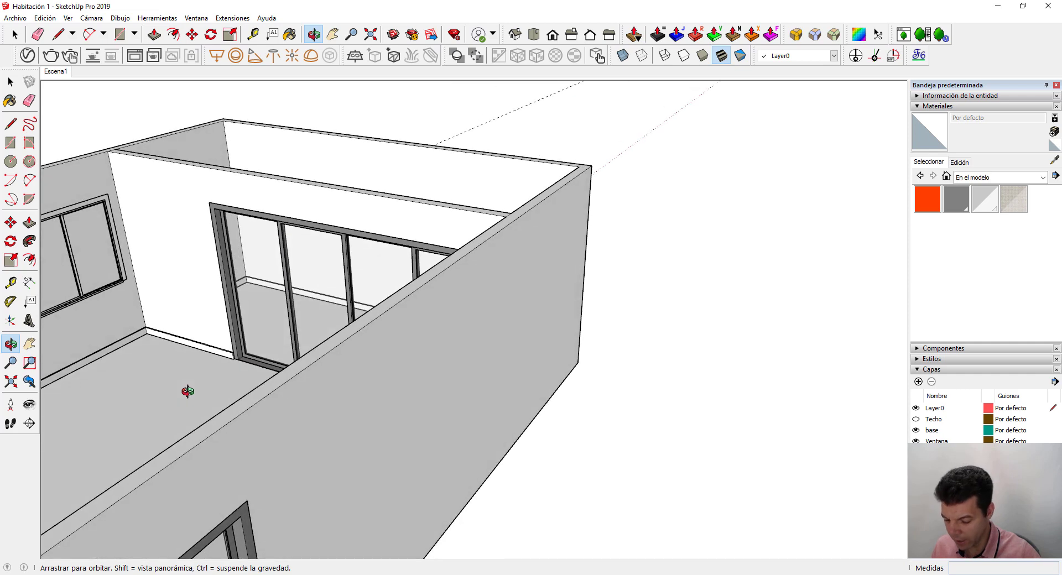
{"action": "middle_click_drag", "start_coordinate": [166, 360], "coordinate": [517, 369], "text": "shift"}
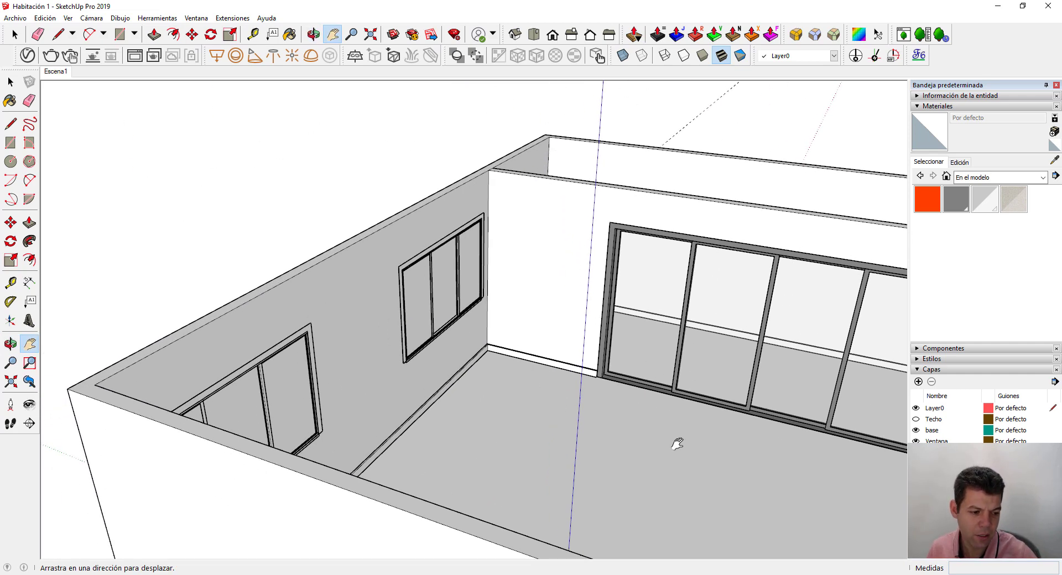
{"action": "scroll", "coordinate": [677, 443], "scroll_direction": "down", "scroll_amount": 2}
- Inspect the sliding door's lower frame and baseboard, then return to the Planta scene
{"action": "left_click_drag", "start_coordinate": [621, 417], "coordinate": [465, 391]}
{"action": "scroll", "coordinate": [457, 342], "scroll_direction": "up", "scroll_amount": 6}
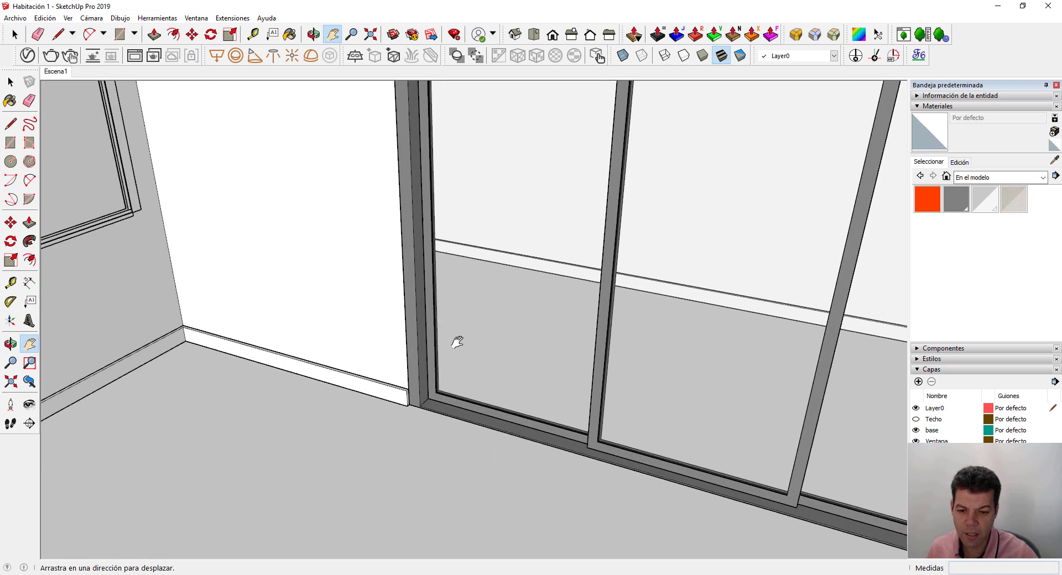
{"action": "scroll", "coordinate": [473, 386], "scroll_direction": "up", "scroll_amount": 3}
{"action": "scroll", "coordinate": [500, 429], "scroll_direction": "up", "scroll_amount": 2}
{"action": "scroll", "coordinate": [505, 386], "scroll_direction": "up", "scroll_amount": 1}
{"action": "mouse_move", "coordinate": [505, 387]}
{"action": "middle_mouse_down"}
{"action": "mouse_move", "coordinate": [497, 445]}
{"action": "mouse_move", "coordinate": [430, 430]}
{"action": "middle_mouse_up"}
{"action": "middle_click_drag", "start_coordinate": [508, 501], "coordinate": [303, 378], "text": "shift"}
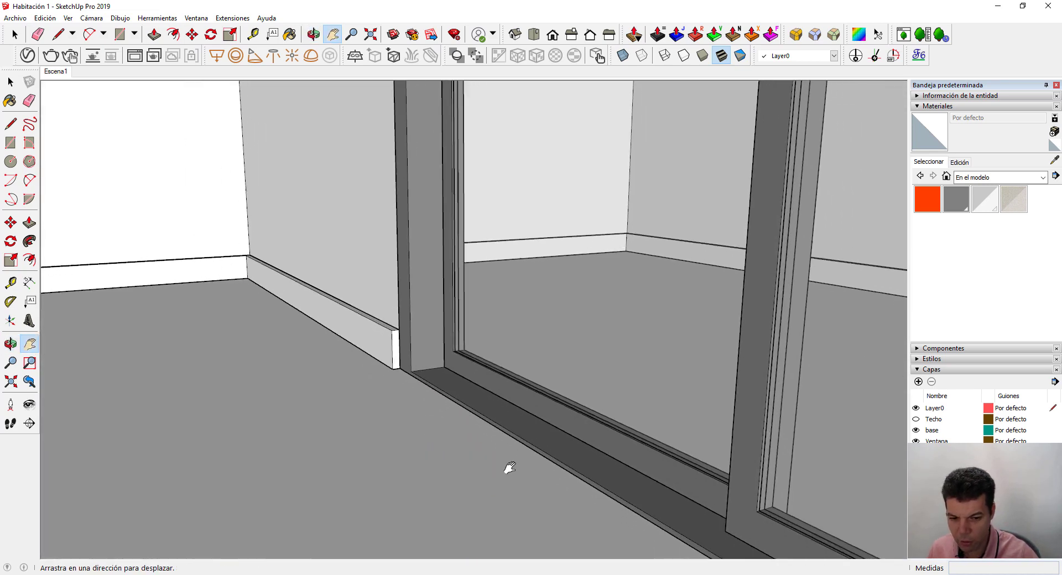
{"action": "scroll", "coordinate": [461, 365], "scroll_direction": "up", "scroll_amount": 1}
{"action": "scroll", "coordinate": [461, 365], "scroll_direction": "up", "scroll_amount": 1}
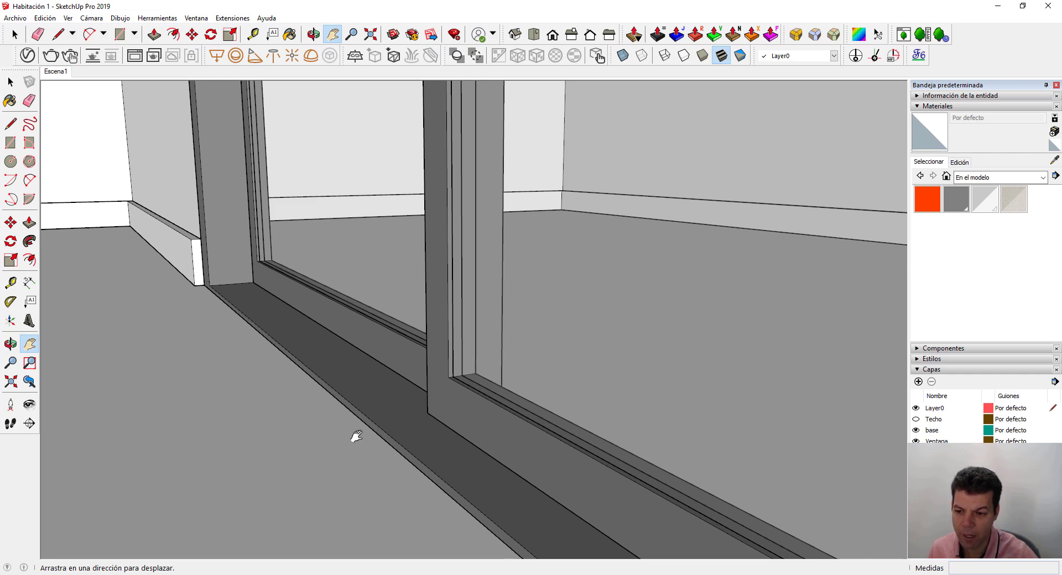
{"action": "mouse_move", "coordinate": [356, 437]}
{"action": "left_mouse_down"}
{"action": "mouse_move", "coordinate": [336, 493]}
{"action": "mouse_move", "coordinate": [365, 503]}
{"action": "left_mouse_up"}
{"action": "left_click", "coordinate": [56, 71]}
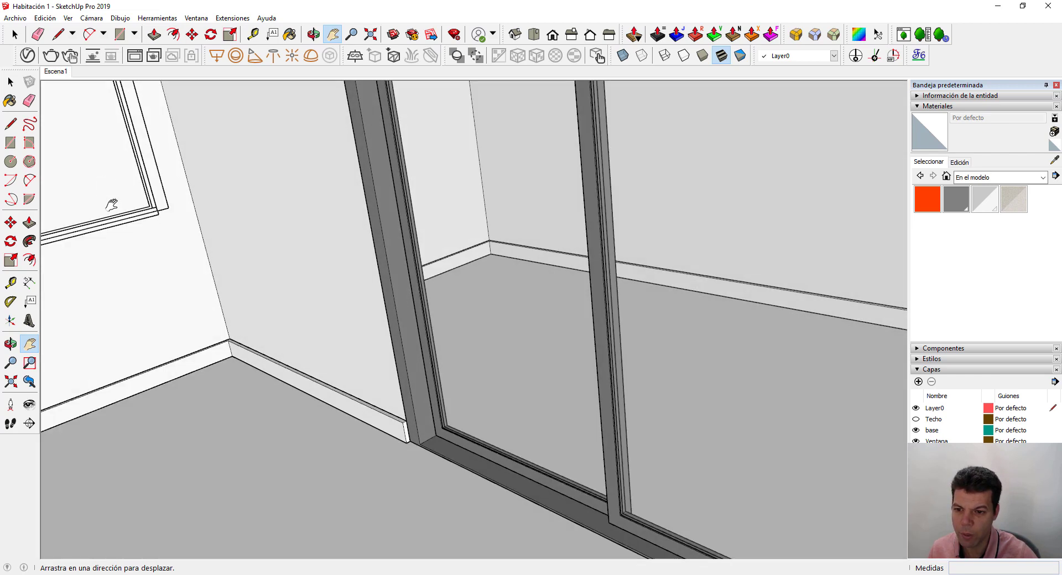